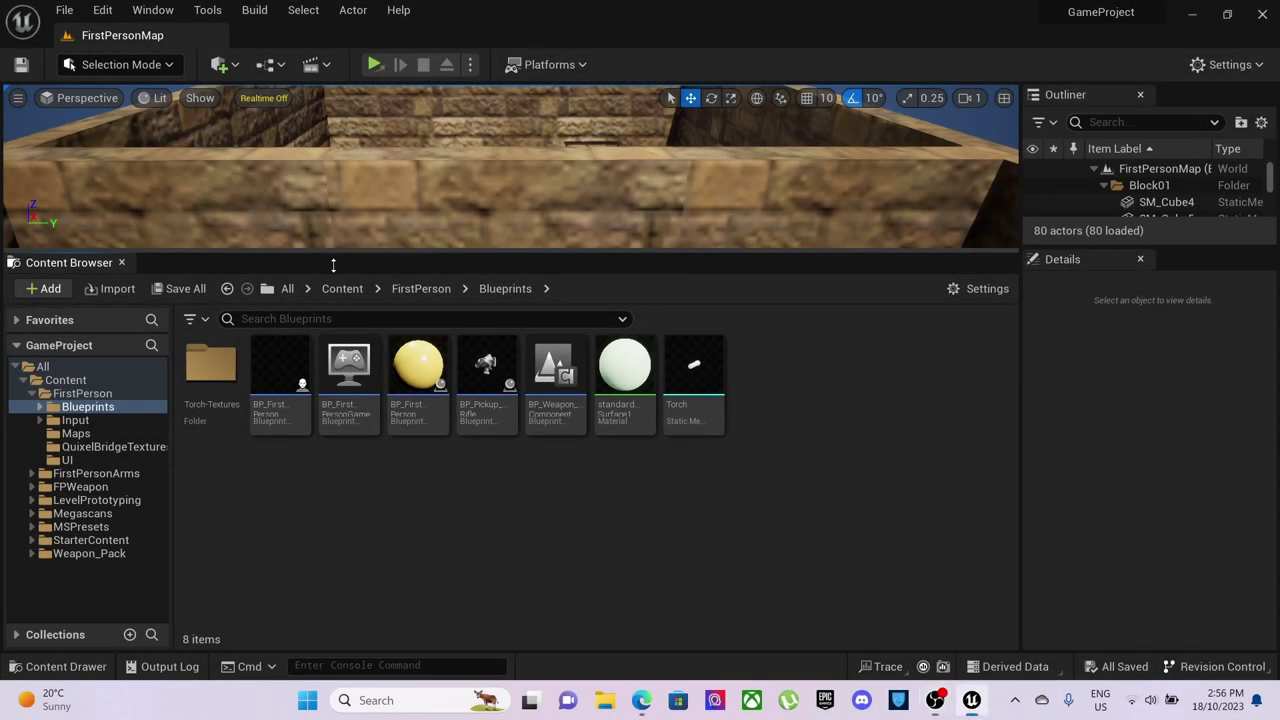
Enlarge the level view, fly into the room, and widen the Blueprints folder area
{"action": "left_click_drag", "start_coordinate": [333, 264], "coordinate": [425, 508]}
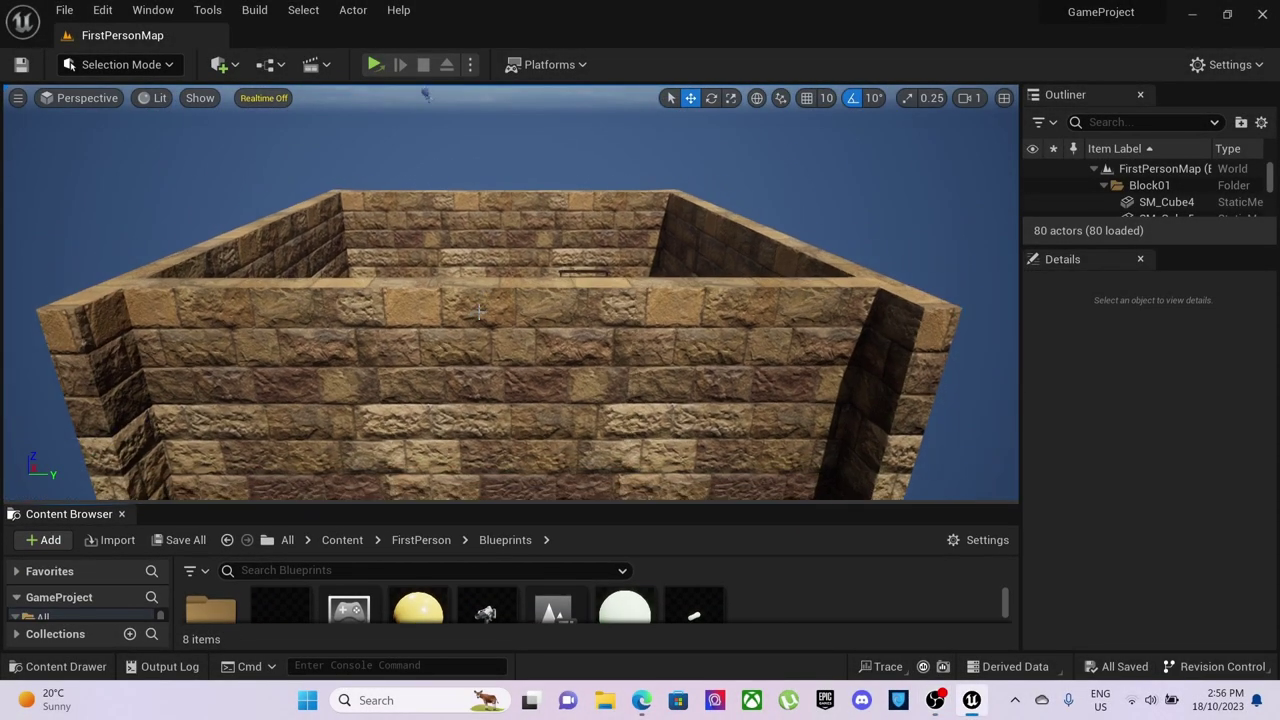
{"action": "right_click_drag", "start_coordinate": [479, 312], "coordinate": [448, 342]}
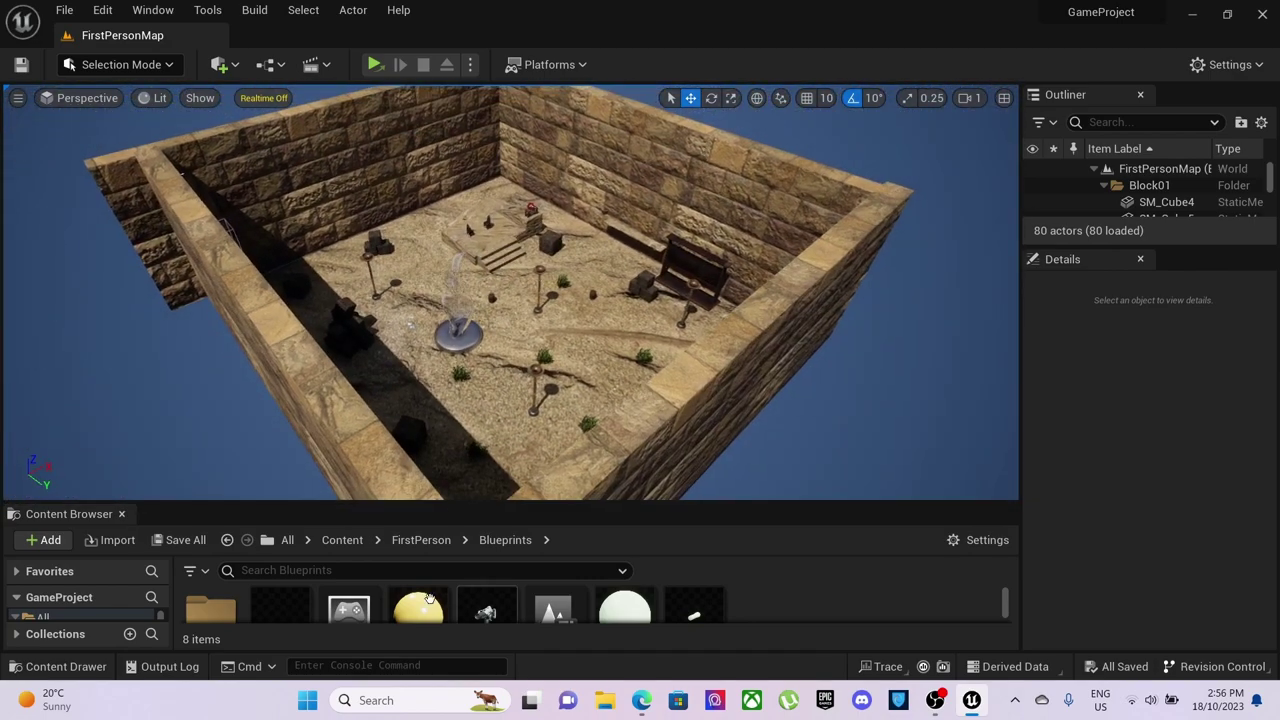
{"action": "left_click_drag", "start_coordinate": [451, 503], "coordinate": [429, 303]}
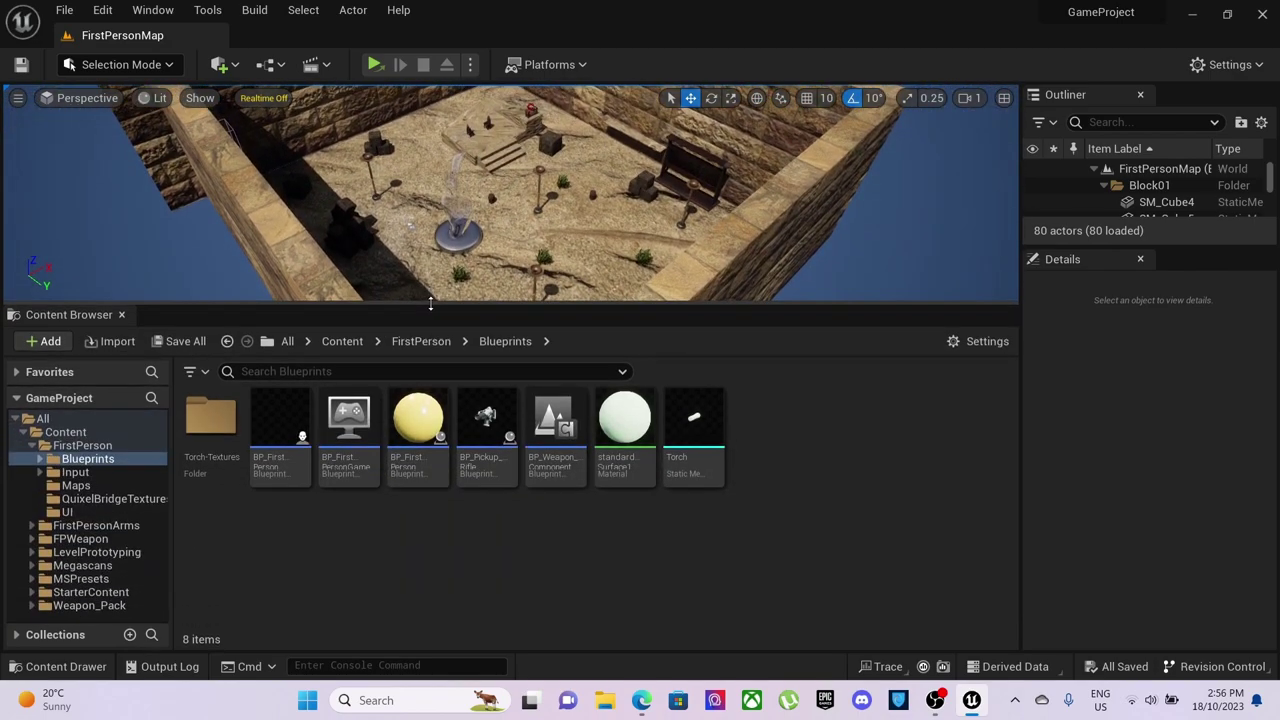
Survey the character's Event Graph input groups, framing the Flashlight and Crouch logic together
{"action": "mouse_move", "coordinate": [285, 457]}
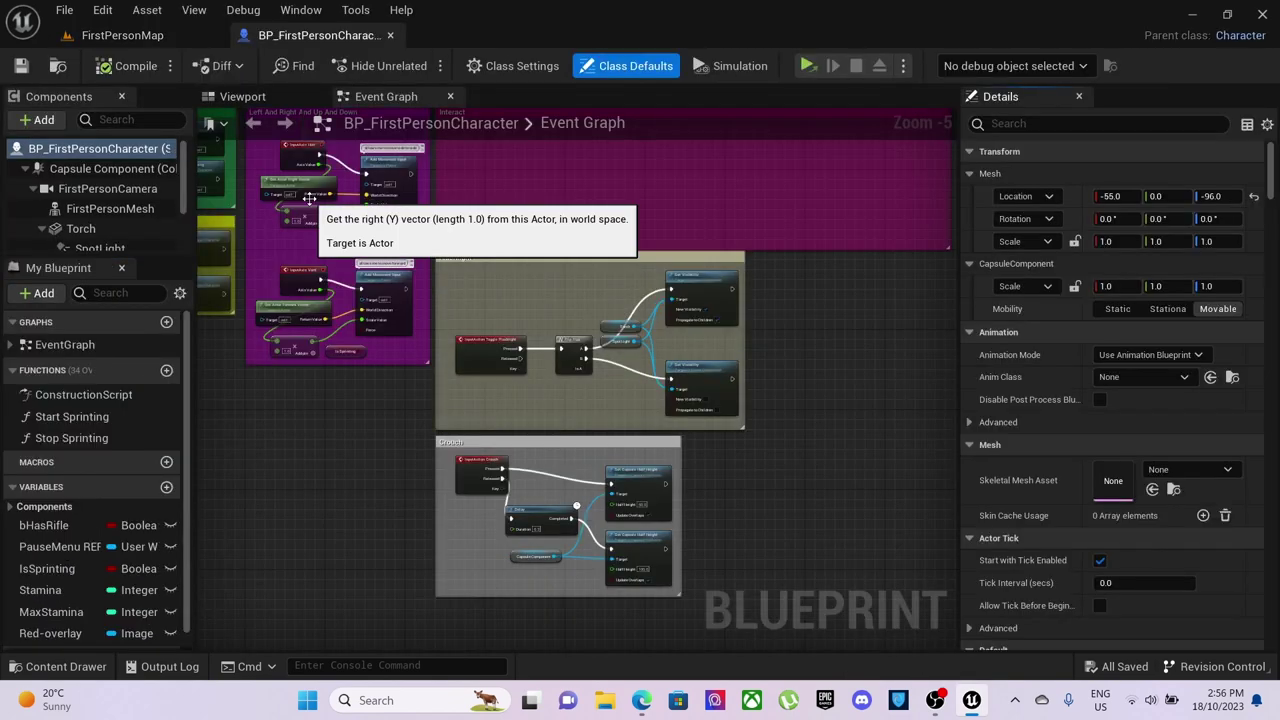
{"action": "scroll", "coordinate": [378, 386], "scroll_direction": "down", "scroll_amount": 1}
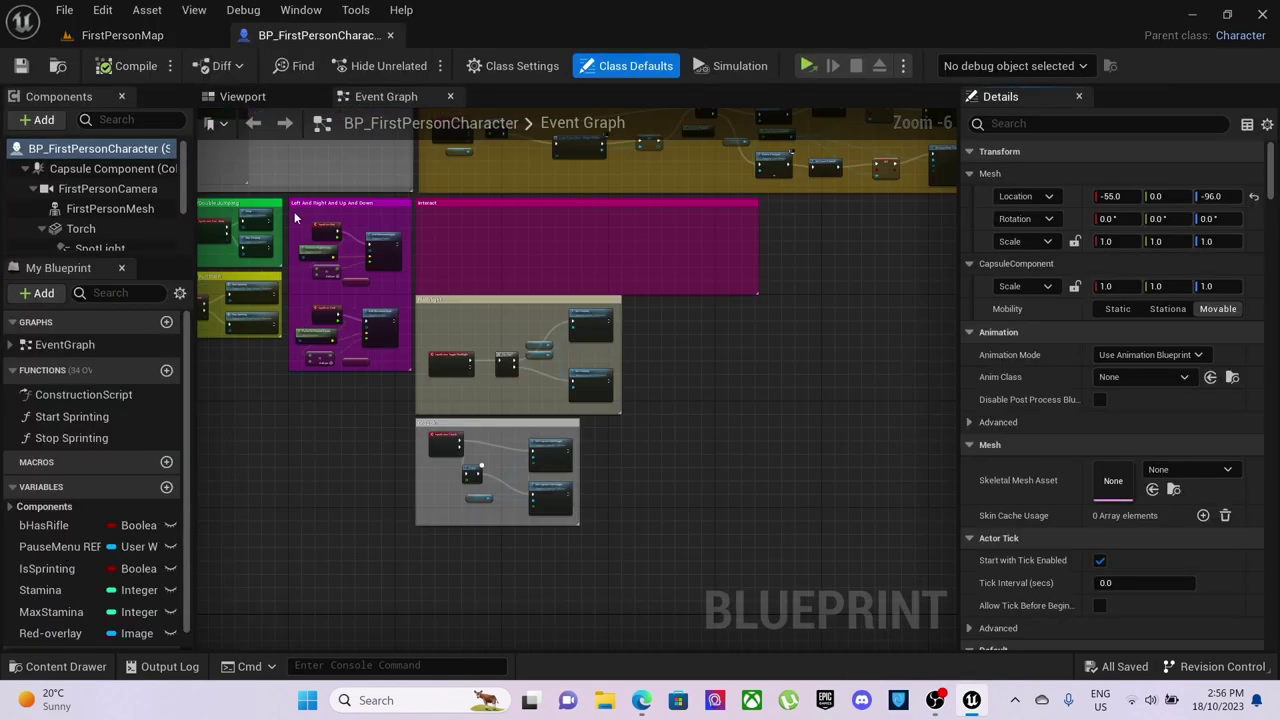
{"action": "right_click_drag", "start_coordinate": [285, 231], "coordinate": [313, 237]}
{"action": "scroll", "coordinate": [480, 414], "scroll_direction": "up", "scroll_amount": 3}
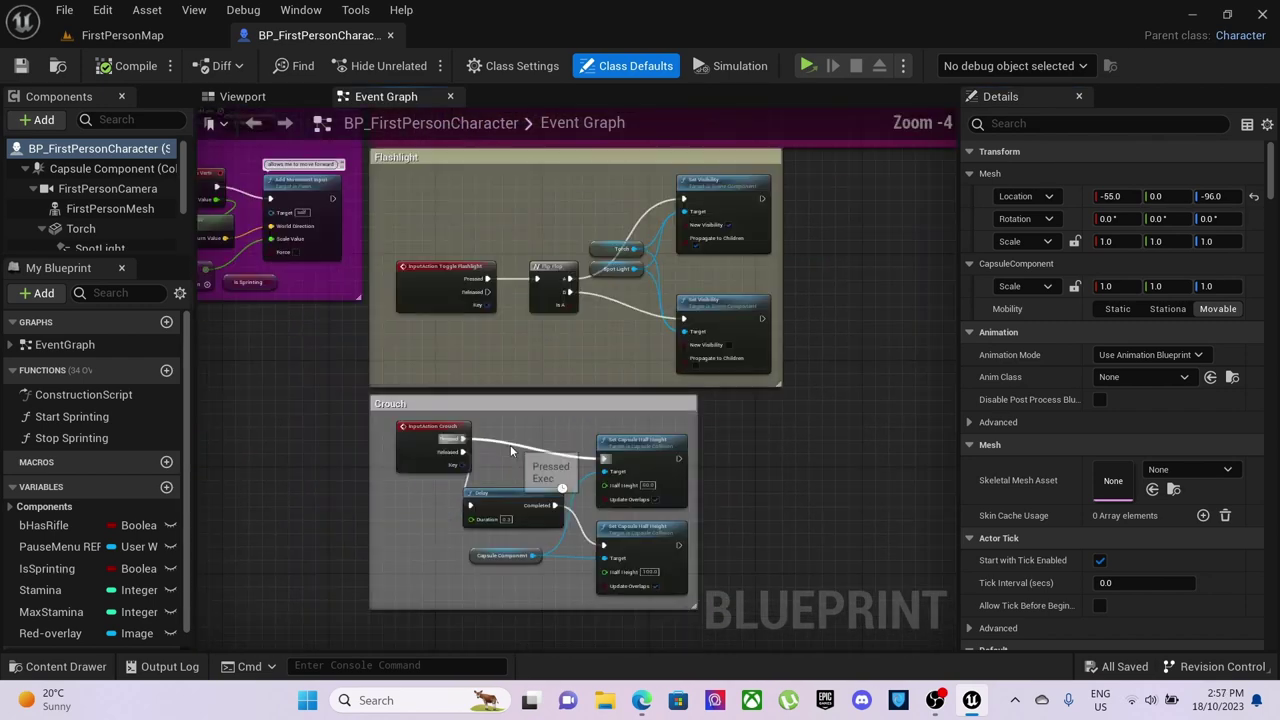
{"action": "scroll", "coordinate": [575, 367], "scroll_direction": "down", "scroll_amount": 1}
{"action": "right_click_drag", "start_coordinate": [580, 334], "coordinate": [490, 302]}
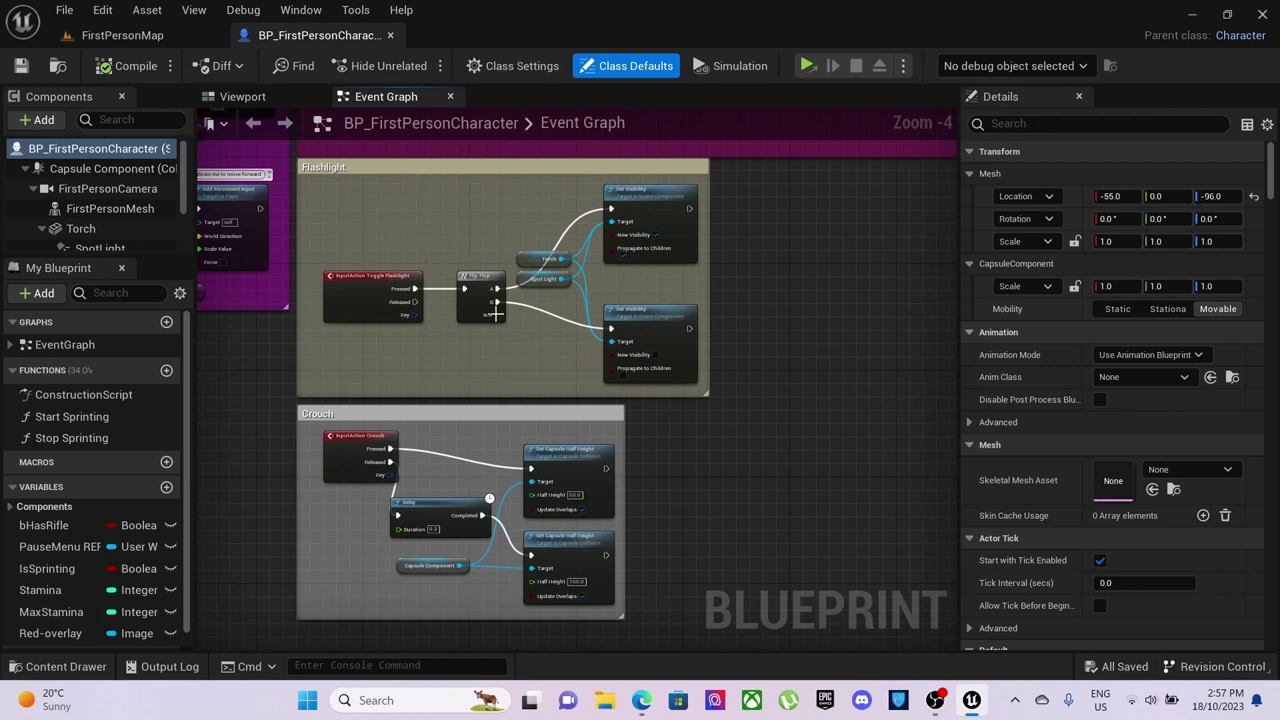
{"action": "scroll", "coordinate": [494, 295], "scroll_direction": "up", "scroll_amount": 1}
{"action": "right_click_drag", "start_coordinate": [404, 407], "coordinate": [488, 213]}
{"action": "scroll", "coordinate": [386, 306], "scroll_direction": "down", "scroll_amount": 1}
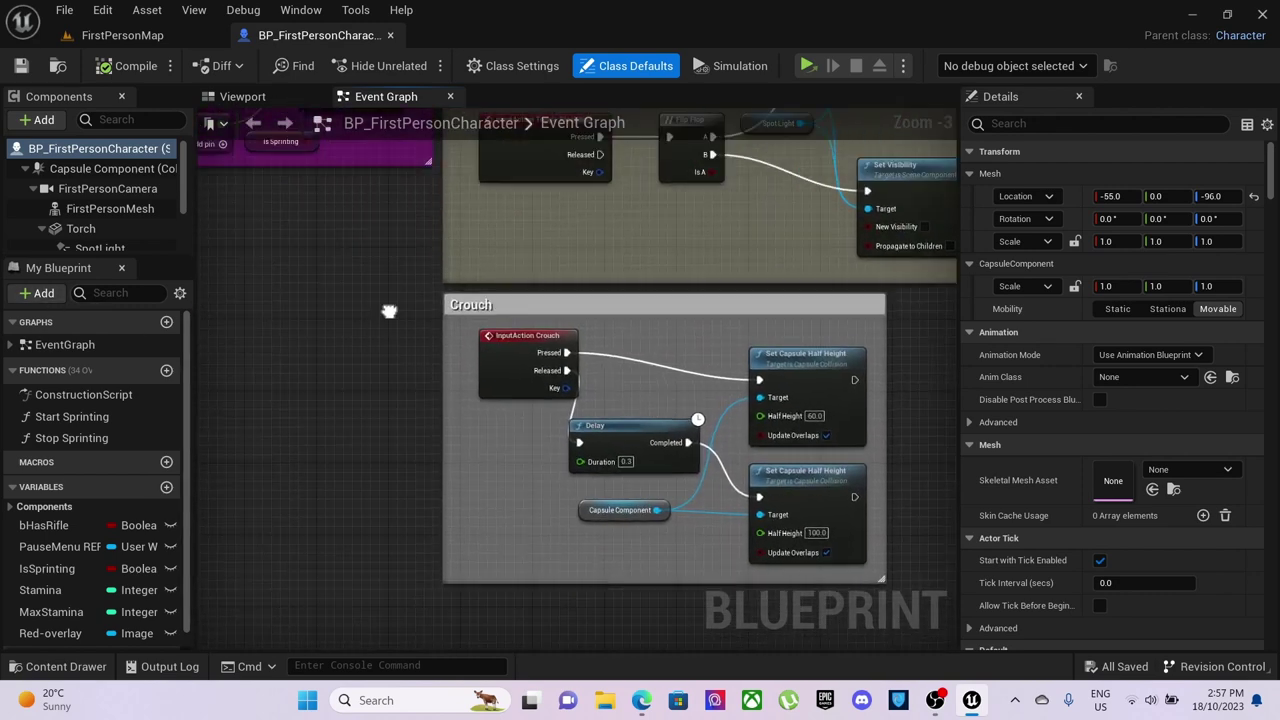
{"action": "right_click_drag", "start_coordinate": [386, 306], "coordinate": [214, 344]}
Look over the peeking, Base UI, Regen/Drain Stamina and Pause Selection logic
{"action": "scroll", "coordinate": [244, 329], "scroll_direction": "down", "scroll_amount": 1}
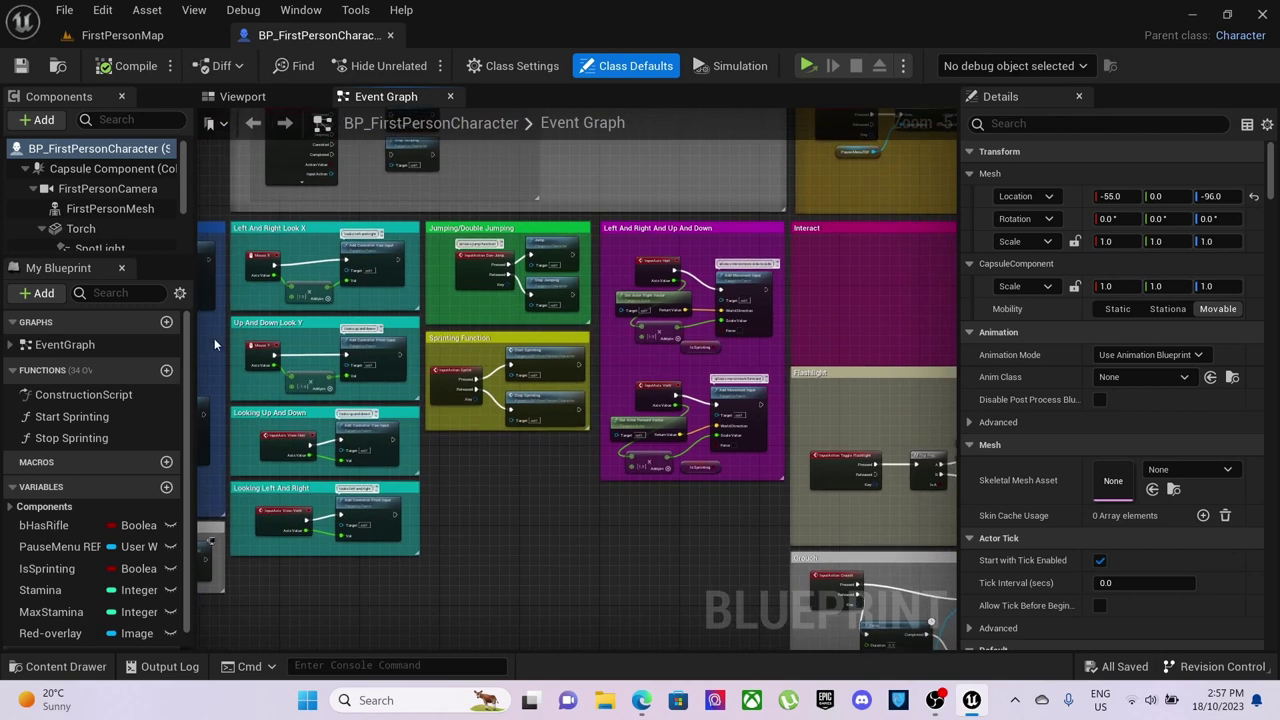
{"action": "right_click_drag", "start_coordinate": [513, 488], "coordinate": [891, 427]}
{"action": "scroll", "coordinate": [339, 534], "scroll_direction": "up", "scroll_amount": 5}
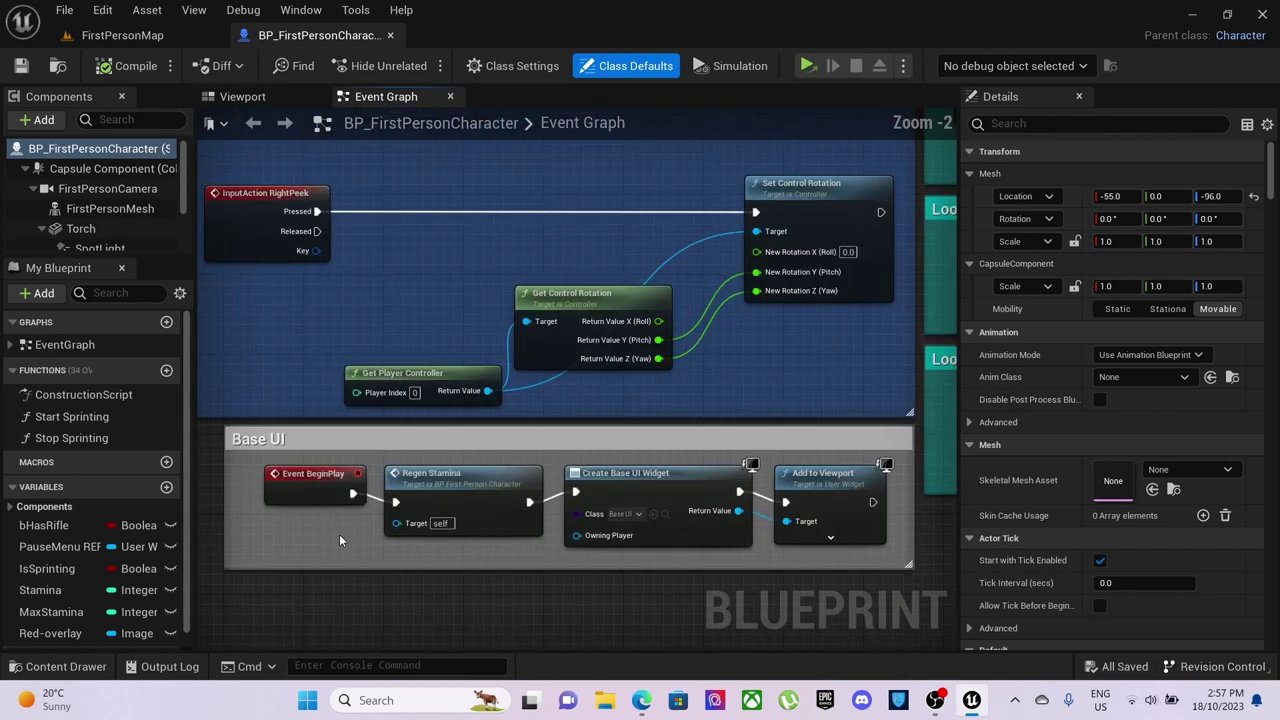
{"action": "right_click_drag", "start_coordinate": [334, 529], "coordinate": [324, 439]}
{"action": "scroll", "coordinate": [324, 439], "scroll_direction": "down", "scroll_amount": 2}
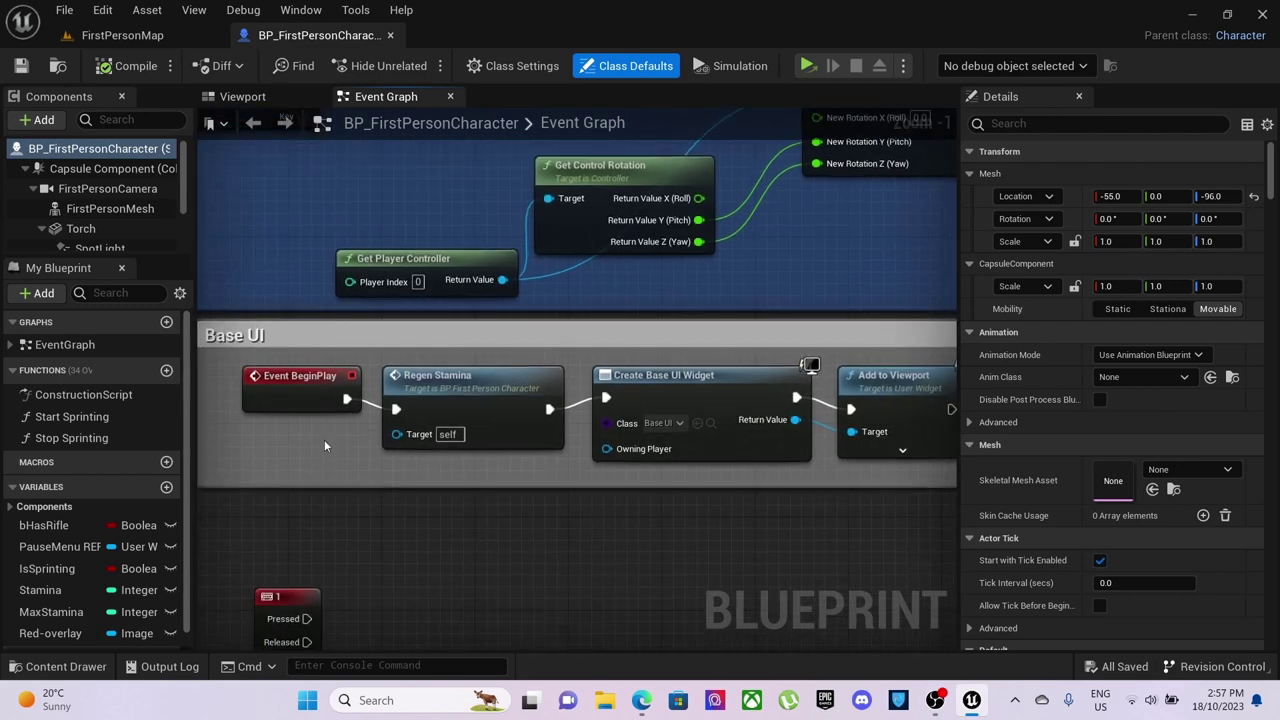
{"action": "scroll", "coordinate": [324, 340], "scroll_direction": "down", "scroll_amount": 3}
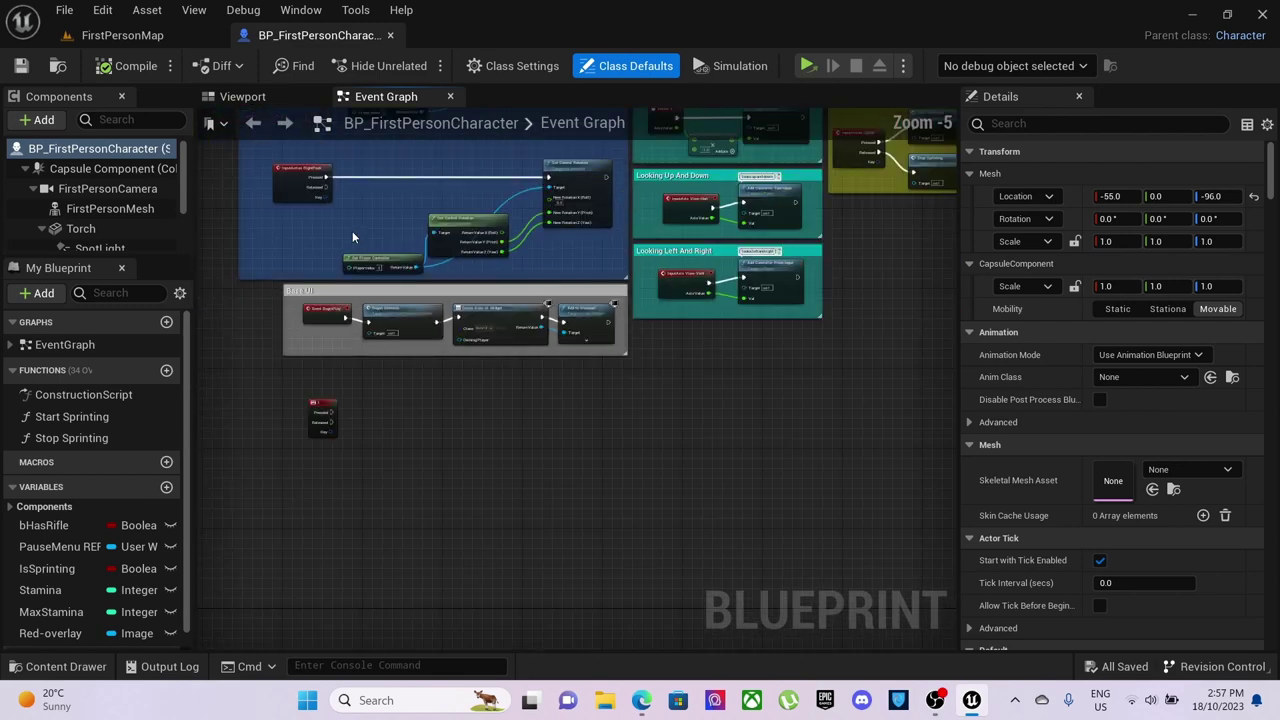
{"action": "right_click_drag", "start_coordinate": [352, 231], "coordinate": [565, 504]}
{"action": "scroll", "coordinate": [565, 504], "scroll_direction": "up", "scroll_amount": 2}
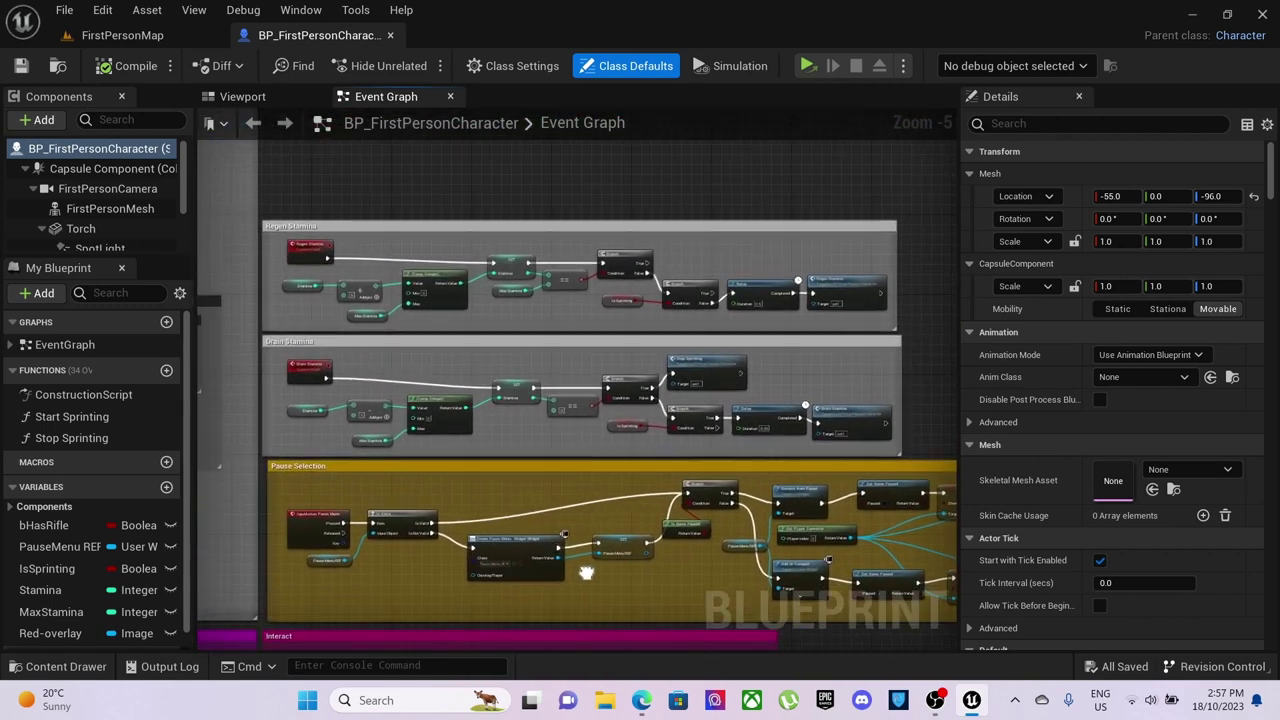
{"action": "right_click_drag", "start_coordinate": [268, 317], "coordinate": [288, 327]}
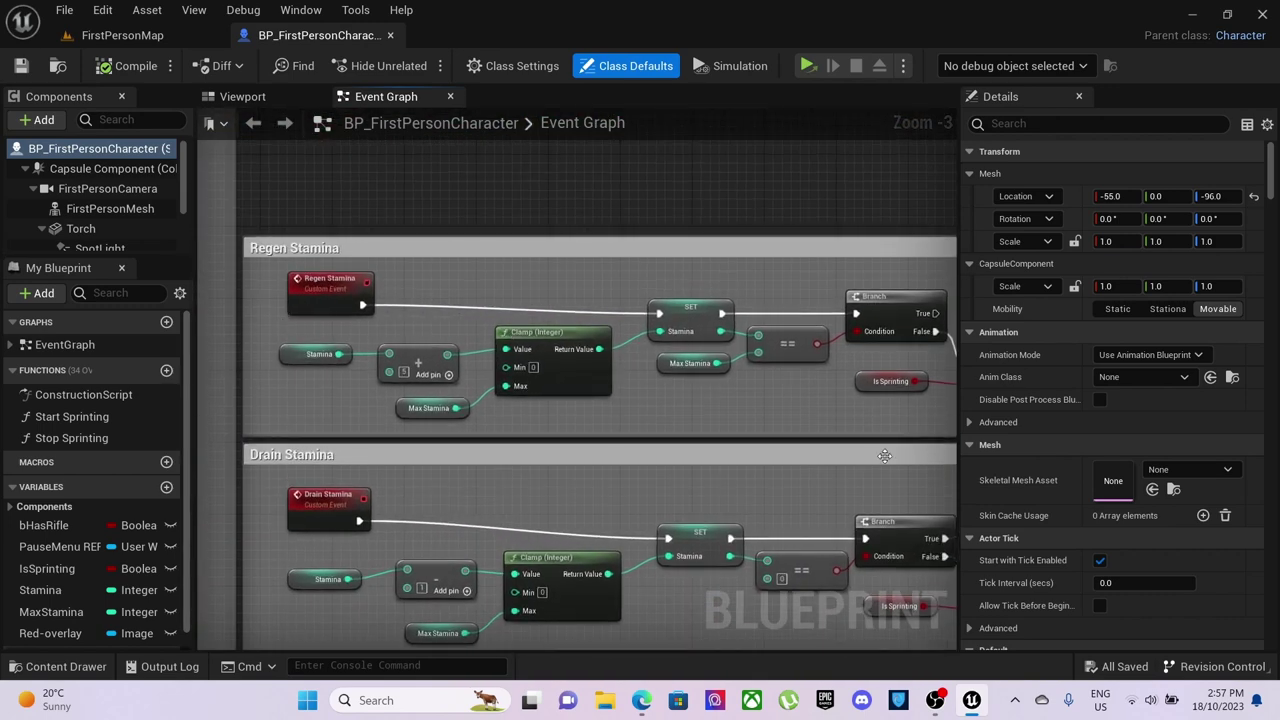
{"action": "right_click_drag", "start_coordinate": [590, 428], "coordinate": [785, 200]}
{"action": "scroll", "coordinate": [660, 392], "scroll_direction": "down", "scroll_amount": 3}
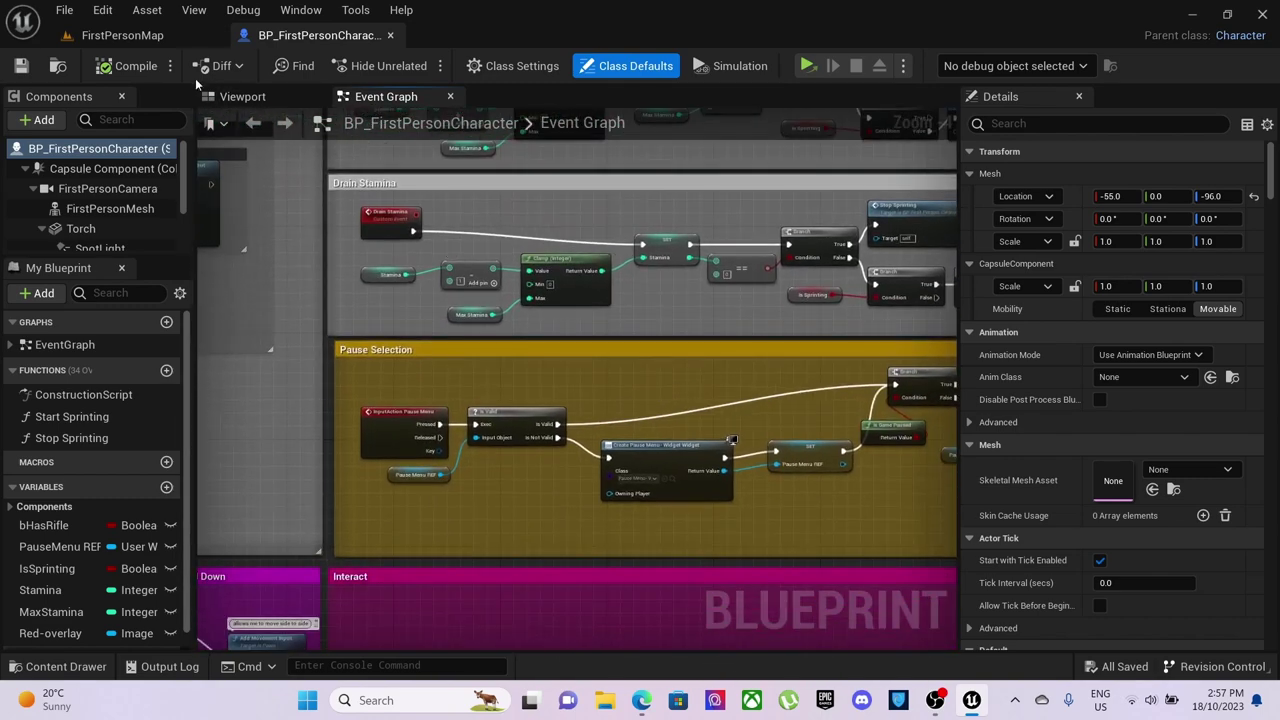
Select the Torch component in the Viewport view and scroll through its Details
{"action": "left_click", "coordinate": [244, 97]}
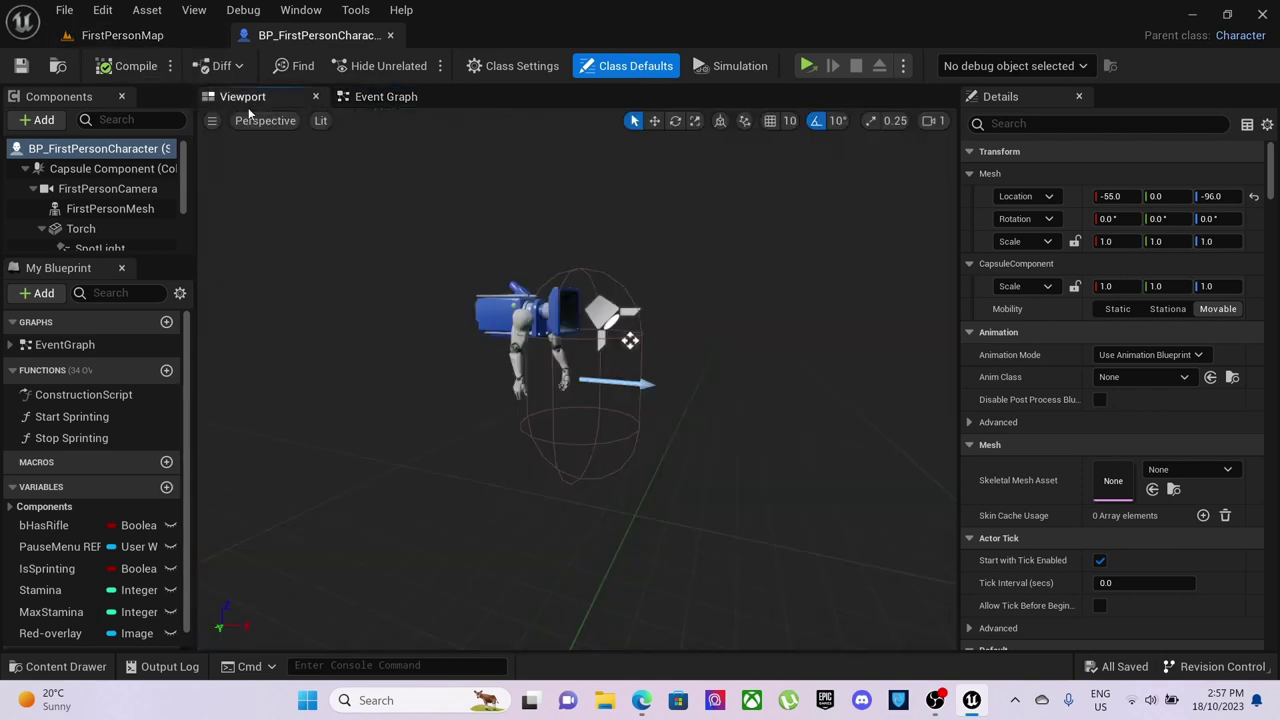
{"action": "left_click", "coordinate": [90, 229]}
{"action": "scroll", "coordinate": [1168, 512], "scroll_direction": "down", "scroll_amount": 5}
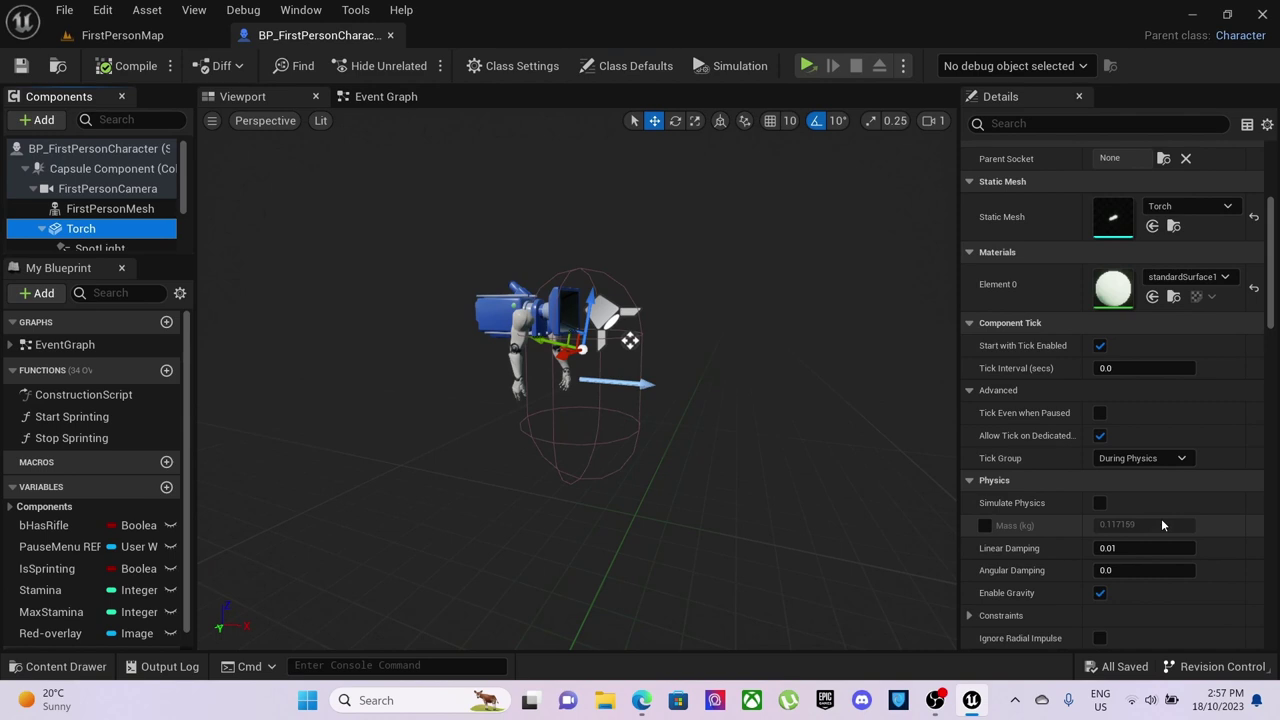
{"action": "scroll", "coordinate": [1161, 518], "scroll_direction": "down", "scroll_amount": 4}
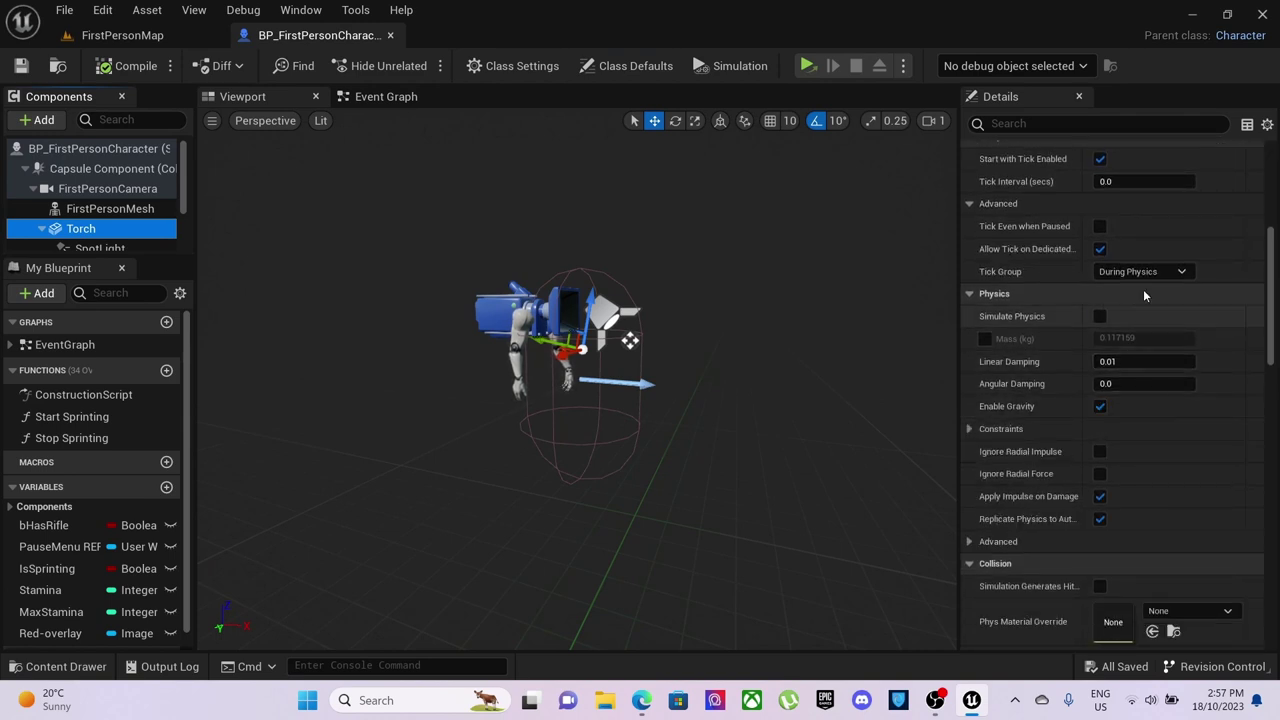
{"action": "scroll", "coordinate": [1138, 387], "scroll_direction": "down", "scroll_amount": 10}
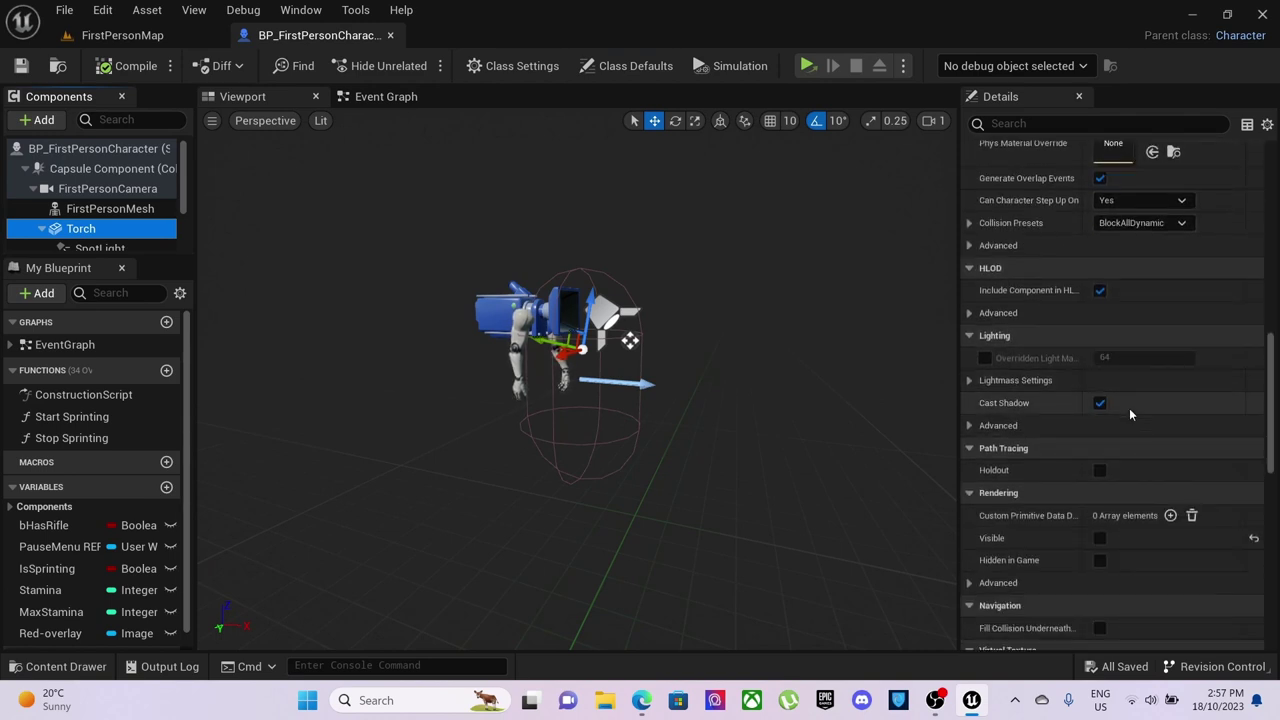
{"action": "scroll", "coordinate": [1129, 408], "scroll_direction": "down", "scroll_amount": 6}
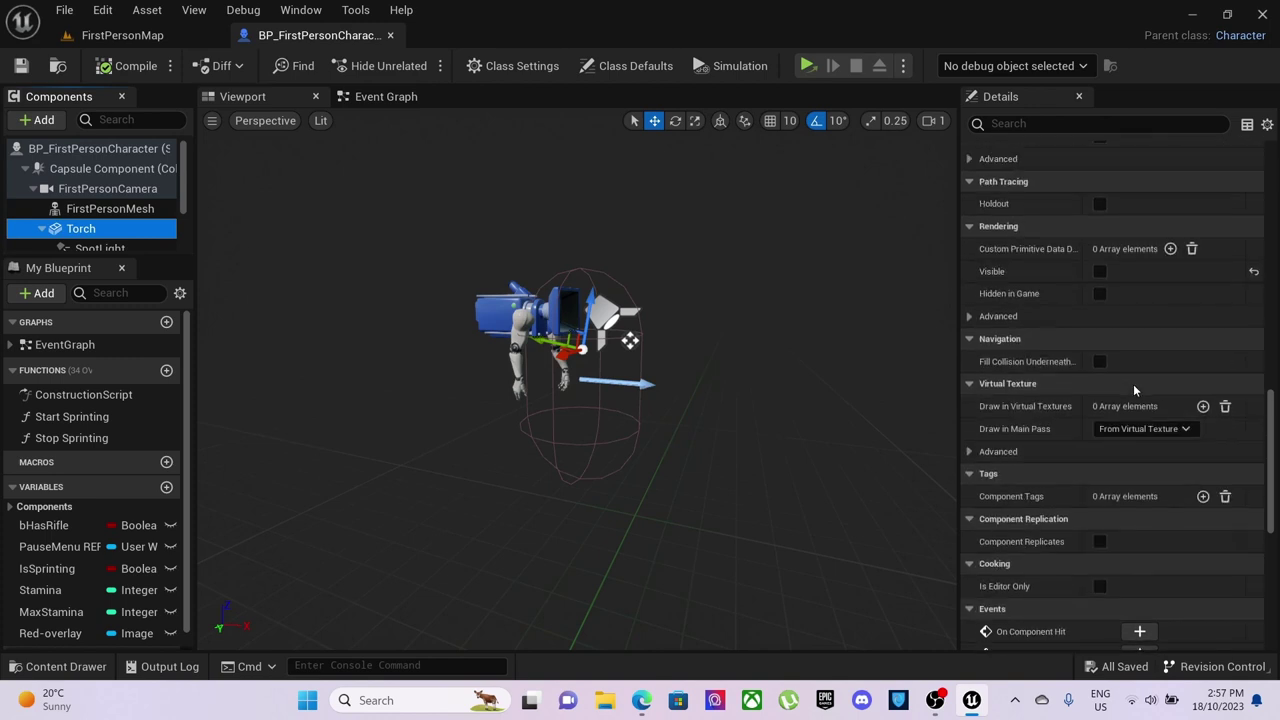
{"action": "scroll", "coordinate": [1133, 384], "scroll_direction": "up", "scroll_amount": 12}
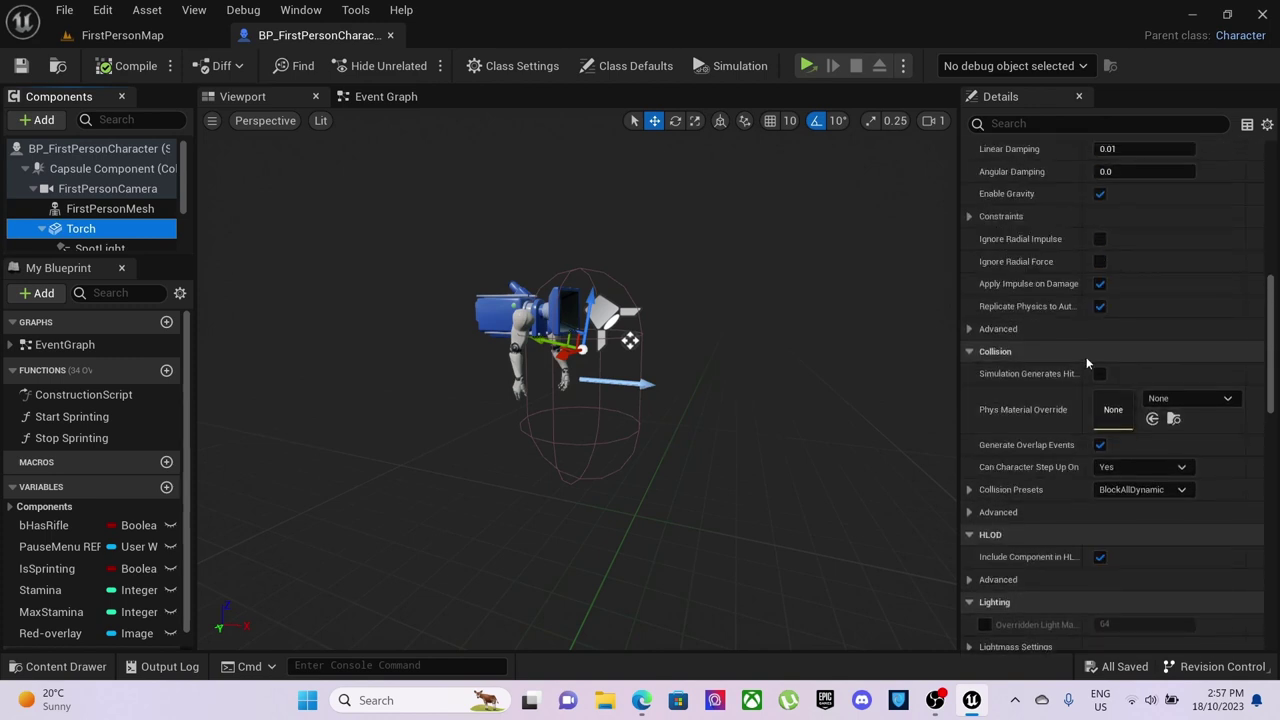
{"action": "scroll", "coordinate": [1090, 350], "scroll_direction": "up", "scroll_amount": 8}
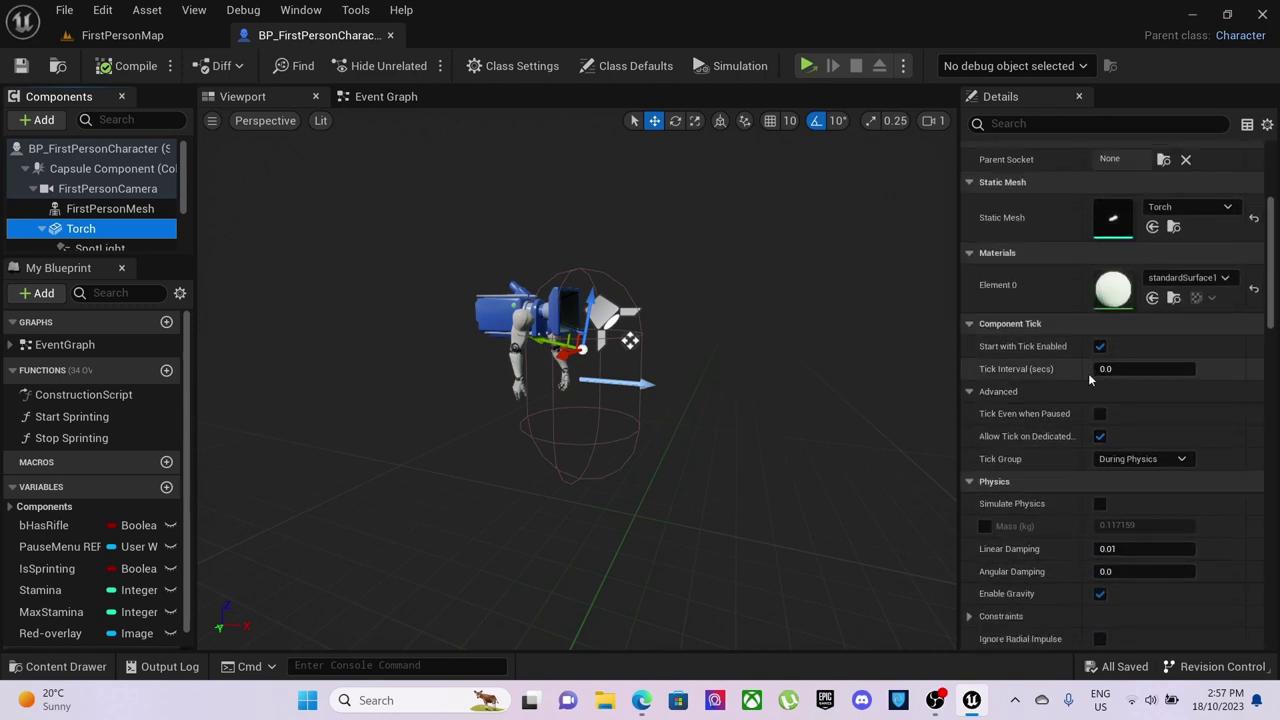
{"action": "scroll", "coordinate": [1090, 450], "scroll_direction": "down", "scroll_amount": 3}
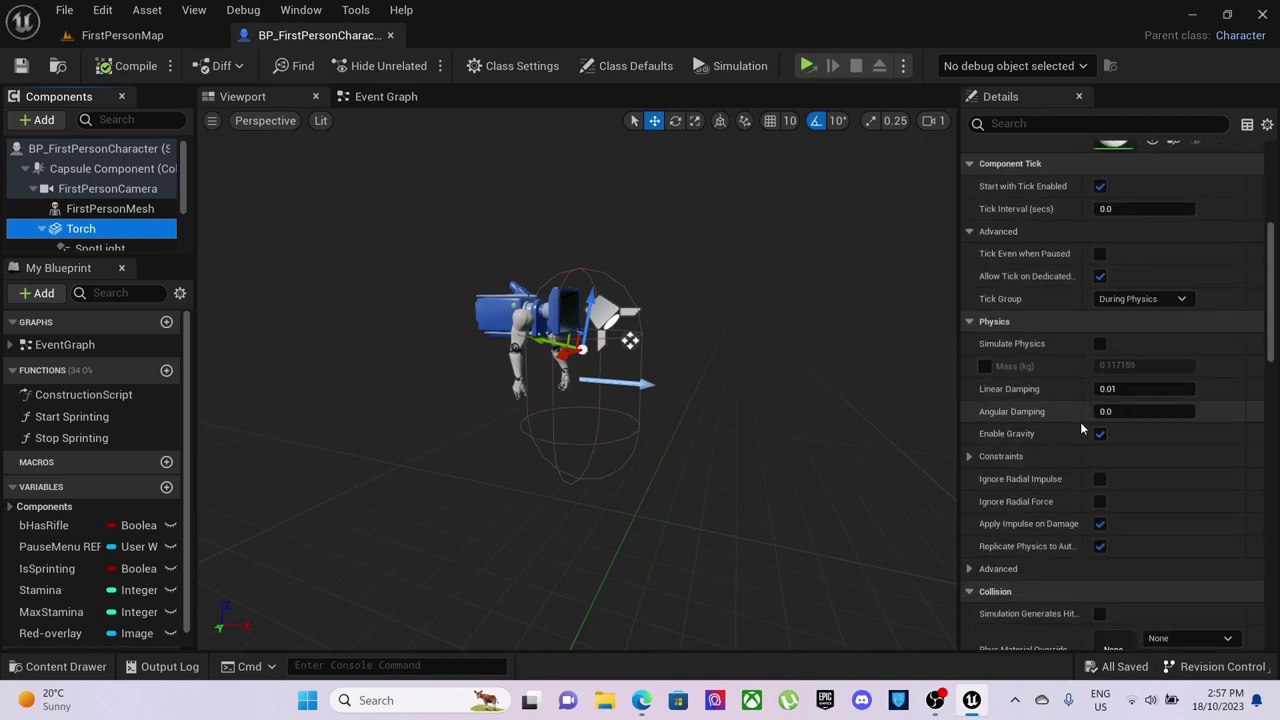
{"action": "scroll", "coordinate": [1122, 501], "scroll_direction": "down", "scroll_amount": 4}
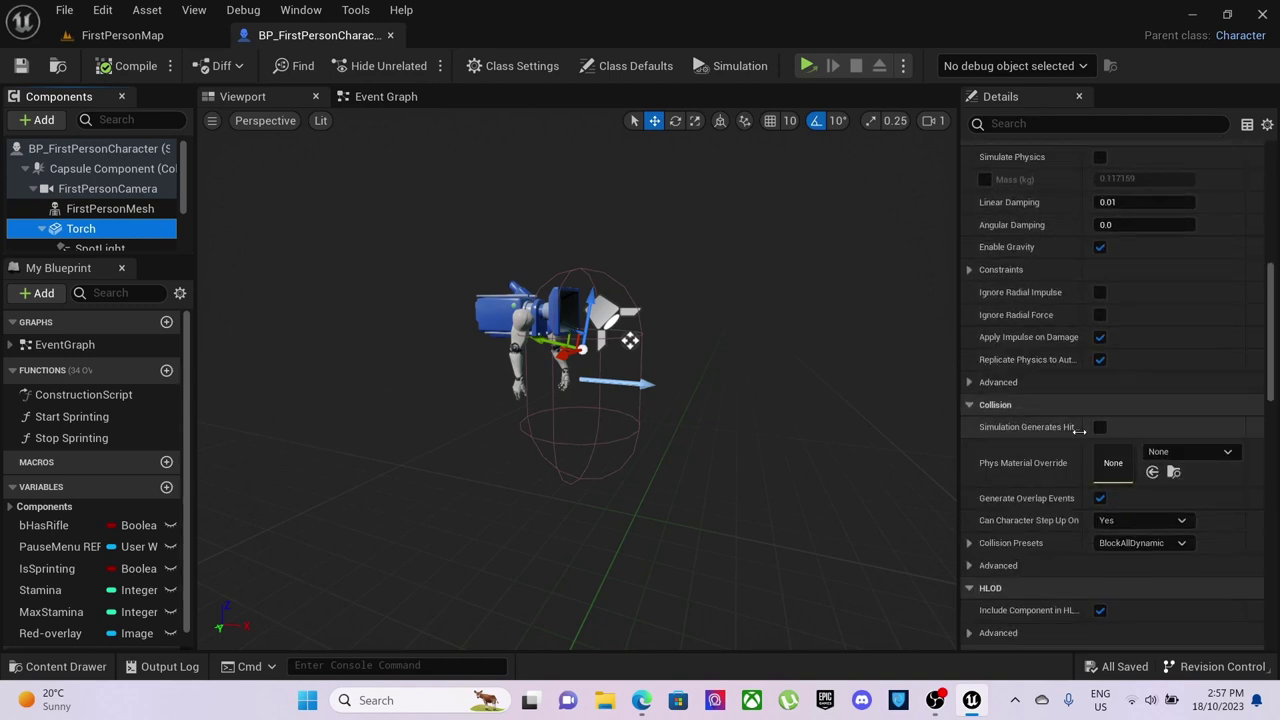
Expand the Torch's advanced Physics, Collision and HLOD properties and review them
{"action": "left_click", "coordinate": [988, 384]}
{"action": "scroll", "coordinate": [1136, 514], "scroll_direction": "down", "scroll_amount": 10}
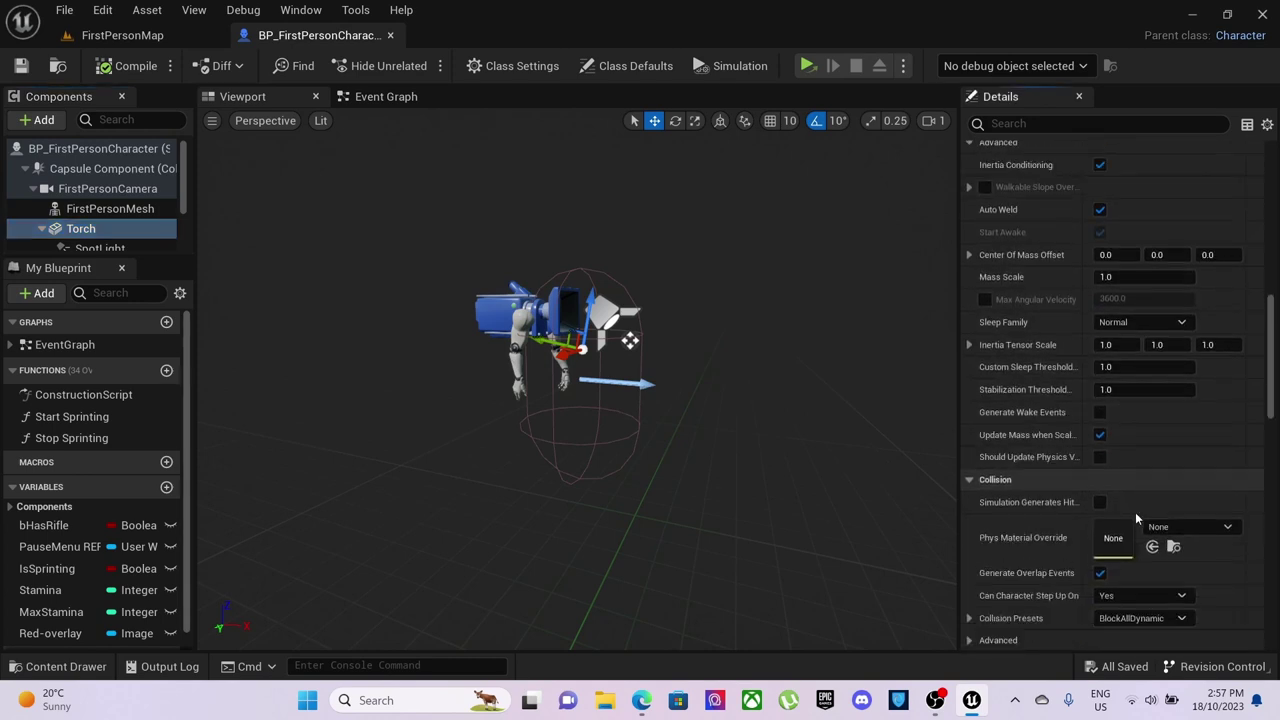
{"action": "left_click", "coordinate": [974, 428]}
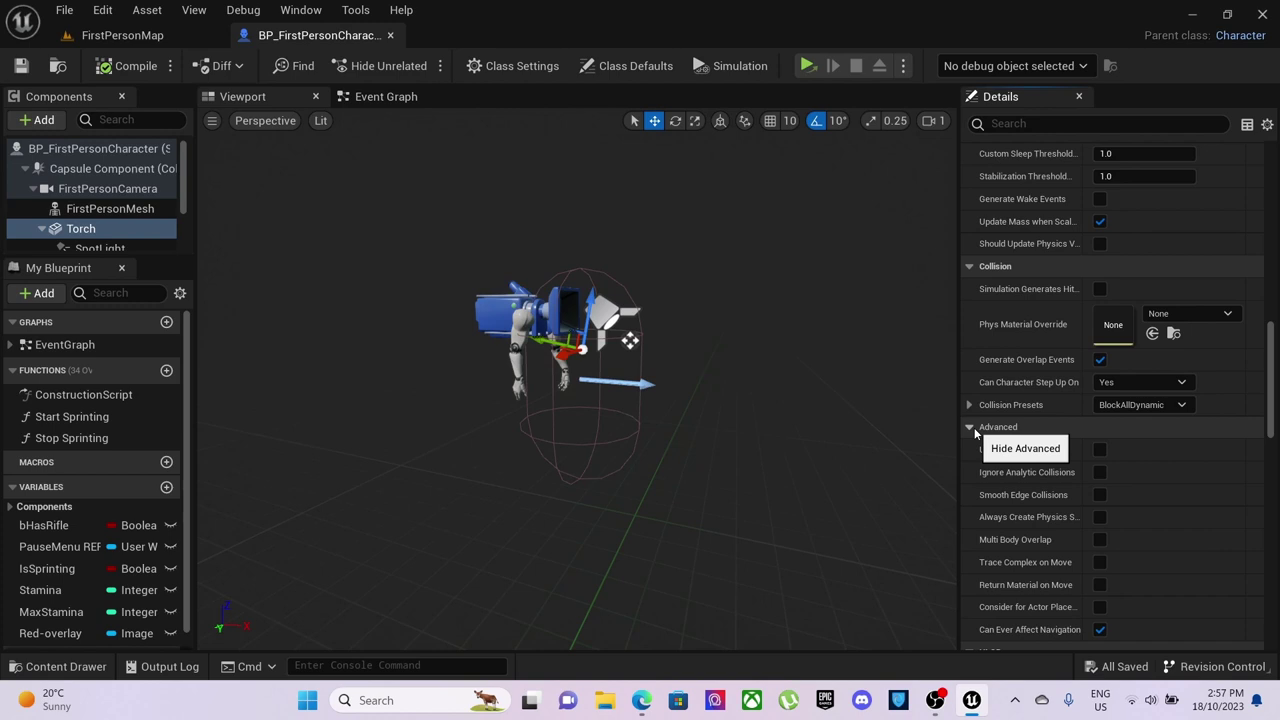
{"action": "scroll", "coordinate": [1040, 410], "scroll_direction": "down", "scroll_amount": 8}
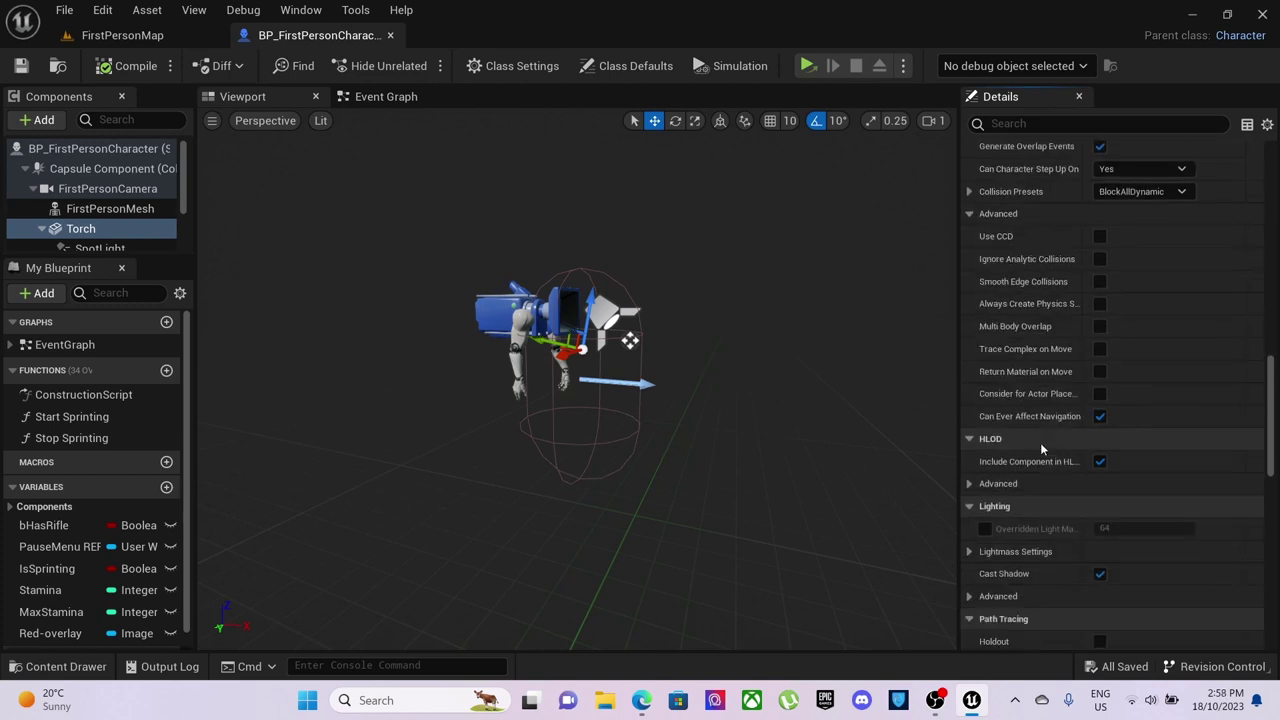
{"action": "left_click", "coordinate": [1001, 354]}
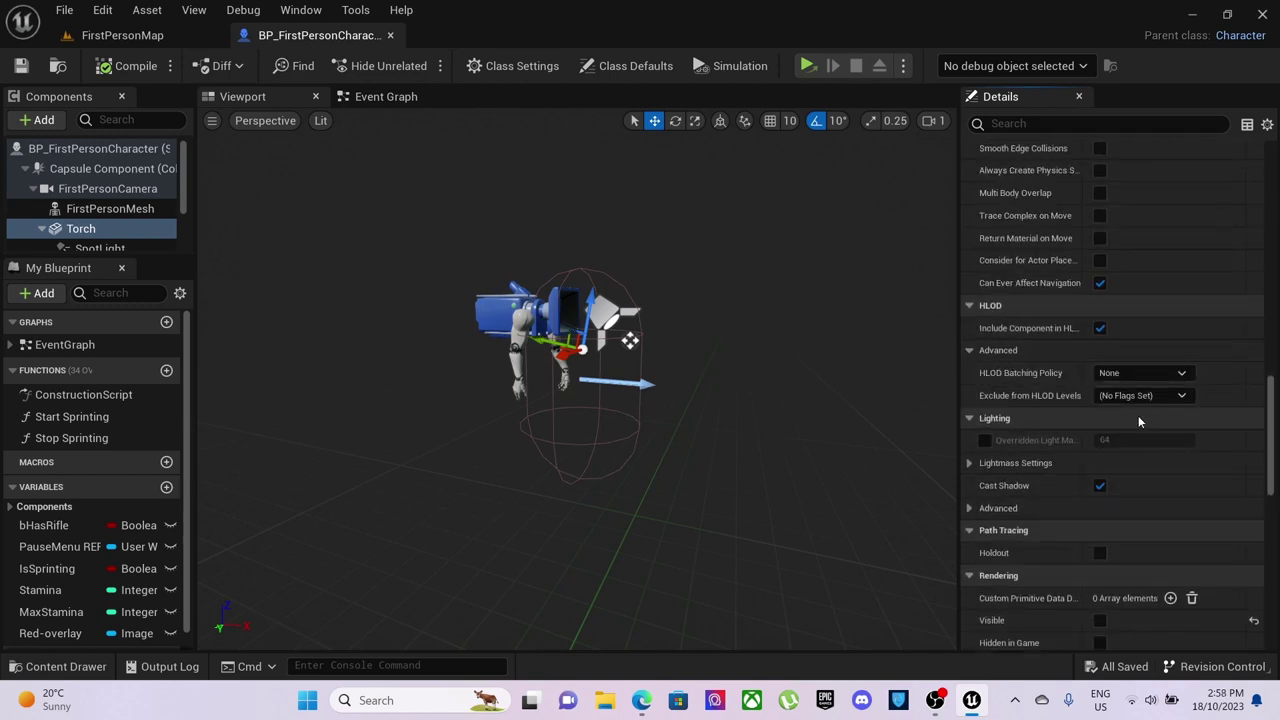
{"action": "scroll", "coordinate": [1138, 415], "scroll_direction": "down", "scroll_amount": 2}
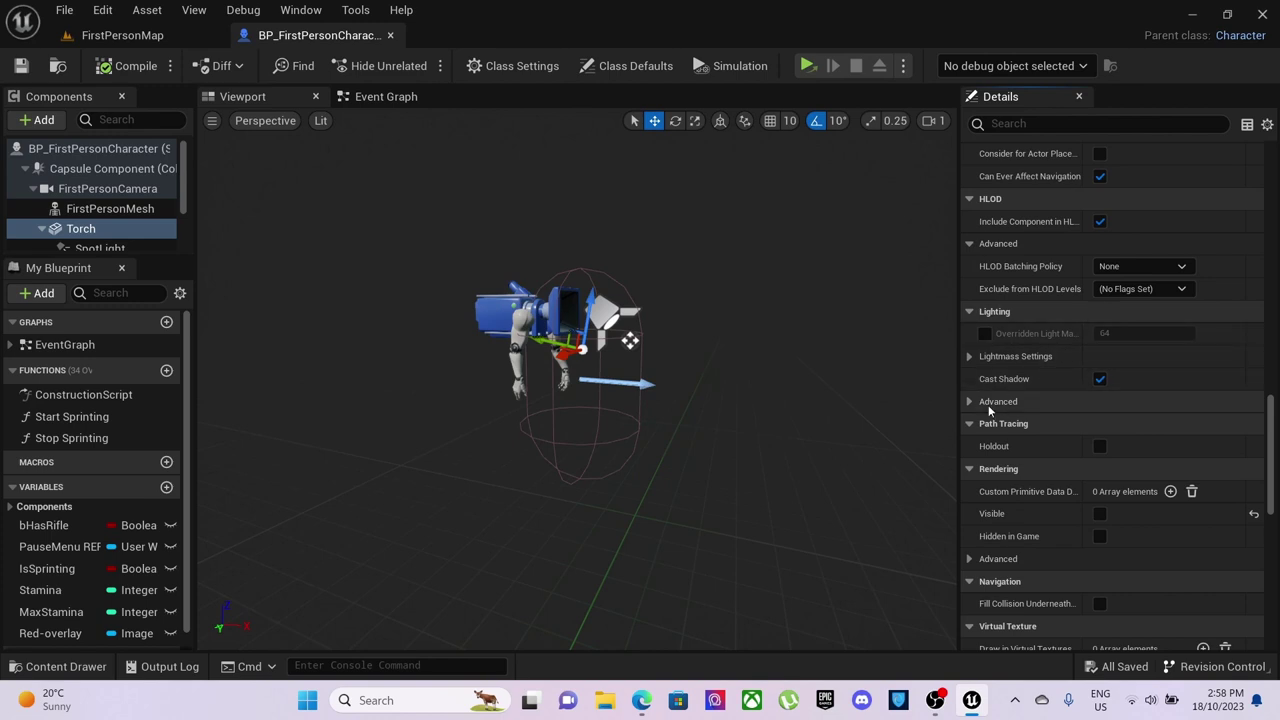
{"action": "scroll", "coordinate": [1070, 515], "scroll_direction": "down", "scroll_amount": 4}
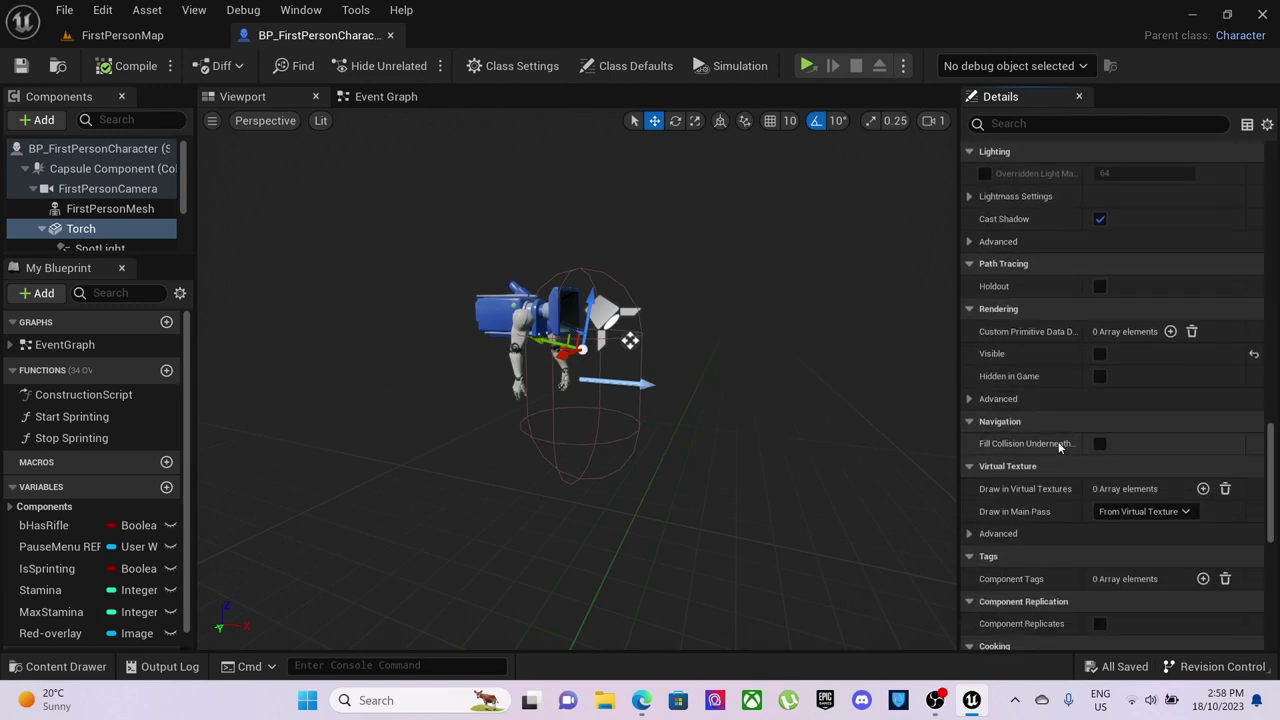
{"action": "scroll", "coordinate": [1054, 437], "scroll_direction": "down", "scroll_amount": 3}
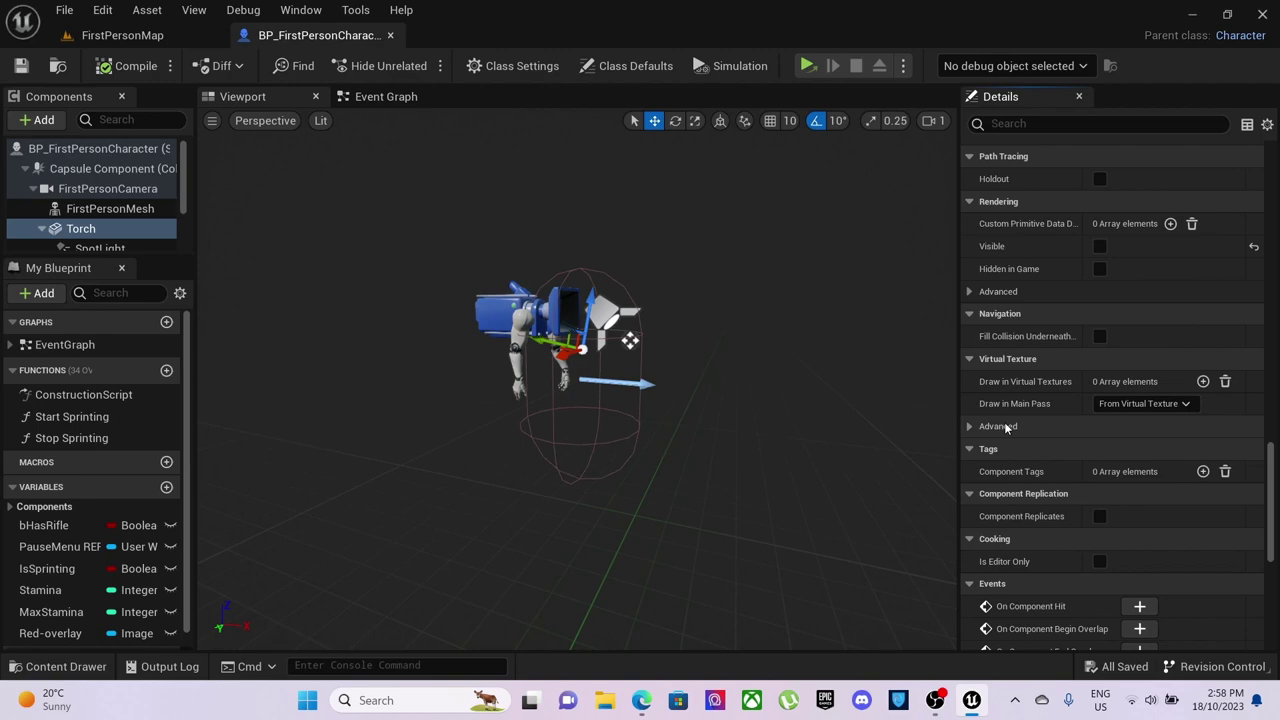
{"action": "scroll", "coordinate": [1097, 486], "scroll_direction": "down", "scroll_amount": 3}
{"action": "scroll", "coordinate": [1097, 489], "scroll_direction": "up", "scroll_amount": 8}
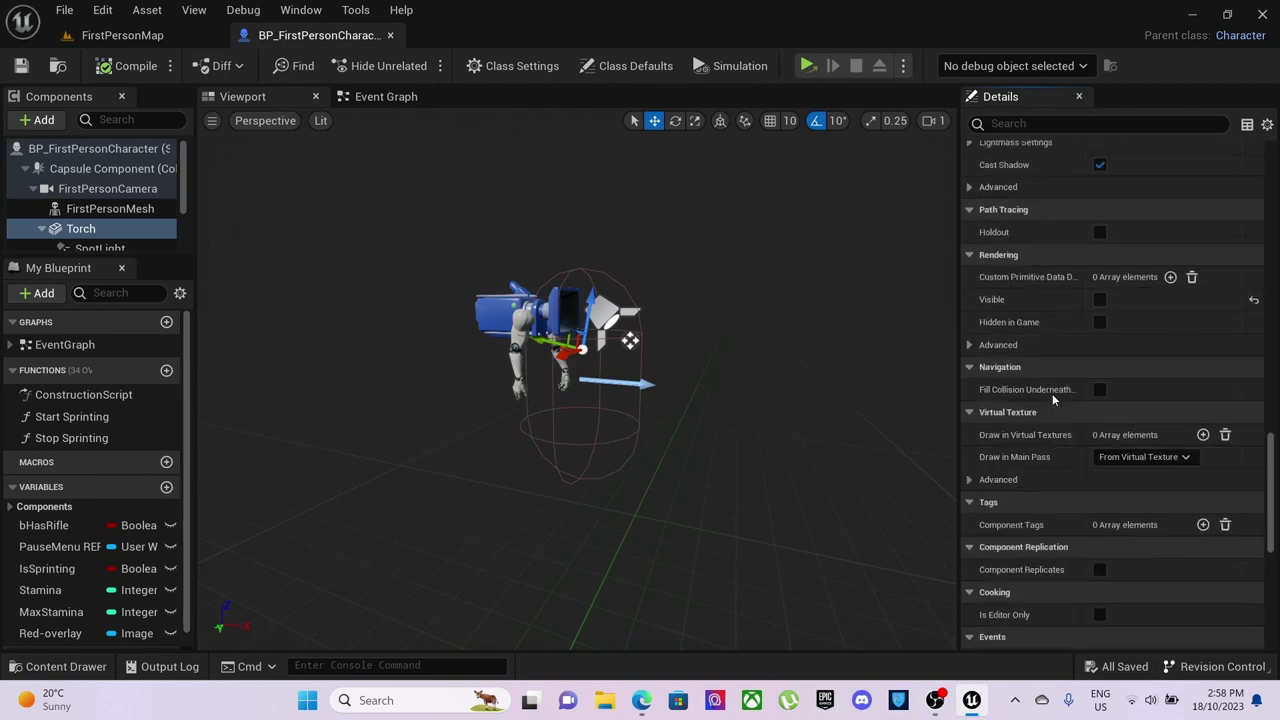
{"action": "scroll", "coordinate": [1070, 364], "scroll_direction": "up", "scroll_amount": 10}
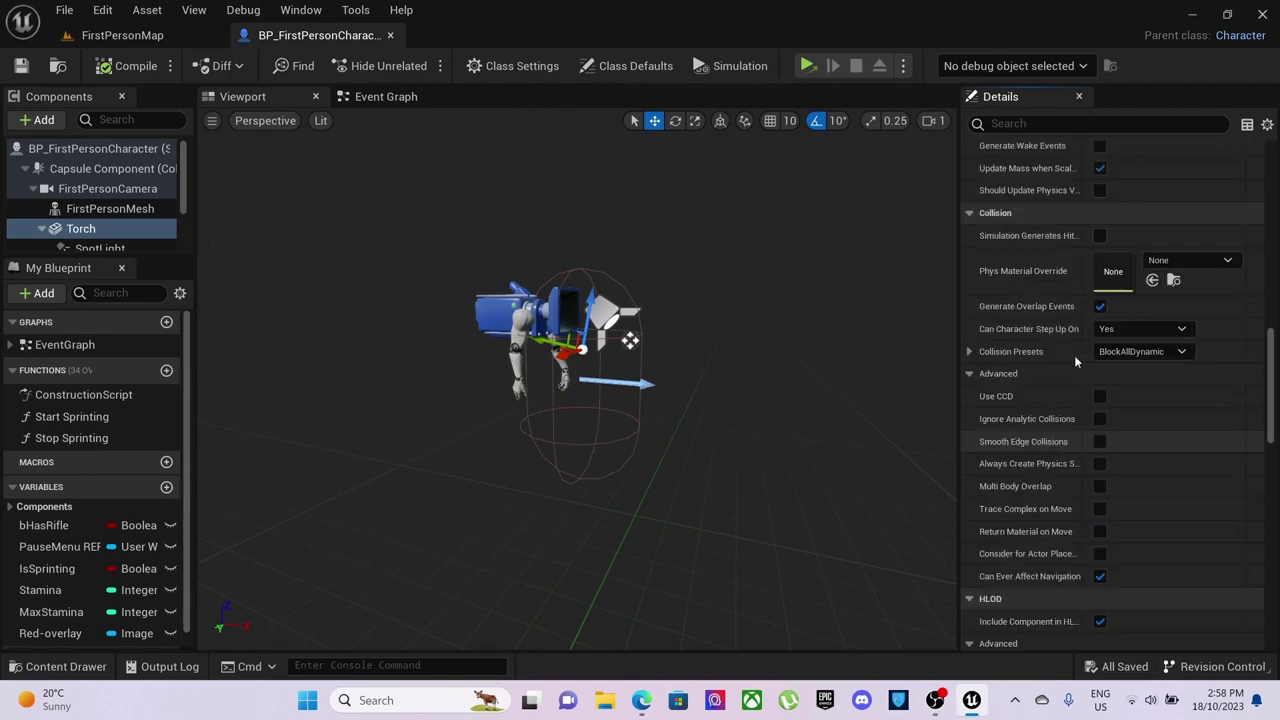
{"action": "scroll", "coordinate": [1078, 360], "scroll_direction": "up", "scroll_amount": 10}
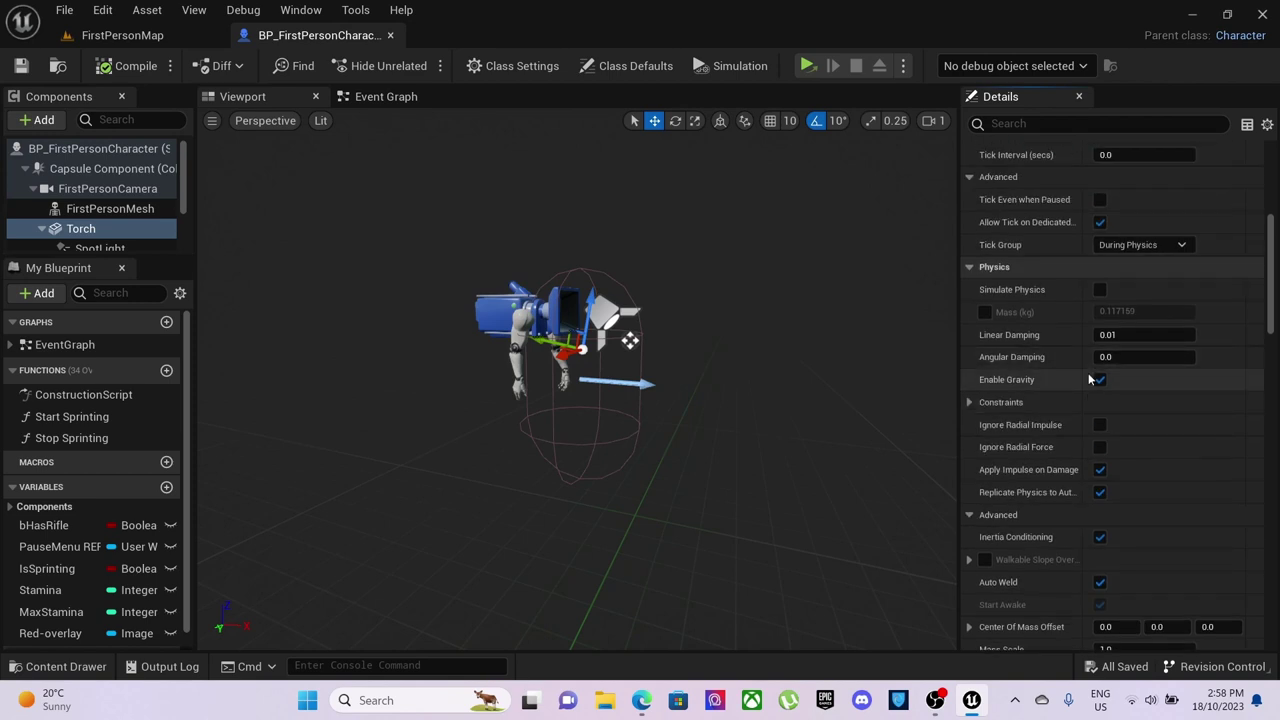
{"action": "scroll", "coordinate": [1030, 490], "scroll_direction": "up", "scroll_amount": 5}
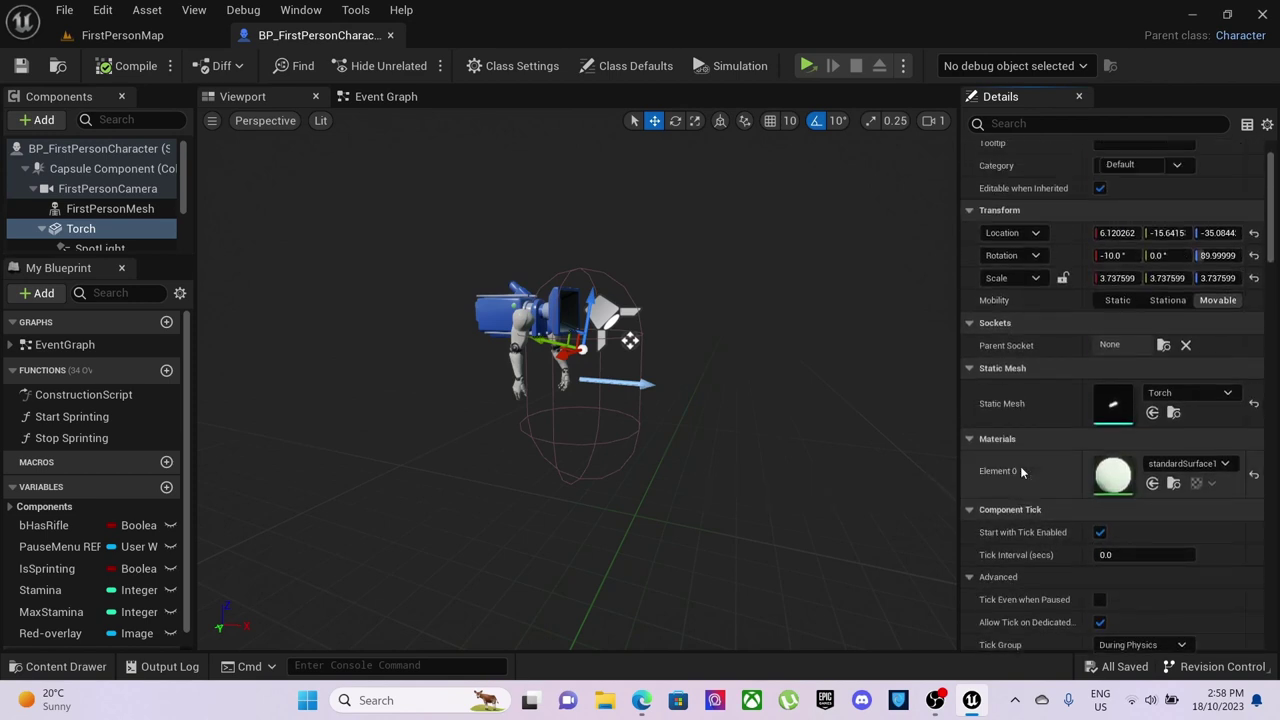
{"action": "scroll", "coordinate": [1006, 450], "scroll_direction": "up", "scroll_amount": 1}
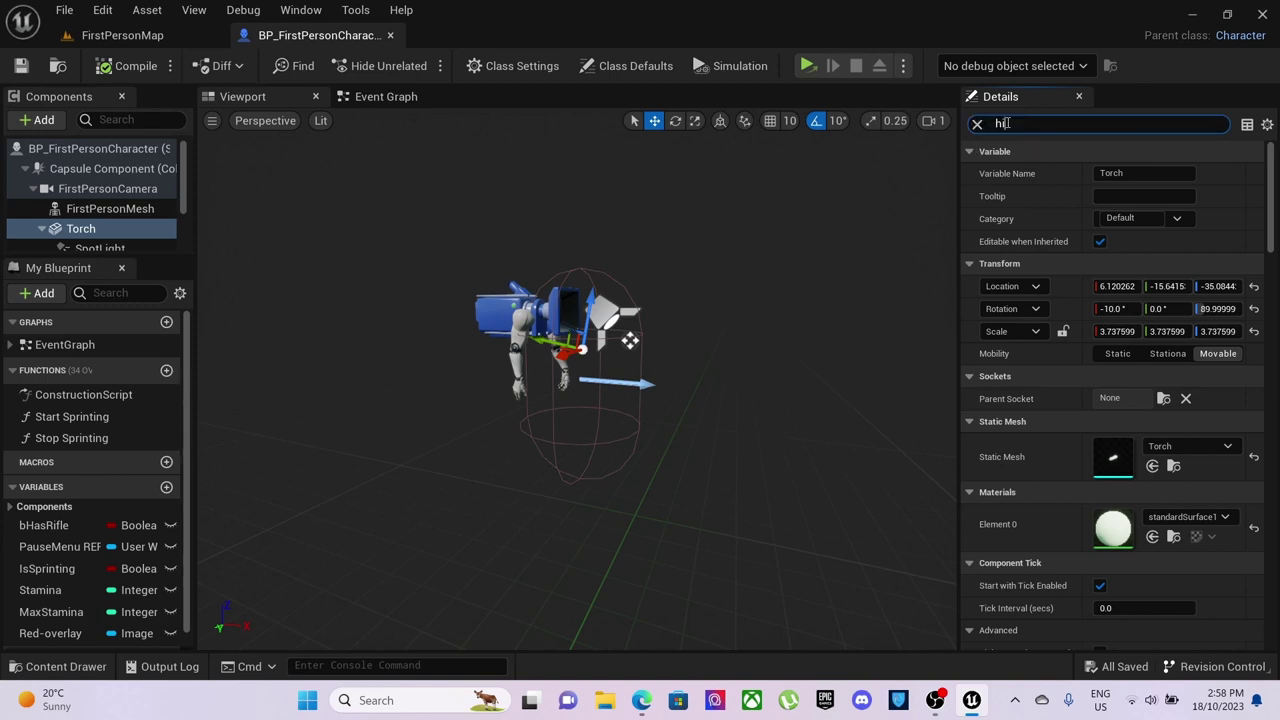
Filter the Torch's Details with a property search, then clear the filter
{"action": "type", "text": "dd"}
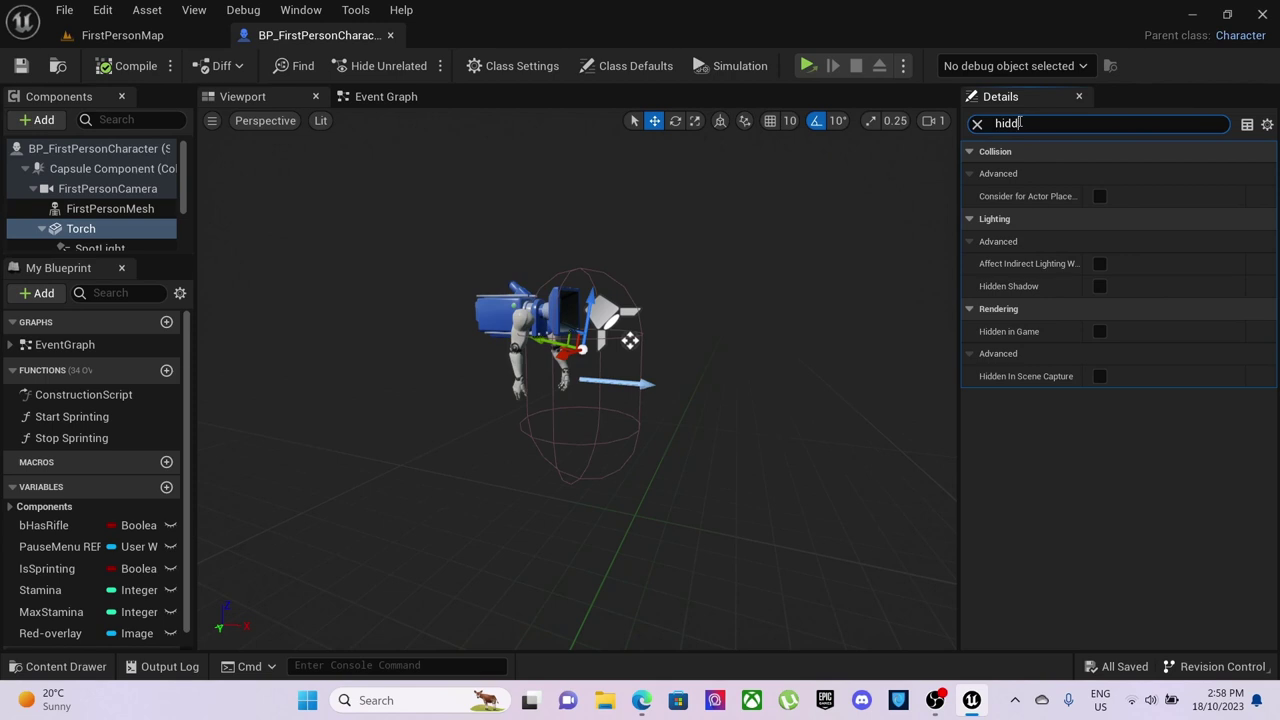
{"action": "key", "text": "BackSpace"}
{"action": "key", "text": "BackSpace"}
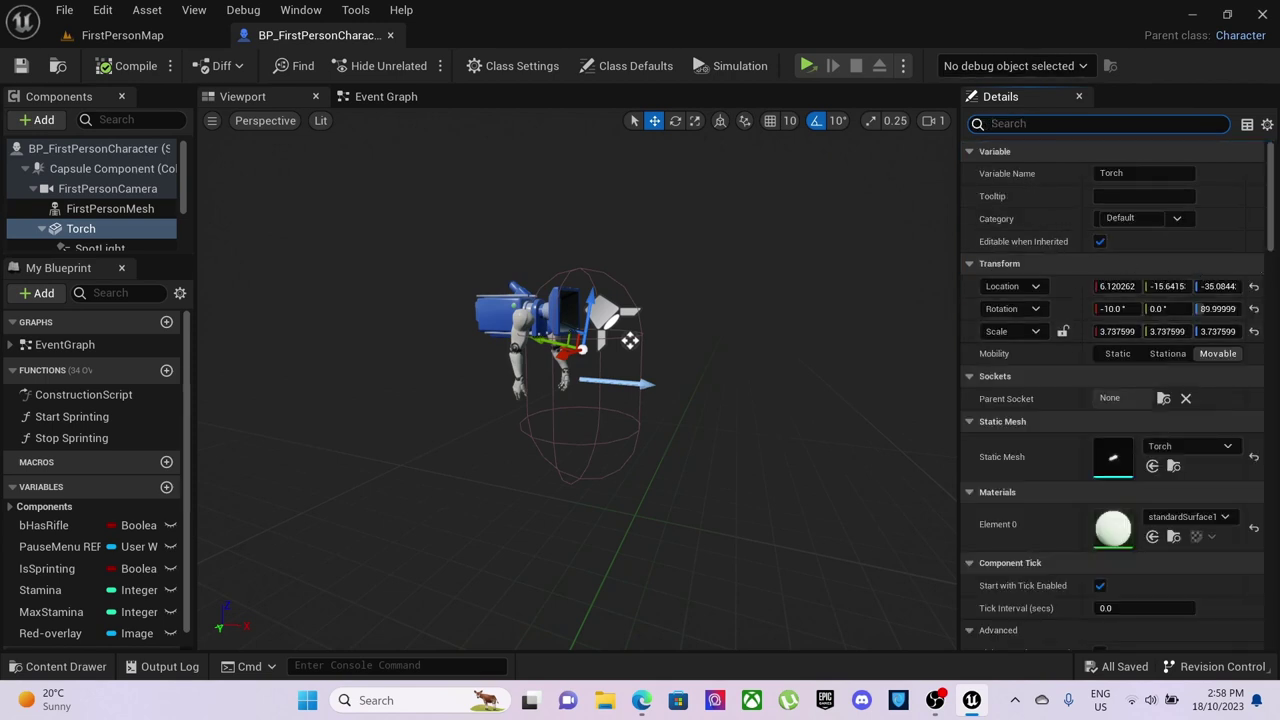
{"action": "left_click_drag", "start_coordinate": [1273, 211], "coordinate": [1234, 566]}
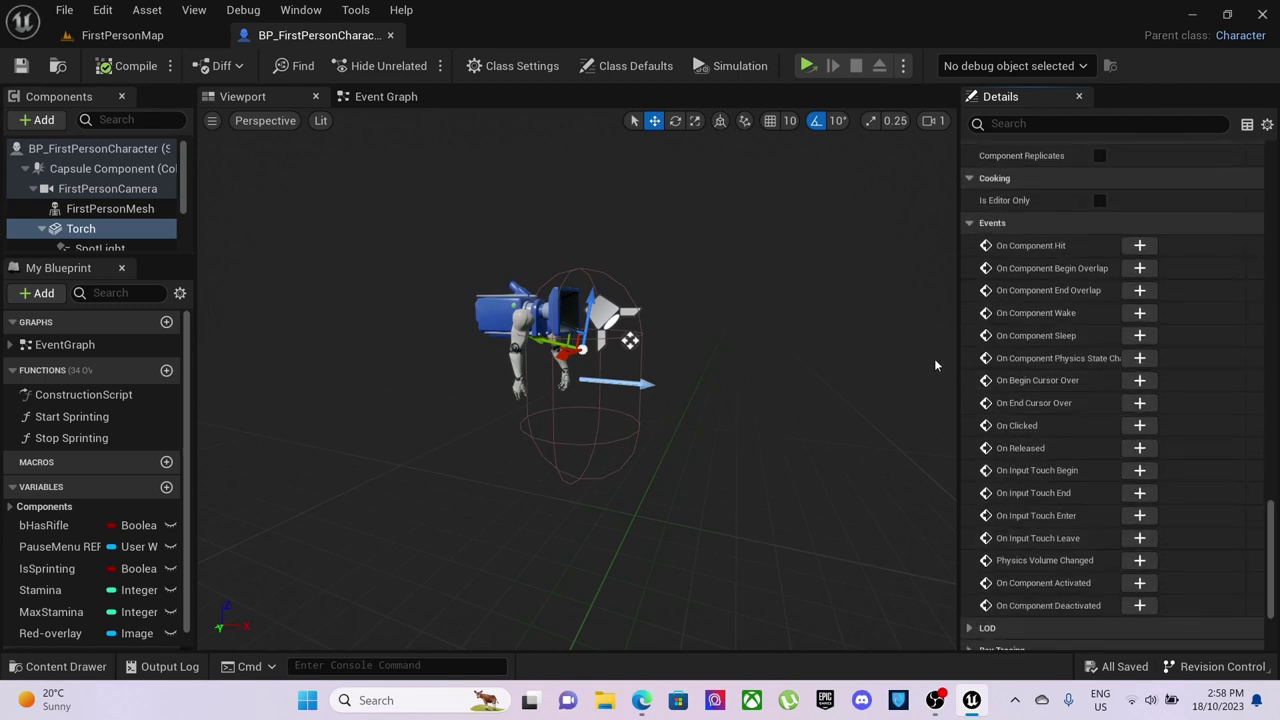
Inspect the SpotLight component: 10000.0 intensity and 25.0 cone angles
{"action": "left_click", "coordinate": [101, 247]}
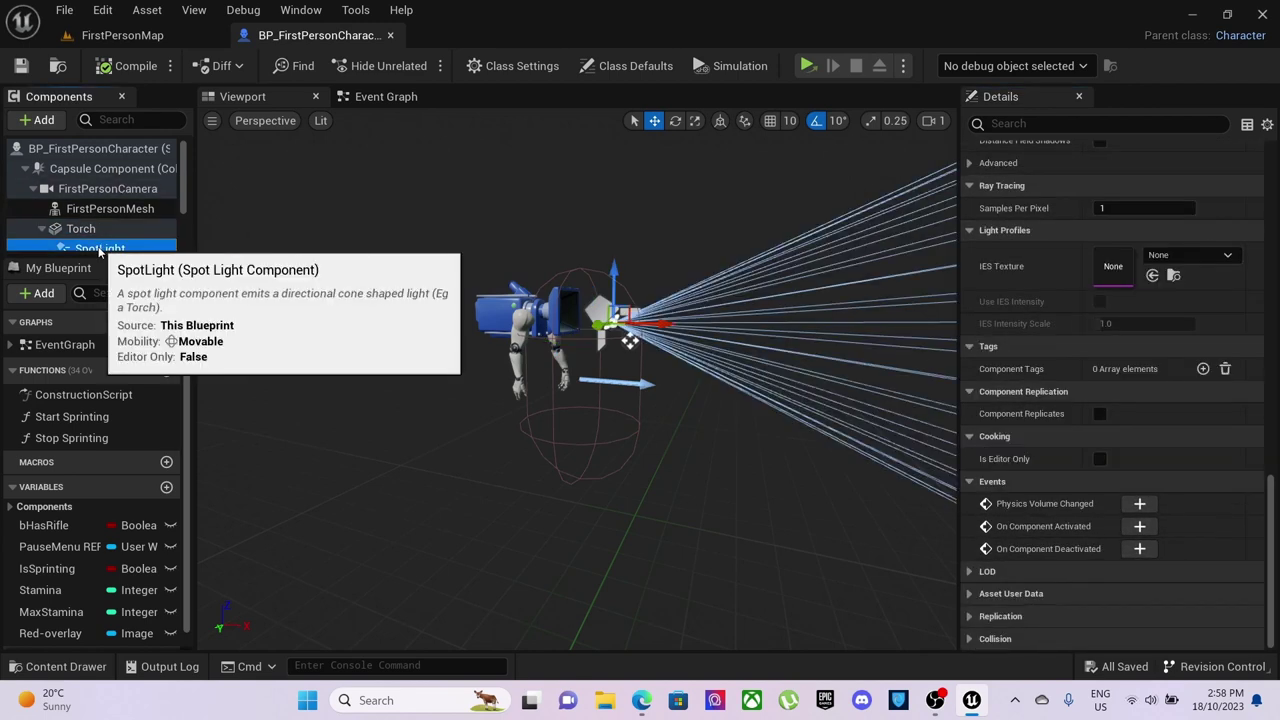
{"action": "scroll", "coordinate": [1150, 357], "scroll_direction": "up", "scroll_amount": 5}
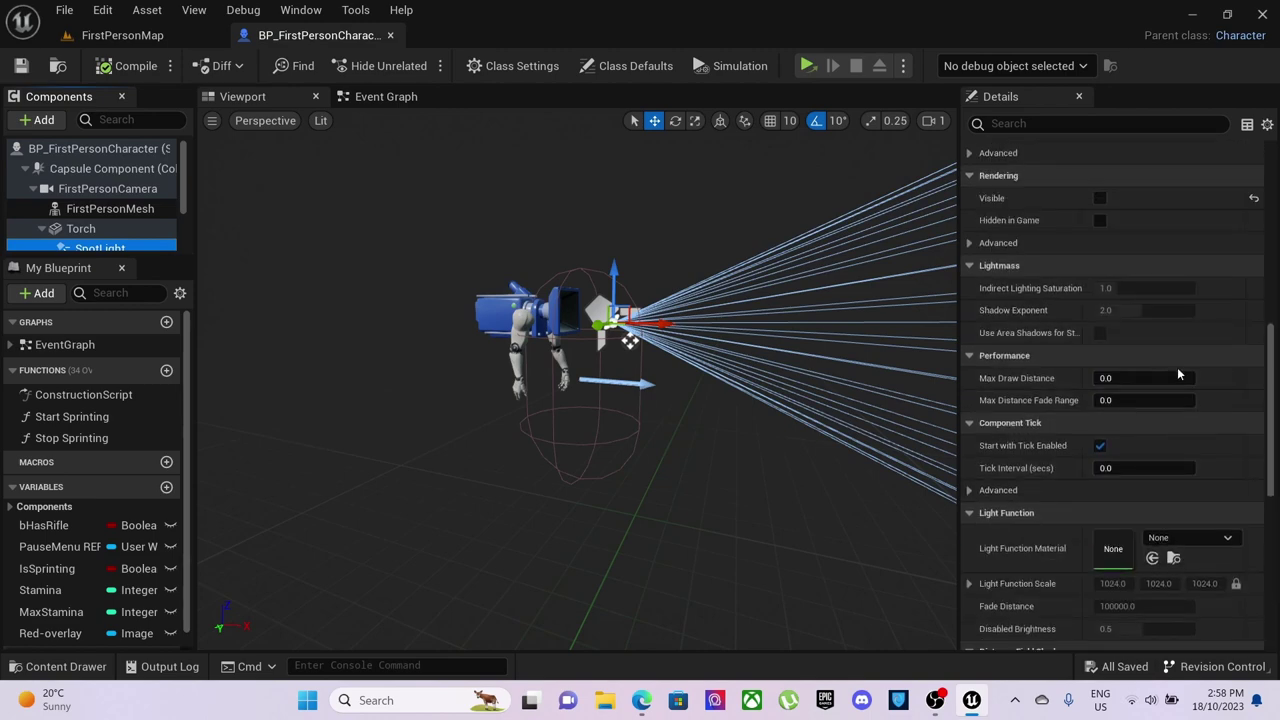
{"action": "left_click_drag", "start_coordinate": [1273, 433], "coordinate": [1201, 186]}
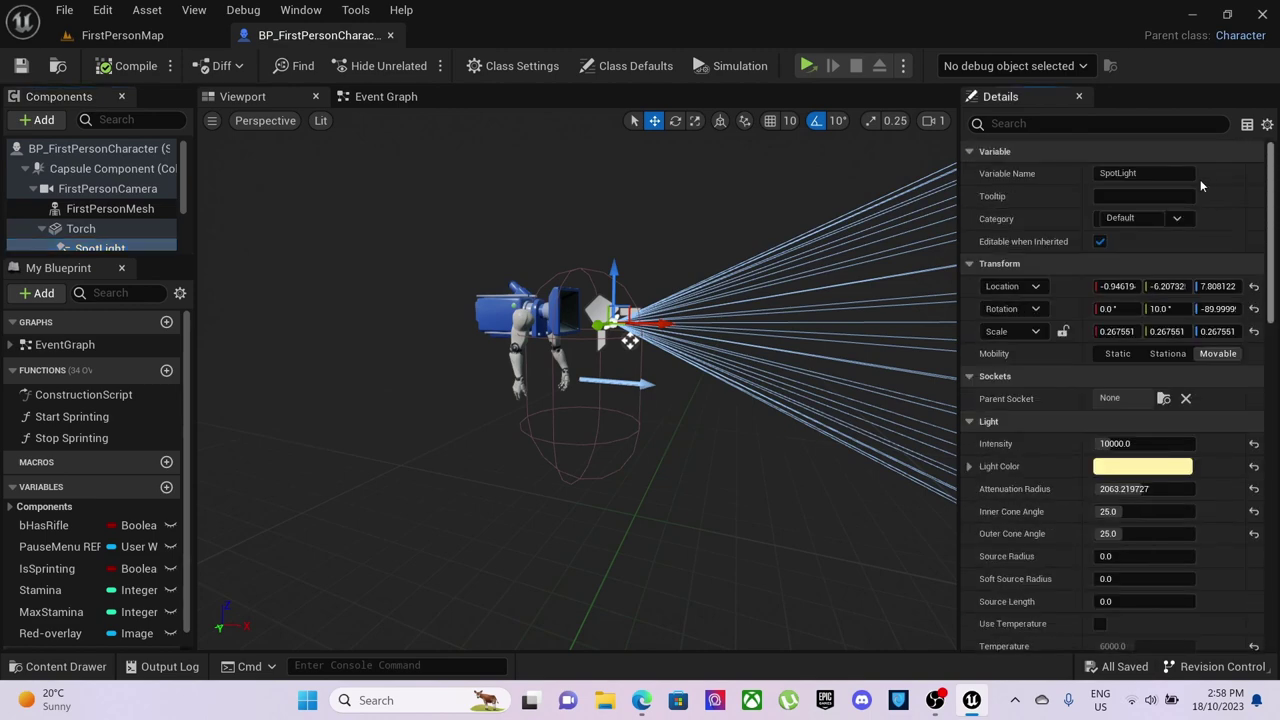
Frame the Flashlight group's Flip Flop and both Set Visibility nodes in the Event Graph
{"action": "left_click", "coordinate": [386, 96]}
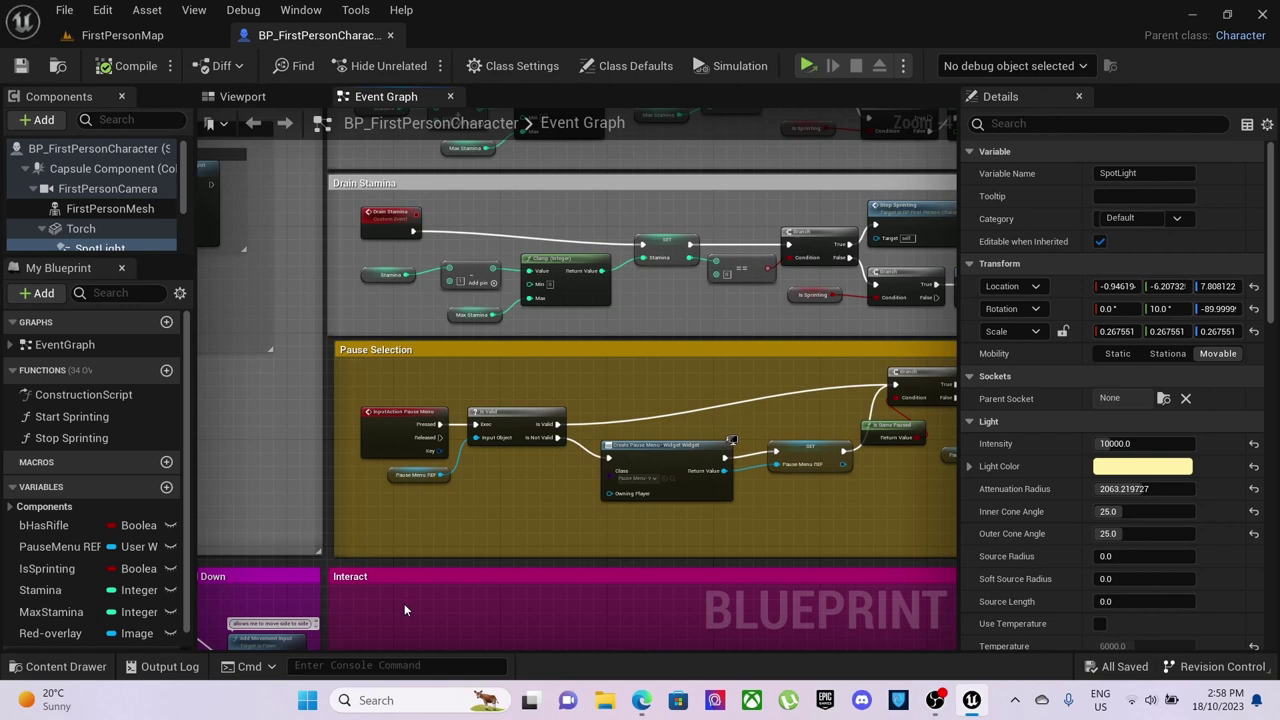
{"action": "right_click_drag", "start_coordinate": [497, 472], "coordinate": [621, 100]}
{"action": "scroll", "coordinate": [518, 274], "scroll_direction": "up", "scroll_amount": 6}
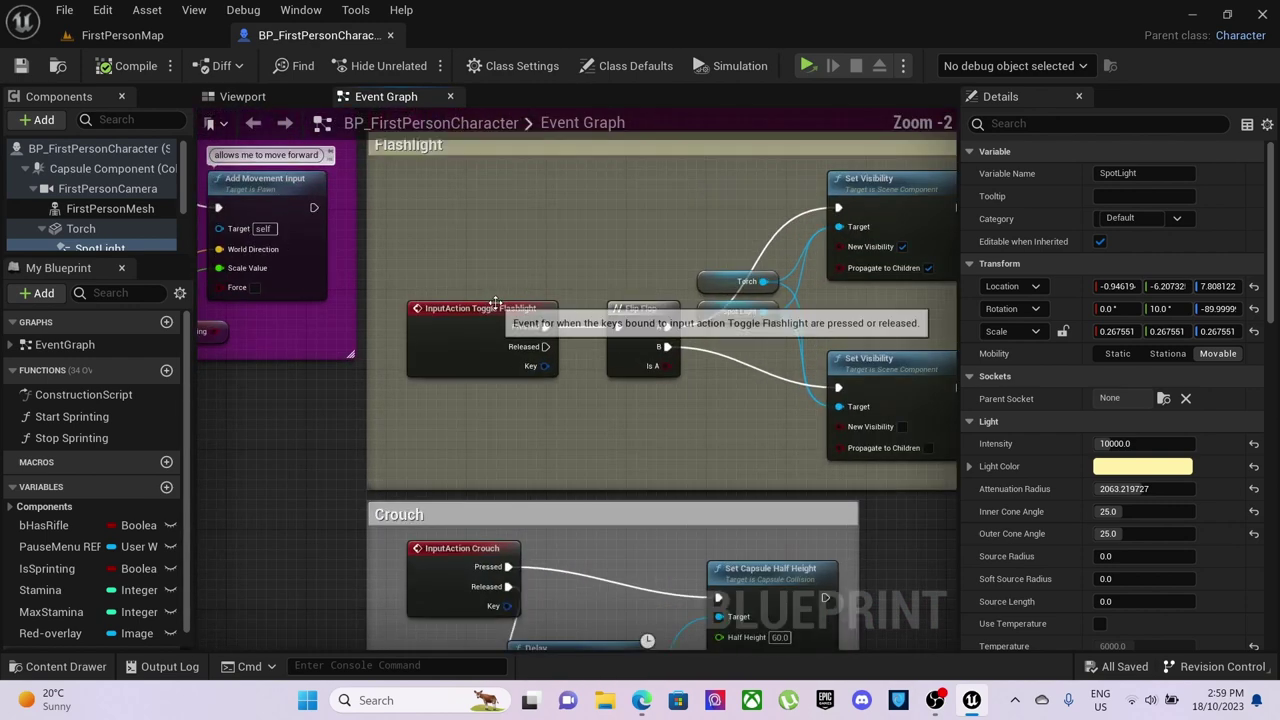
{"action": "right_click_drag", "start_coordinate": [518, 274], "coordinate": [409, 343]}
{"action": "scroll", "coordinate": [277, 457], "scroll_direction": "down", "scroll_amount": 1}
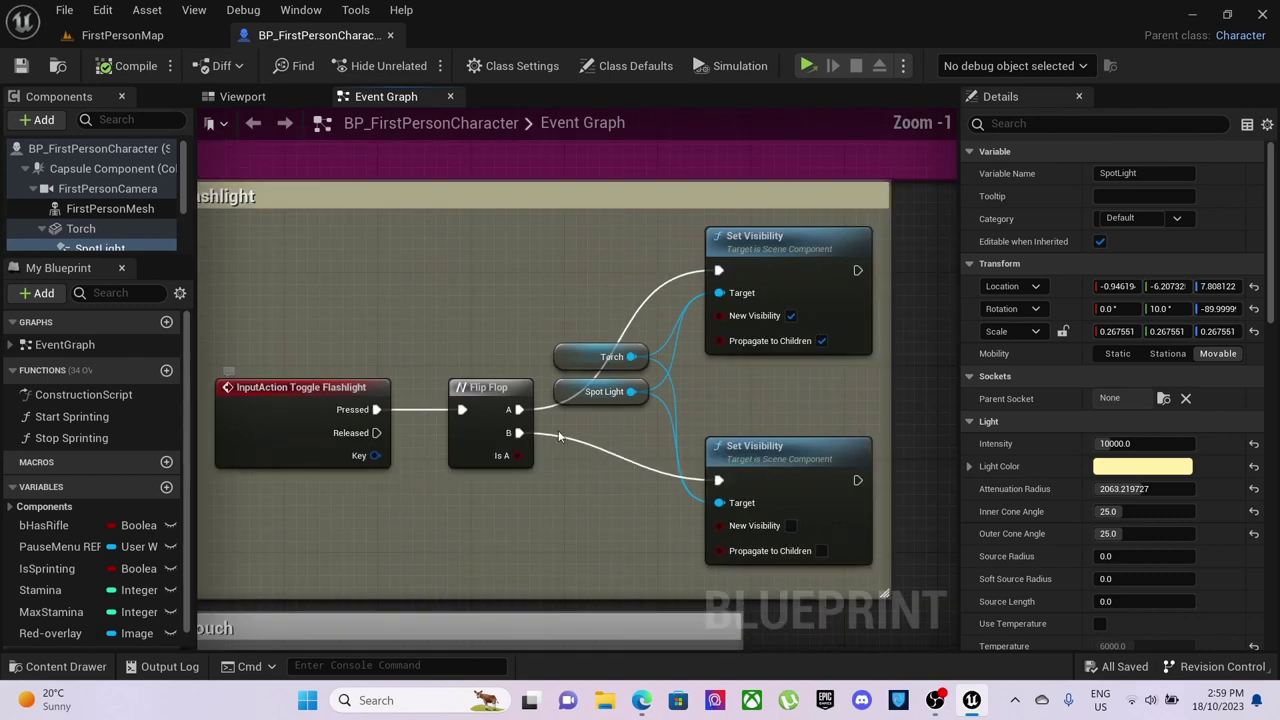
{"action": "right_click_drag", "start_coordinate": [573, 407], "coordinate": [485, 437]}
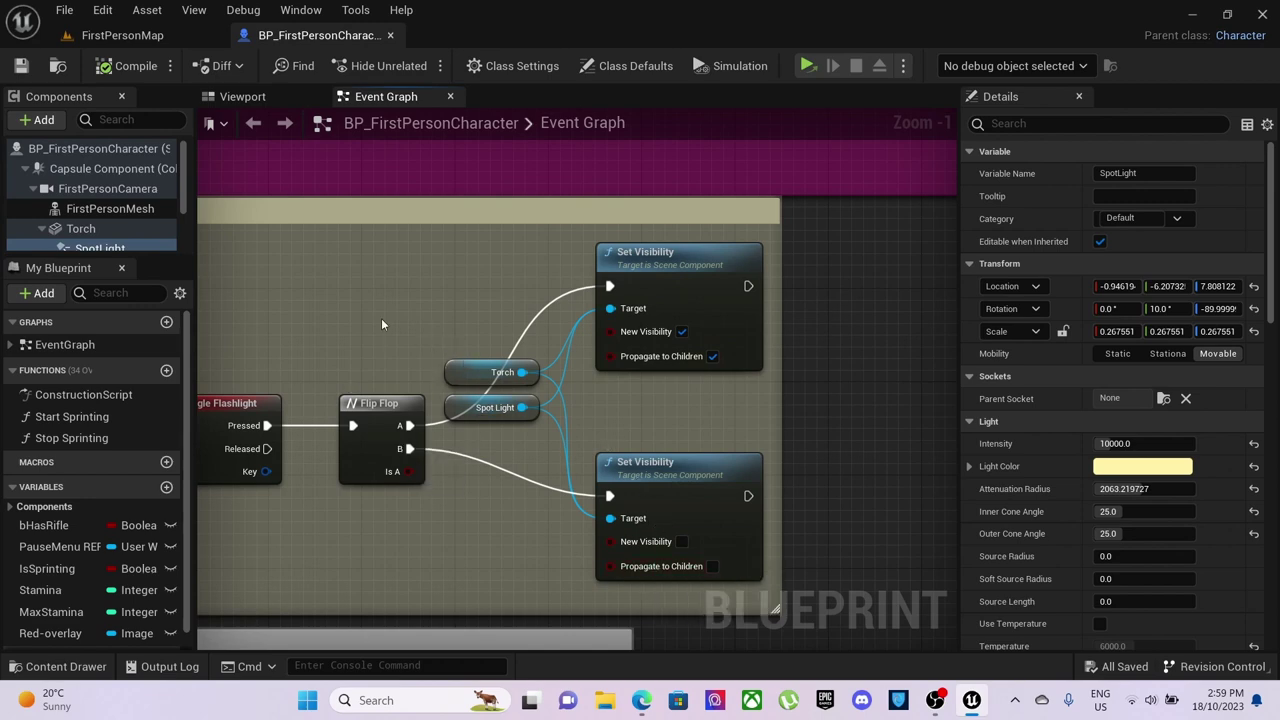
Open the AchievementsMenu widget from the FirstPerson/UI folder
{"action": "left_click", "coordinate": [118, 36]}
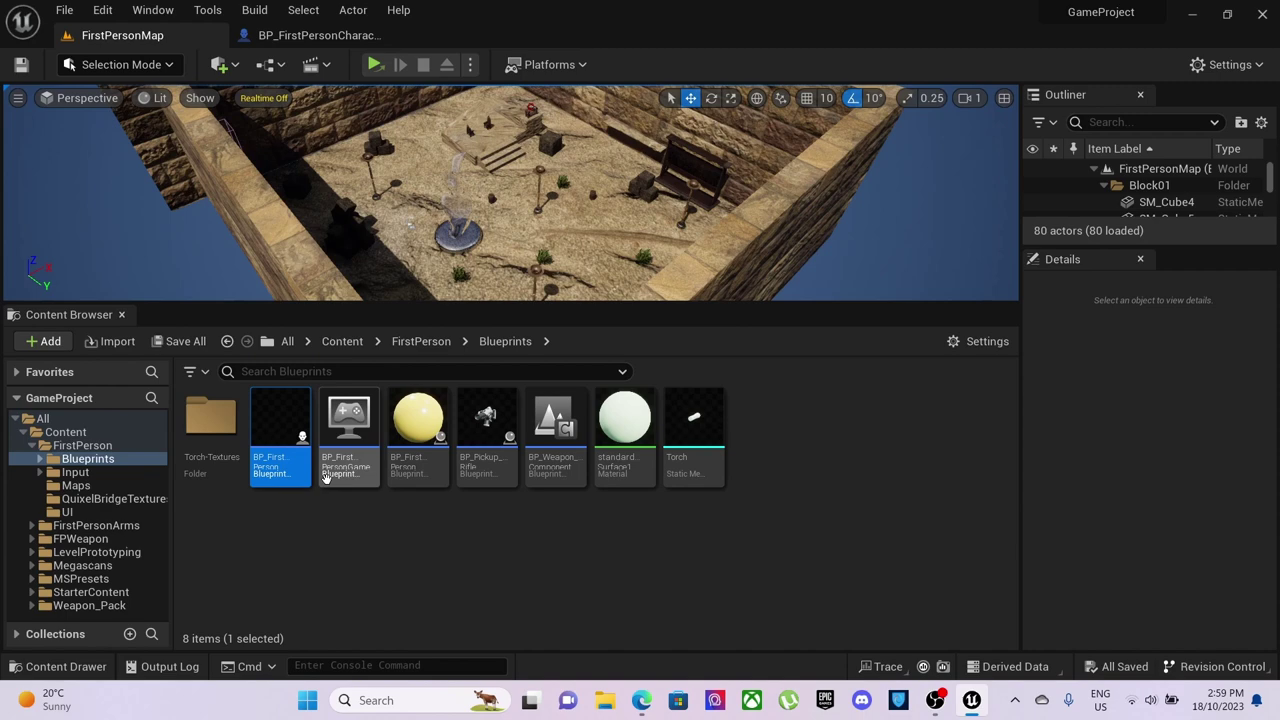
{"action": "left_click", "coordinate": [417, 343]}
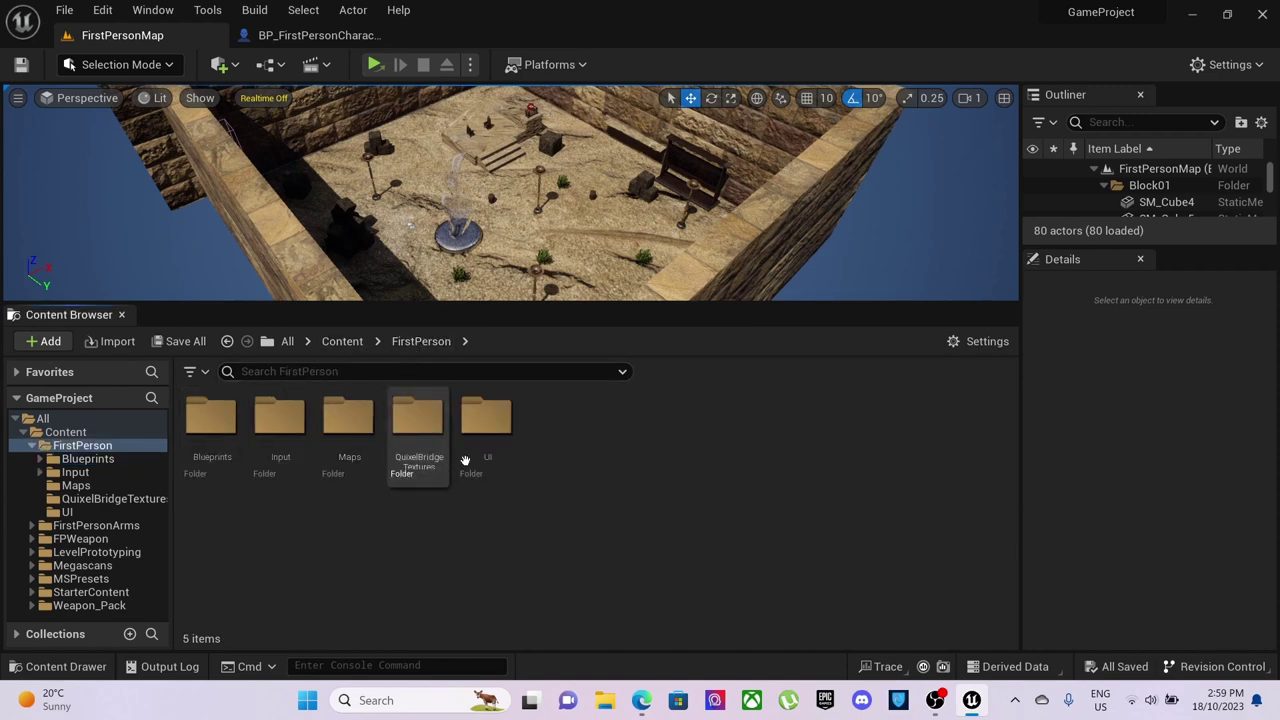
{"action": "double_click", "coordinate": [486, 418]}
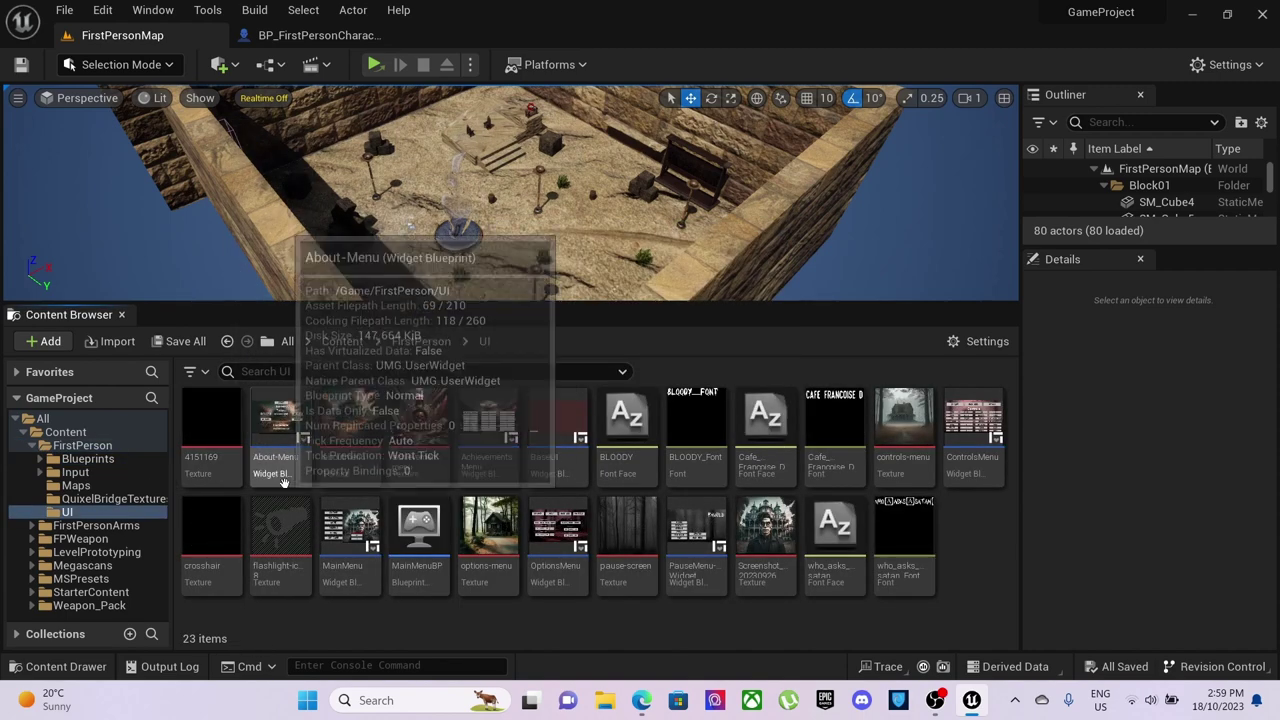
{"action": "double_click", "coordinate": [478, 455]}
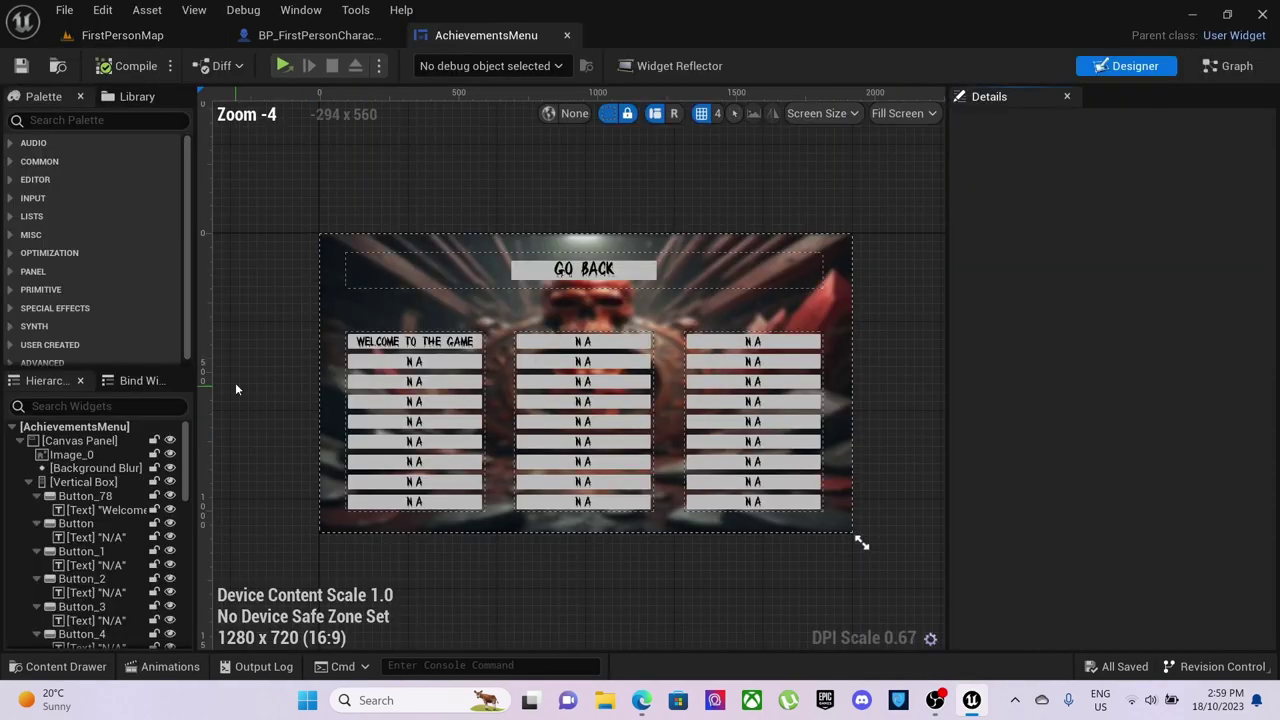
Check the AchievementsMenu's Back Button graph logic, then return to FirstPersonMap
{"action": "scroll", "coordinate": [497, 360], "scroll_direction": "up", "scroll_amount": 2}
{"action": "scroll", "coordinate": [562, 224], "scroll_direction": "down", "scroll_amount": 3}
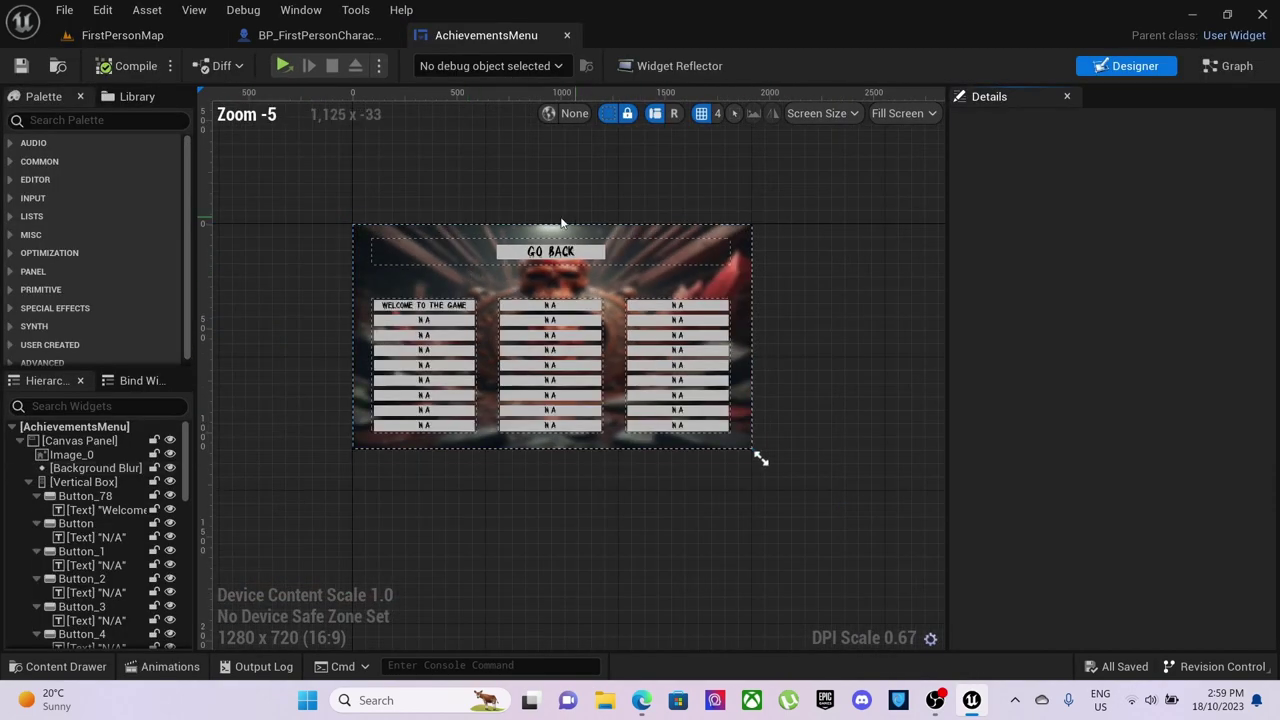
{"action": "scroll", "coordinate": [511, 358], "scroll_direction": "up", "scroll_amount": 3}
{"action": "scroll", "coordinate": [437, 318], "scroll_direction": "down", "scroll_amount": 2}
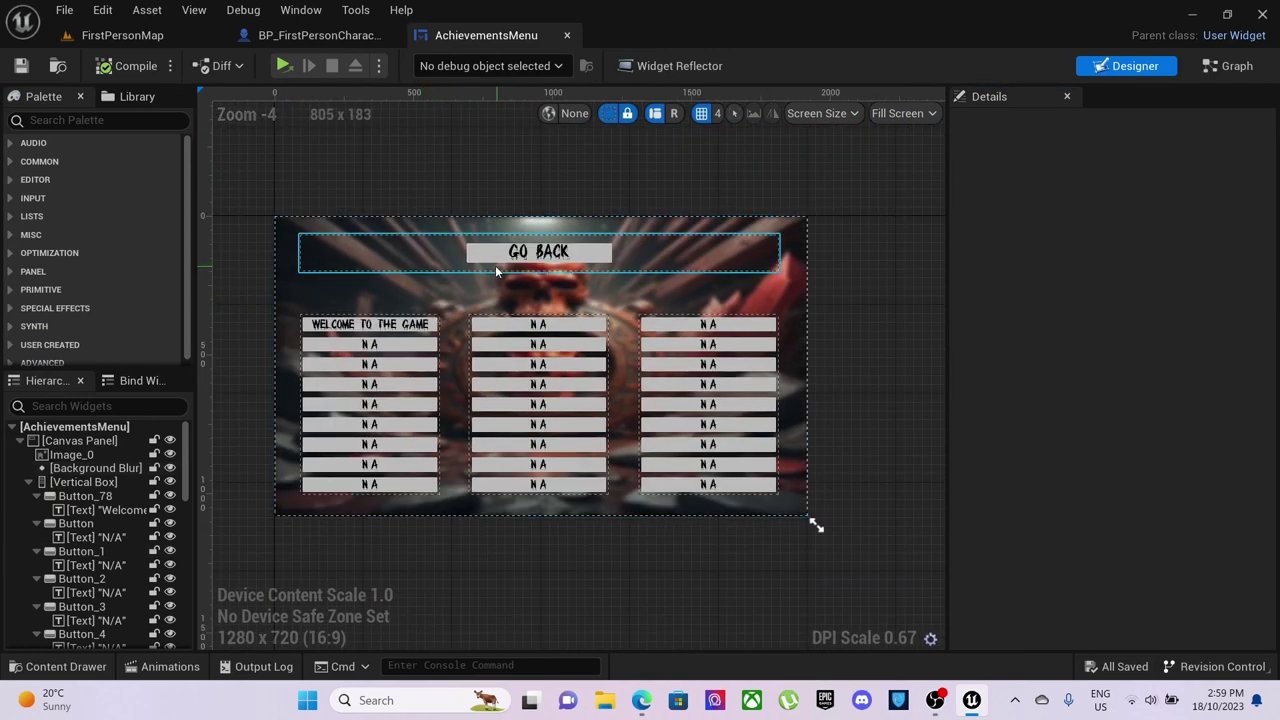
{"action": "left_click", "coordinate": [1236, 67]}
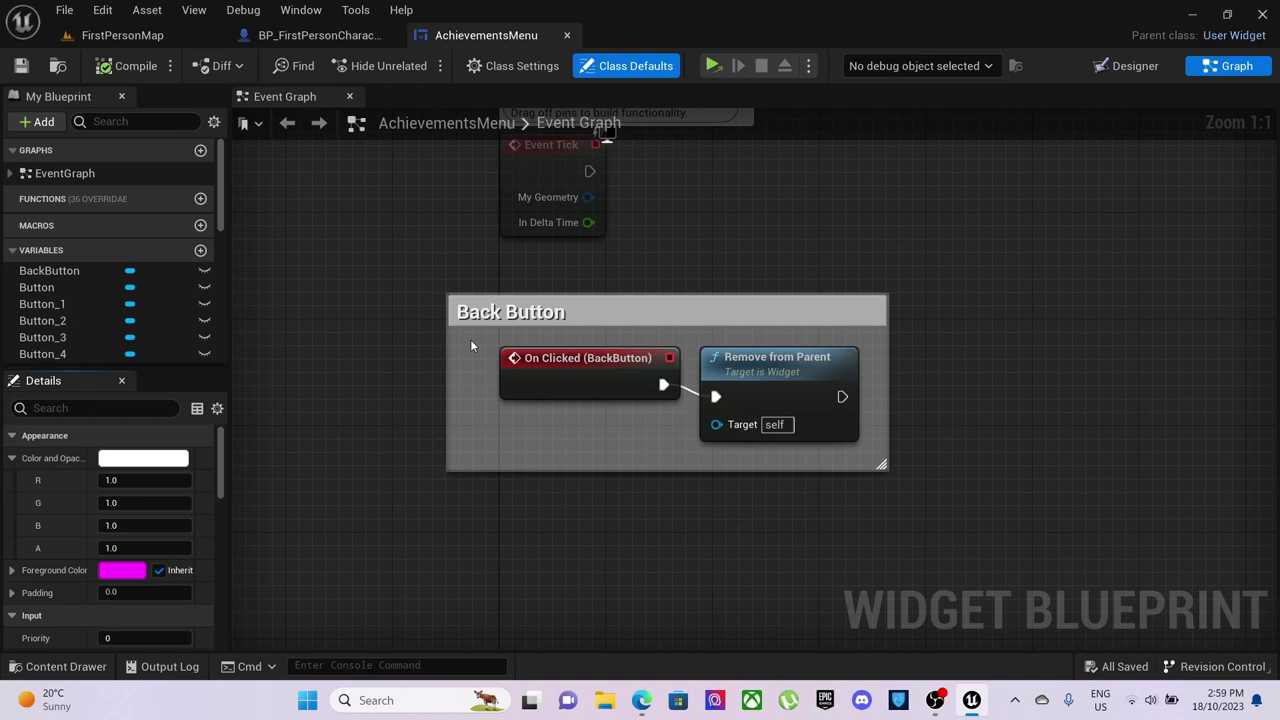
{"action": "left_click", "coordinate": [1110, 68]}
{"action": "left_click", "coordinate": [122, 35]}
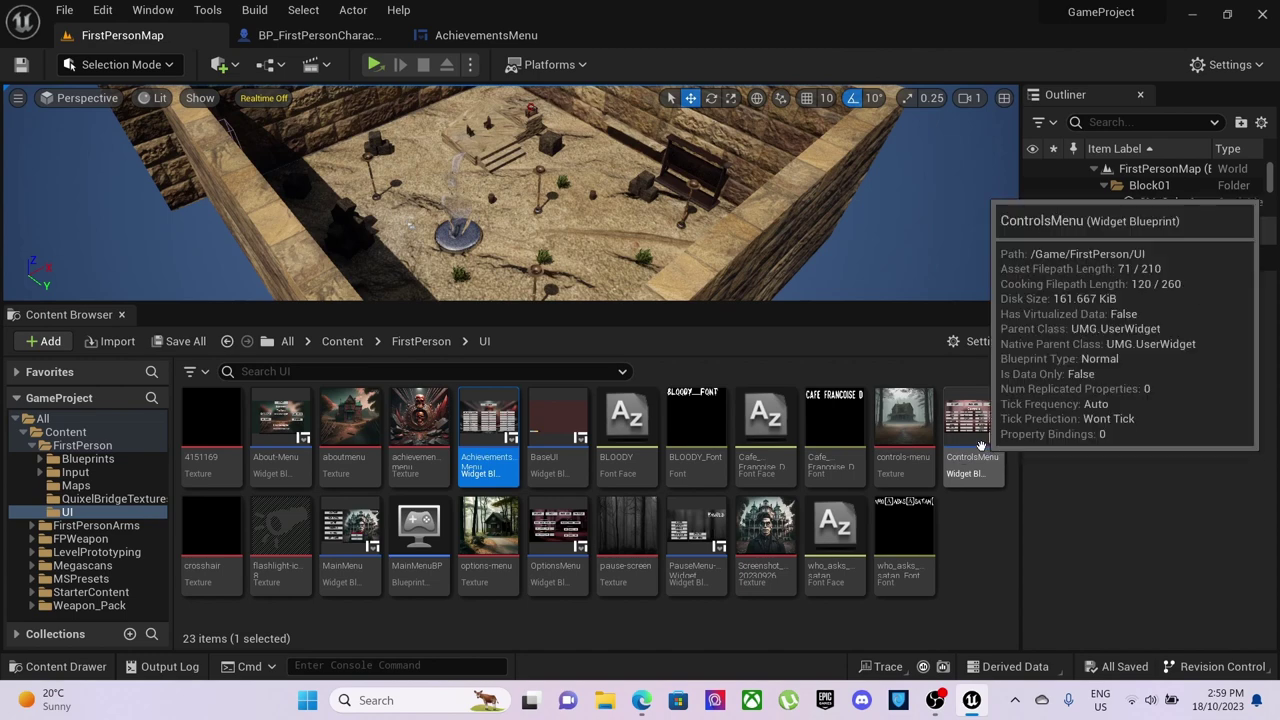
Open ControlsMenu to see Sprint, Crouch, Jump and other actions with their keys
{"action": "double_click", "coordinate": [978, 440]}
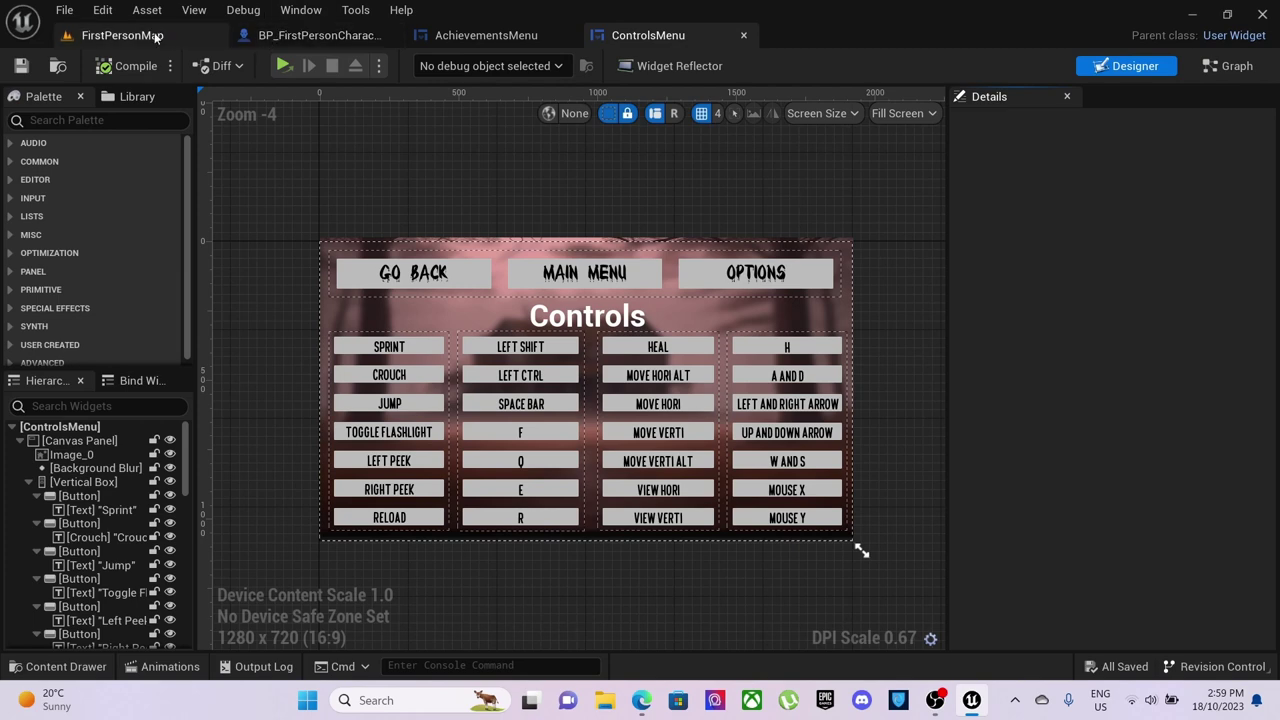
Open the MainMenu widget and select its Achievements button
{"action": "left_click", "coordinate": [110, 37]}
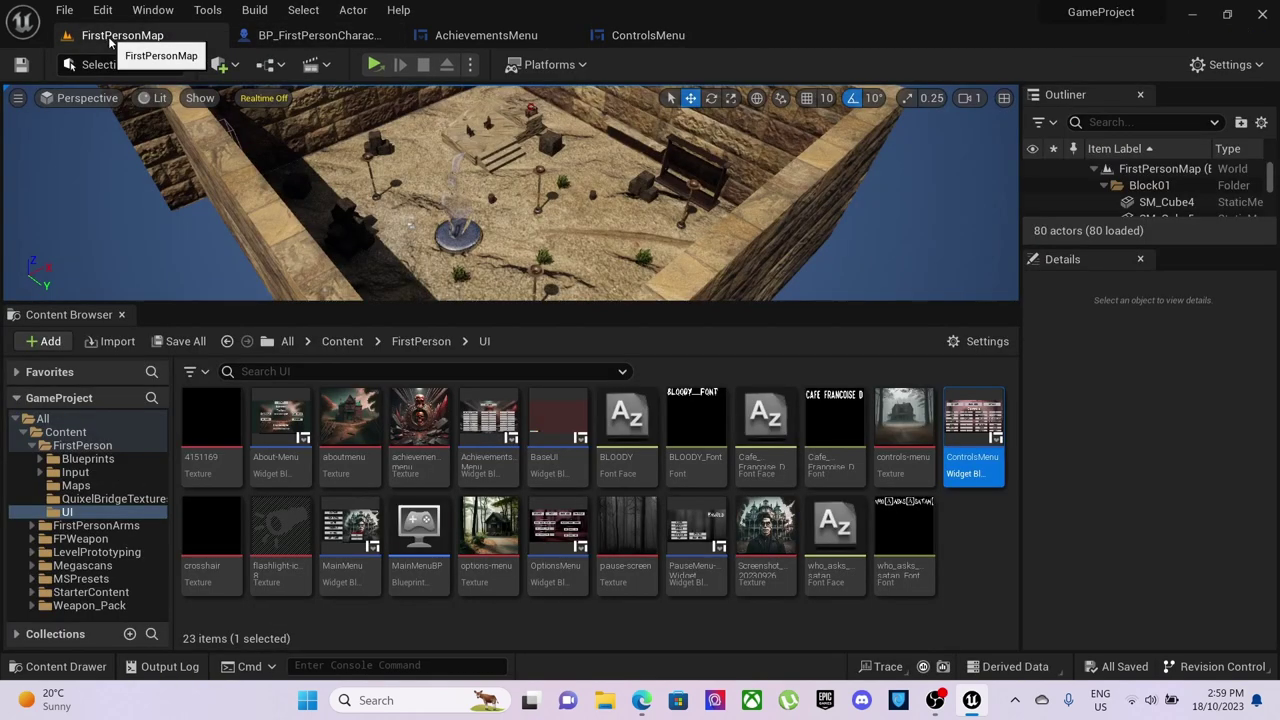
{"action": "double_click", "coordinate": [332, 556]}
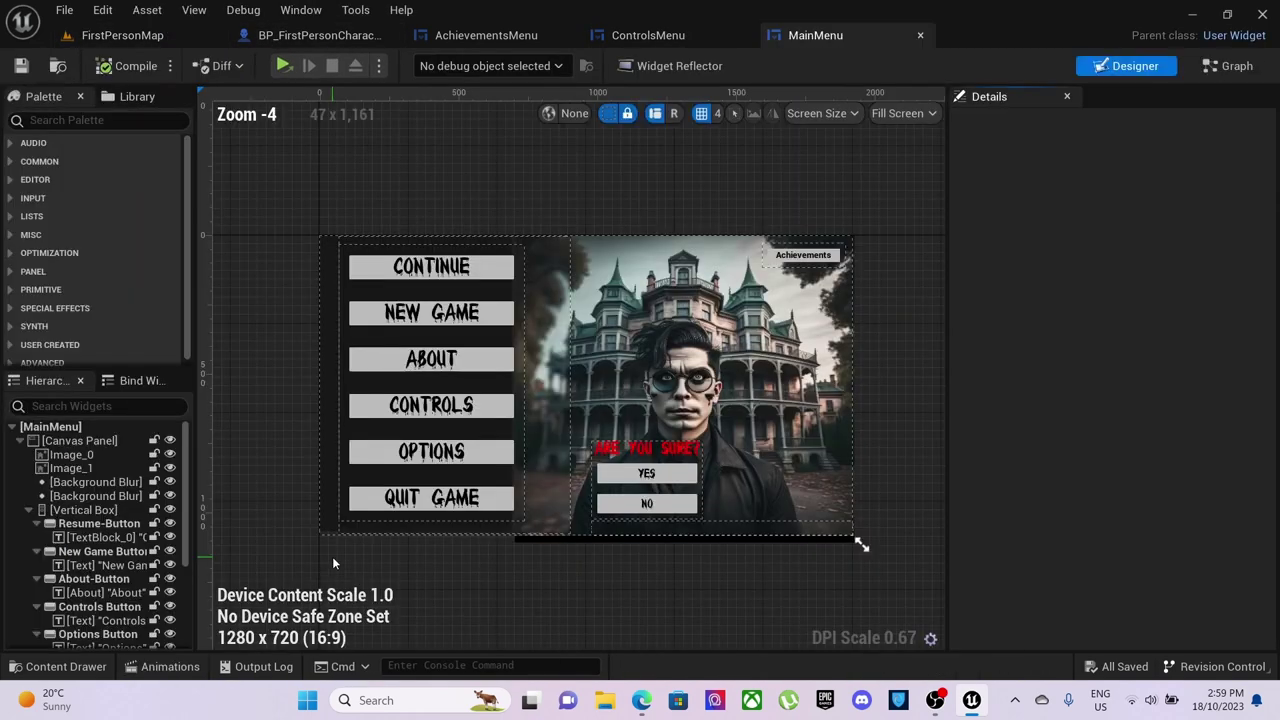
{"action": "left_click", "coordinate": [839, 257]}
Inspect MainMenu's Controls, About and Achievements button logic, then return to FirstPersonMap
{"action": "left_click", "coordinate": [1222, 68]}
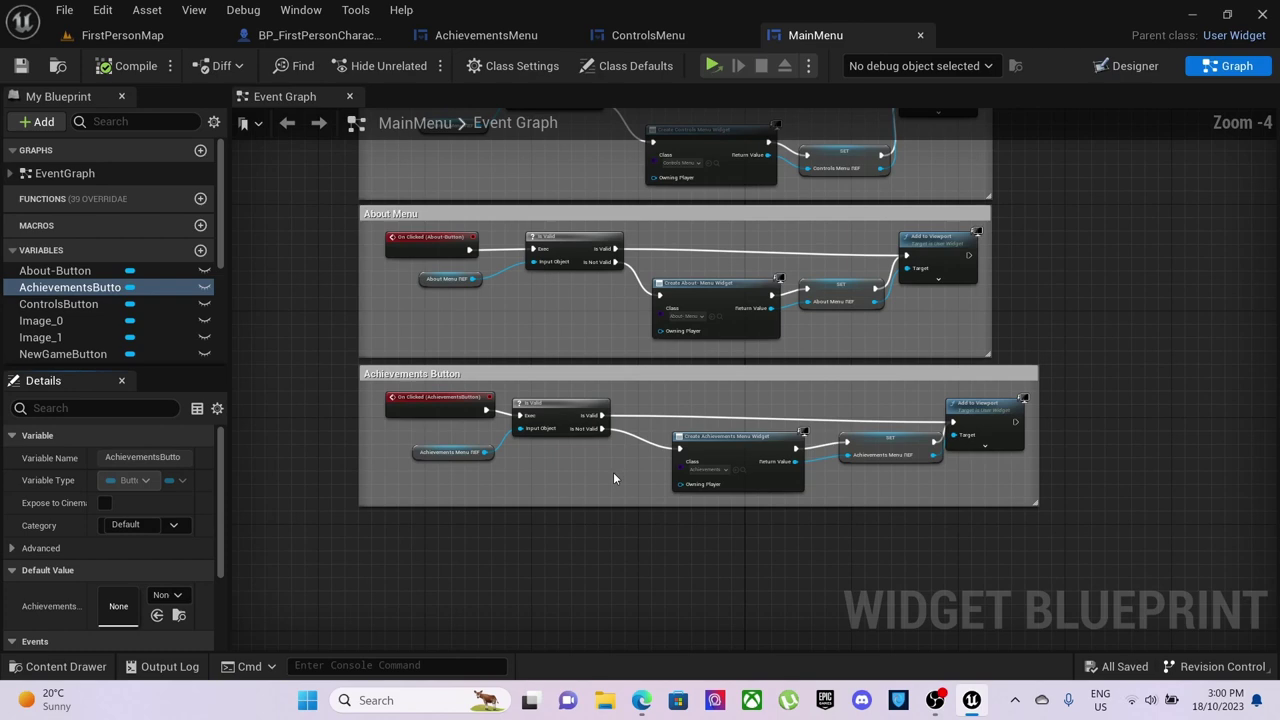
{"action": "right_click_drag", "start_coordinate": [518, 304], "coordinate": [479, 511]}
{"action": "scroll", "coordinate": [449, 369], "scroll_direction": "up", "scroll_amount": 1}
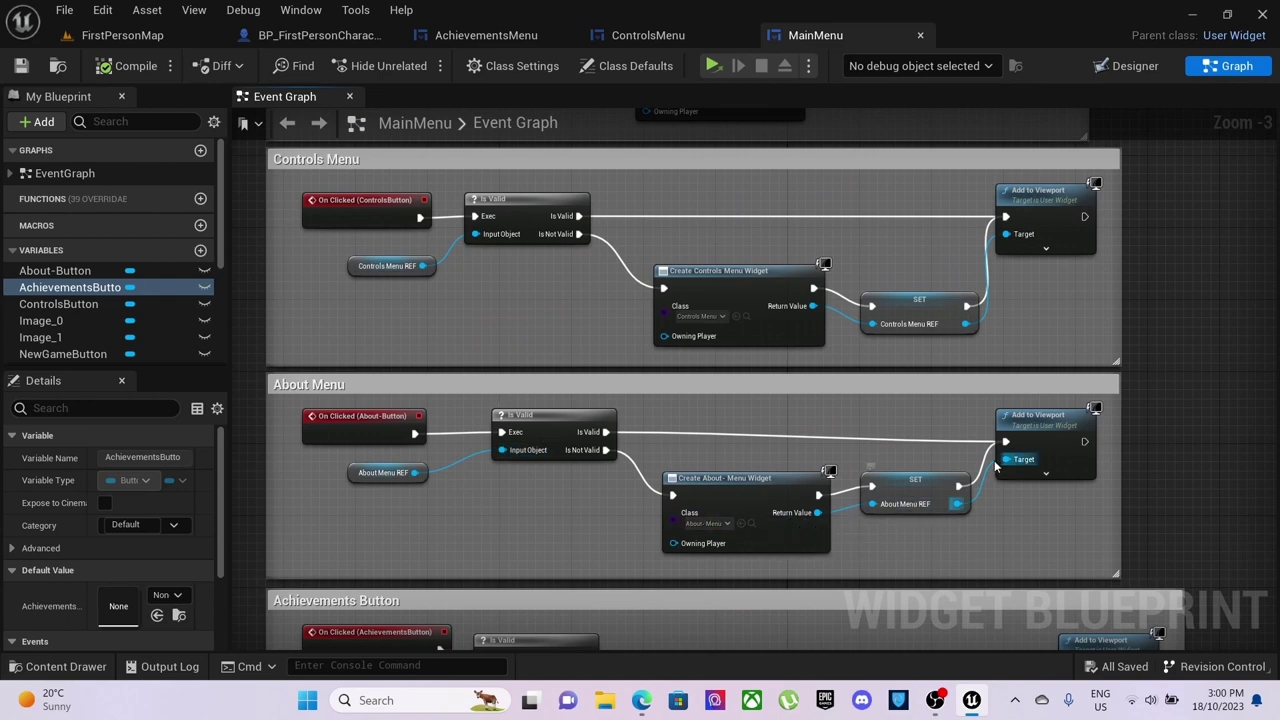
{"action": "scroll", "coordinate": [470, 515], "scroll_direction": "down", "scroll_amount": 1}
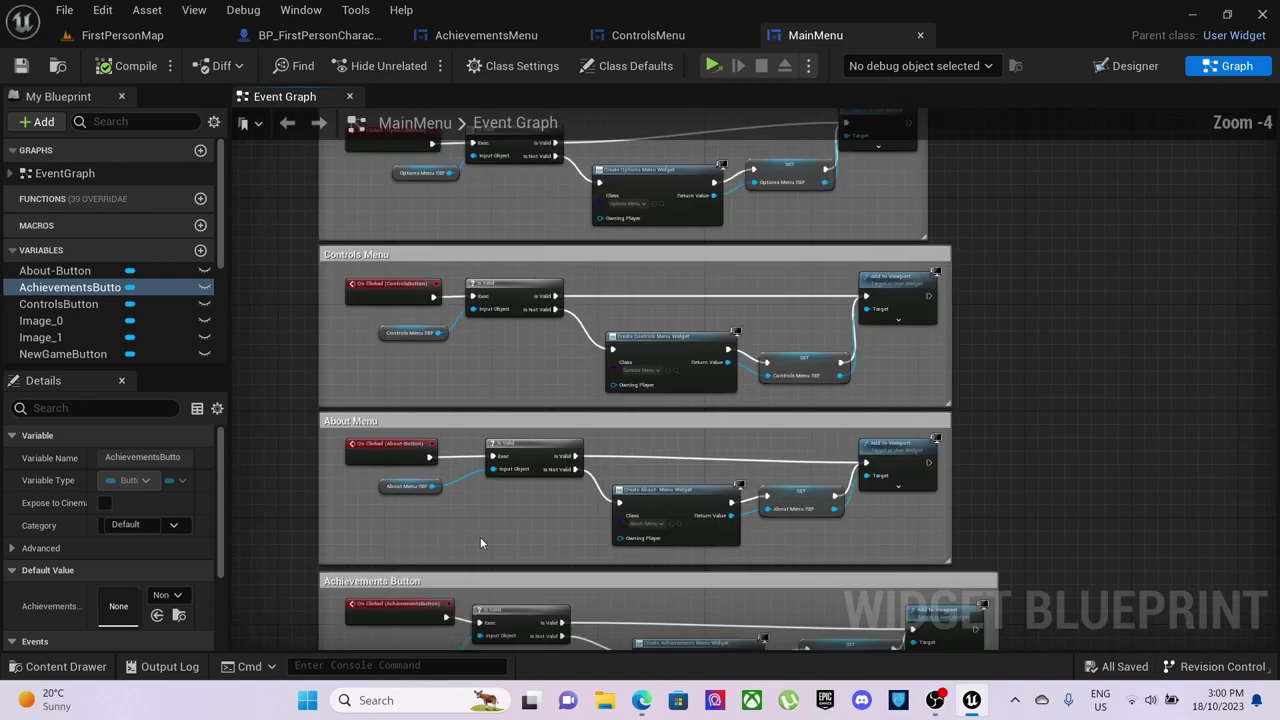
{"action": "right_click_drag", "start_coordinate": [480, 537], "coordinate": [495, 328]}
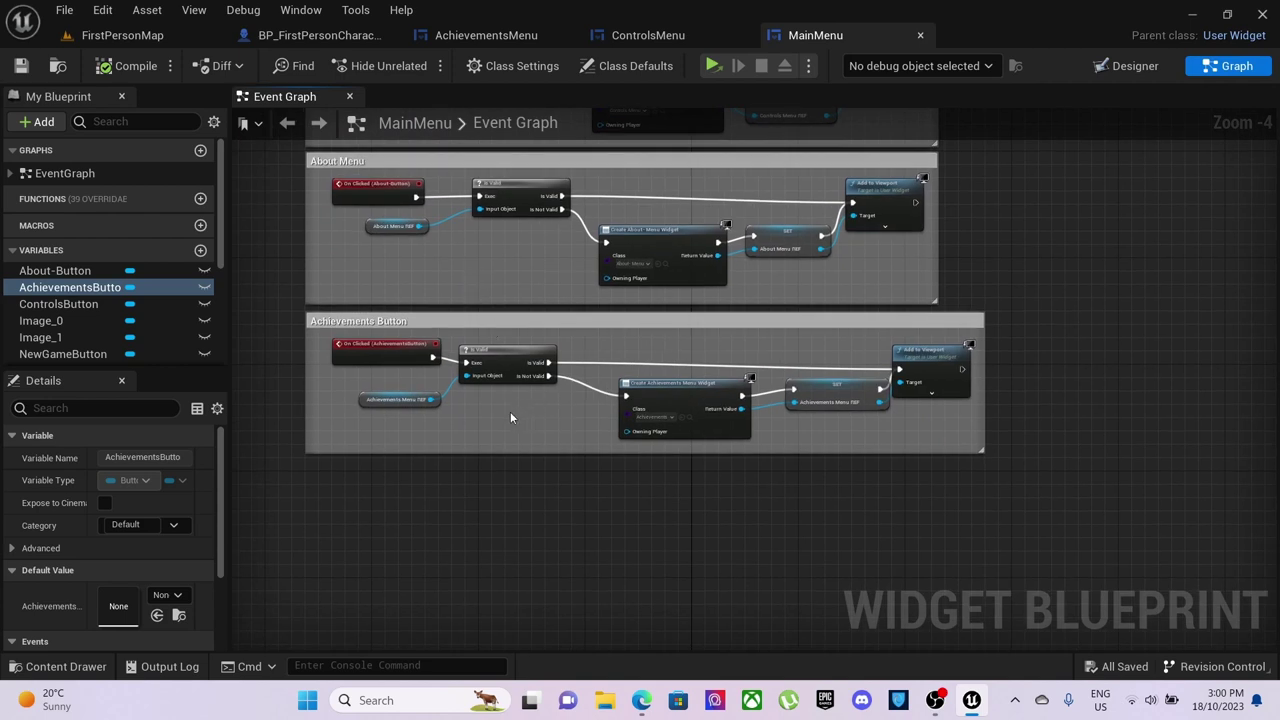
{"action": "scroll", "coordinate": [380, 361], "scroll_direction": "up", "scroll_amount": 1}
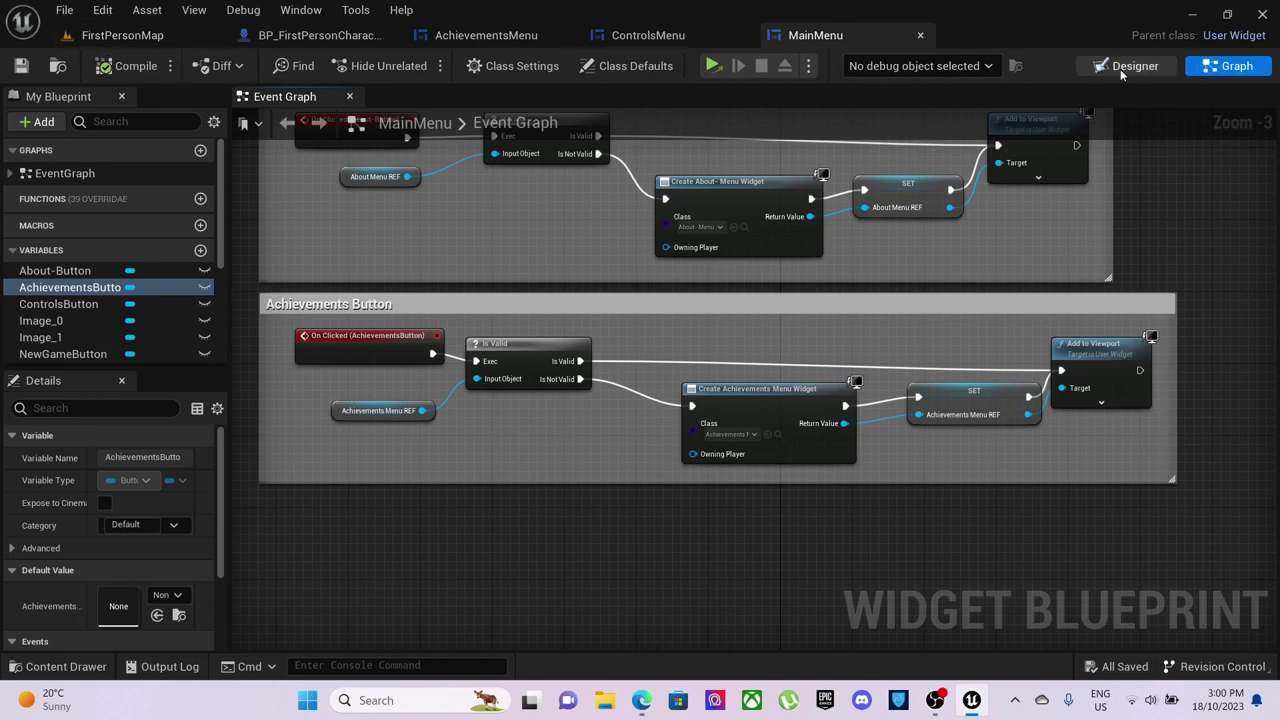
{"action": "left_click", "coordinate": [1120, 69]}
{"action": "left_click", "coordinate": [123, 38]}
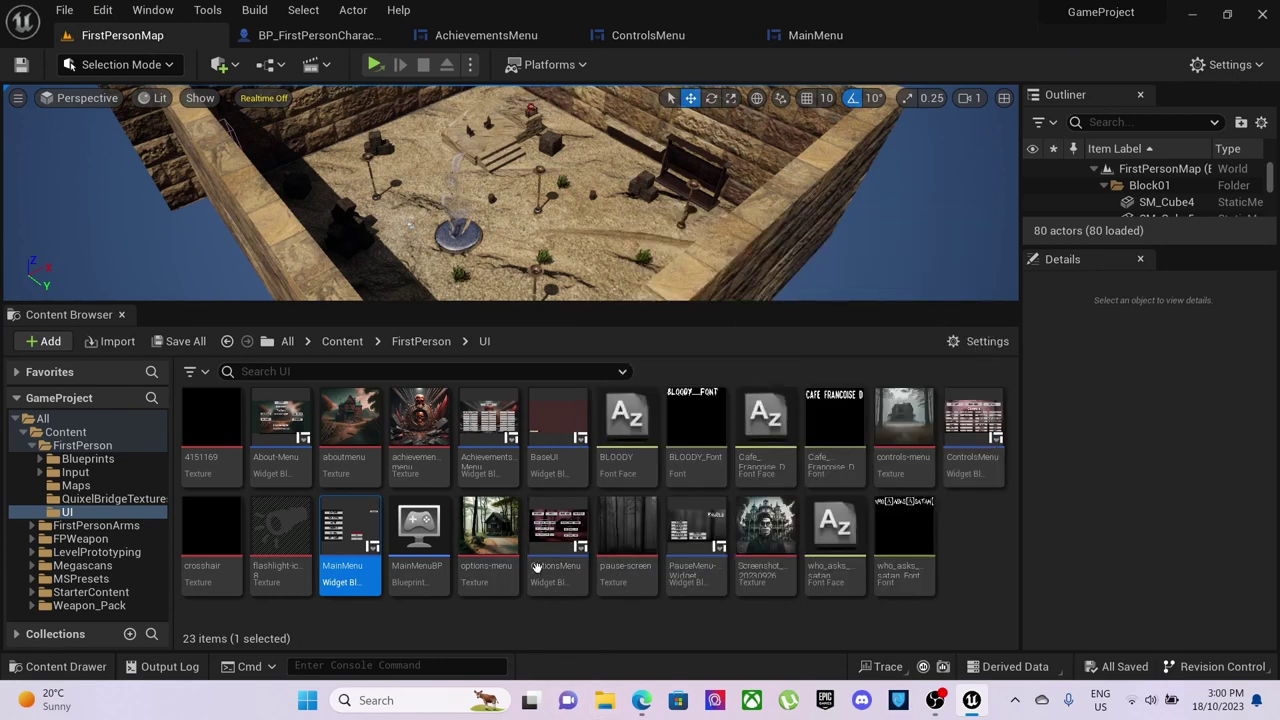
Open OptionsMenu's graph and frame its View Distance and Anti-Aliasing console-command blocks
{"action": "double_click", "coordinate": [555, 540]}
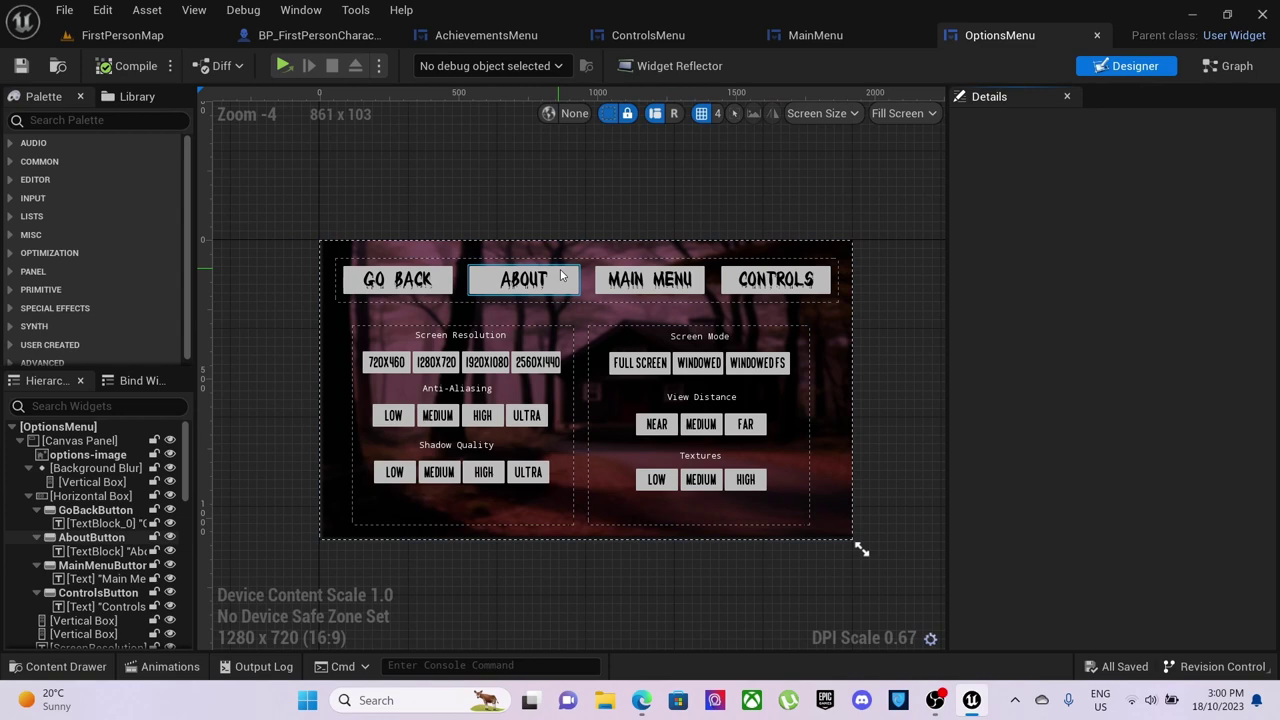
{"action": "left_click", "coordinate": [1223, 73]}
{"action": "scroll", "coordinate": [811, 446], "scroll_direction": "down", "scroll_amount": 3}
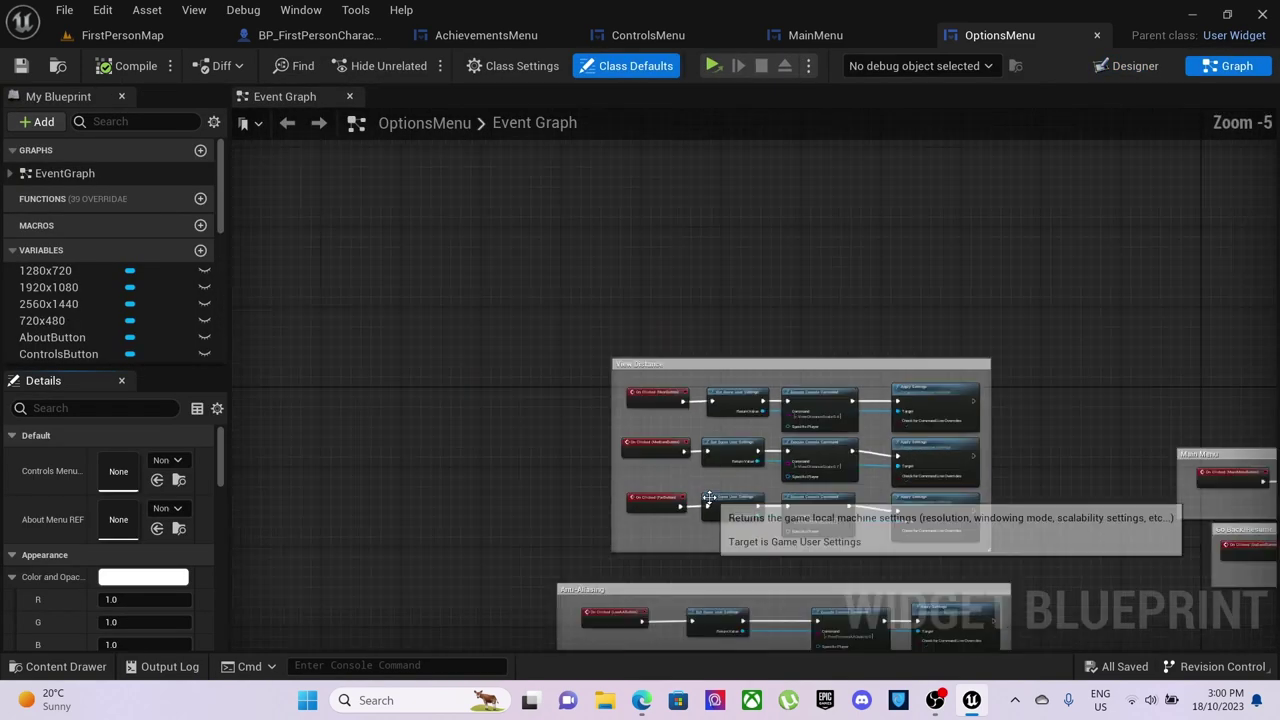
{"action": "right_click_drag", "start_coordinate": [743, 551], "coordinate": [542, 436]}
{"action": "scroll", "coordinate": [542, 436], "scroll_direction": "up", "scroll_amount": 3}
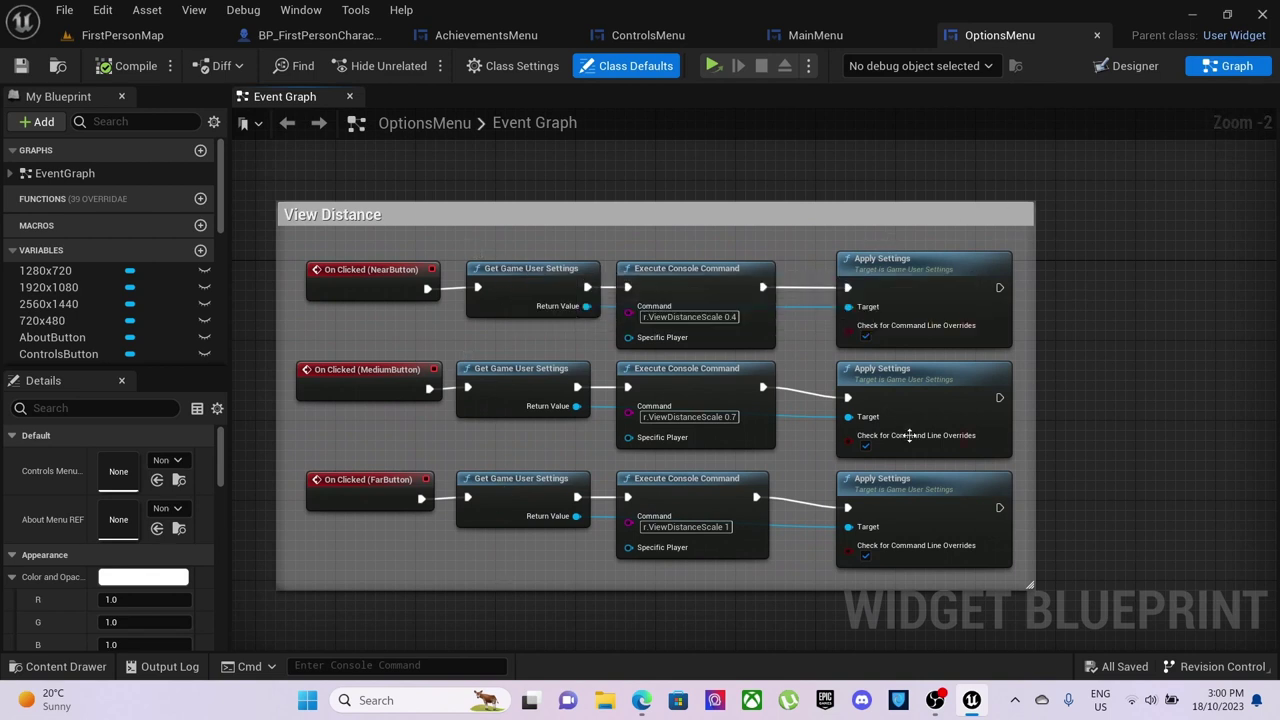
{"action": "scroll", "coordinate": [808, 580], "scroll_direction": "down", "scroll_amount": 3}
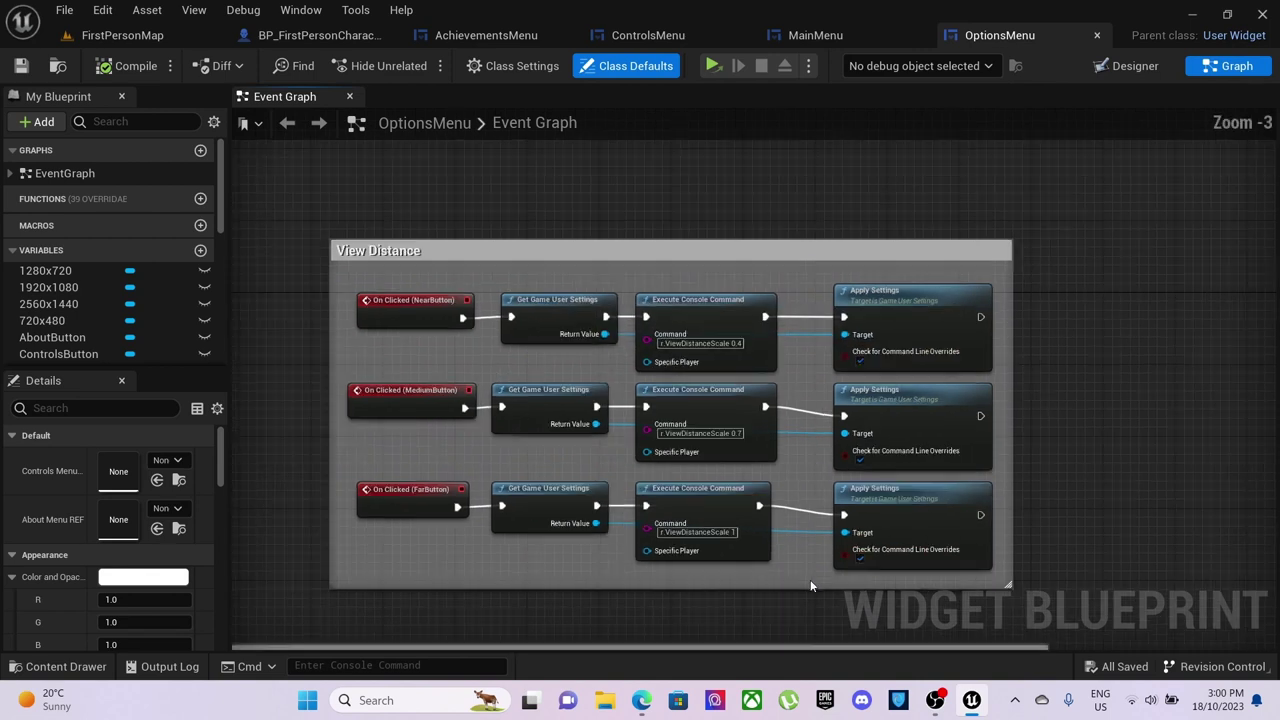
{"action": "right_click_drag", "start_coordinate": [752, 526], "coordinate": [686, 223]}
{"action": "scroll", "coordinate": [590, 385], "scroll_direction": "up", "scroll_amount": 2}
{"action": "right_click_drag", "start_coordinate": [648, 421], "coordinate": [658, 421]}
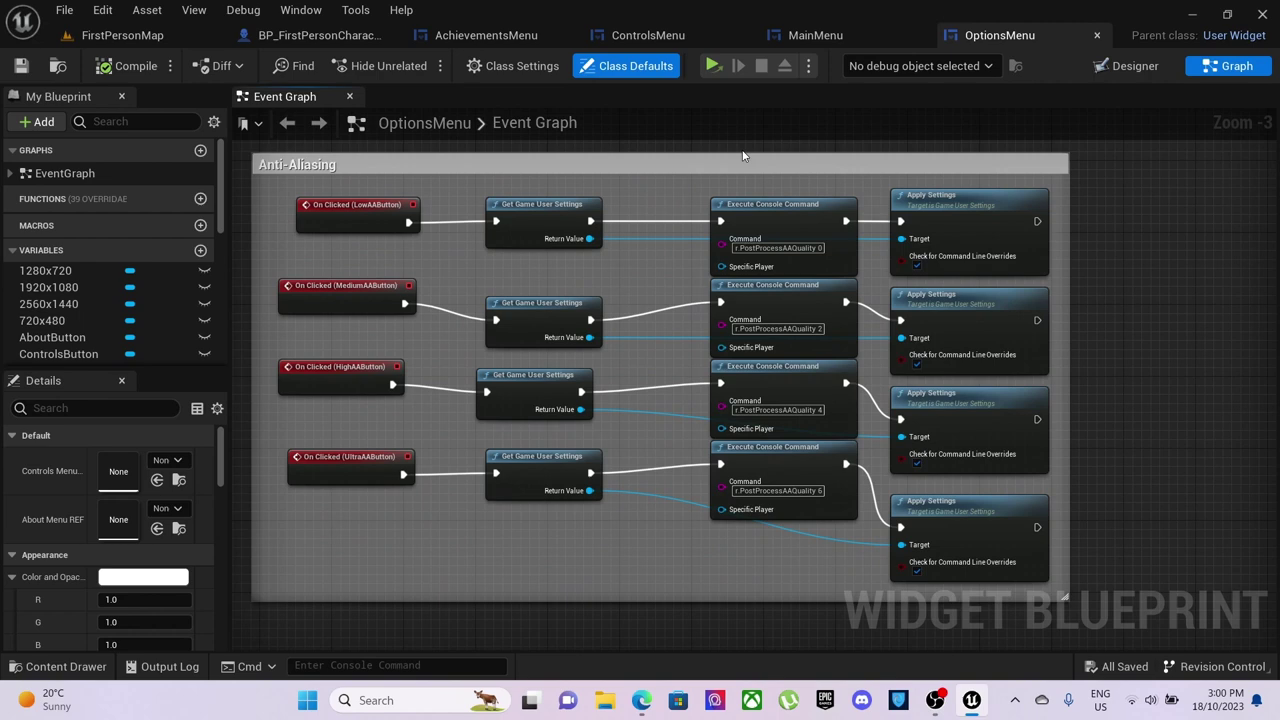
Centre the OptionsMenu graph on its Texture Settings block
{"action": "scroll", "coordinate": [956, 591], "scroll_direction": "down", "scroll_amount": 4}
{"action": "right_click_drag", "start_coordinate": [914, 529], "coordinate": [503, 269]}
{"action": "scroll", "coordinate": [668, 436], "scroll_direction": "up", "scroll_amount": 2}
{"action": "scroll", "coordinate": [668, 436], "scroll_direction": "up", "scroll_amount": 2}
{"action": "right_click_drag", "start_coordinate": [472, 370], "coordinate": [622, 412]}
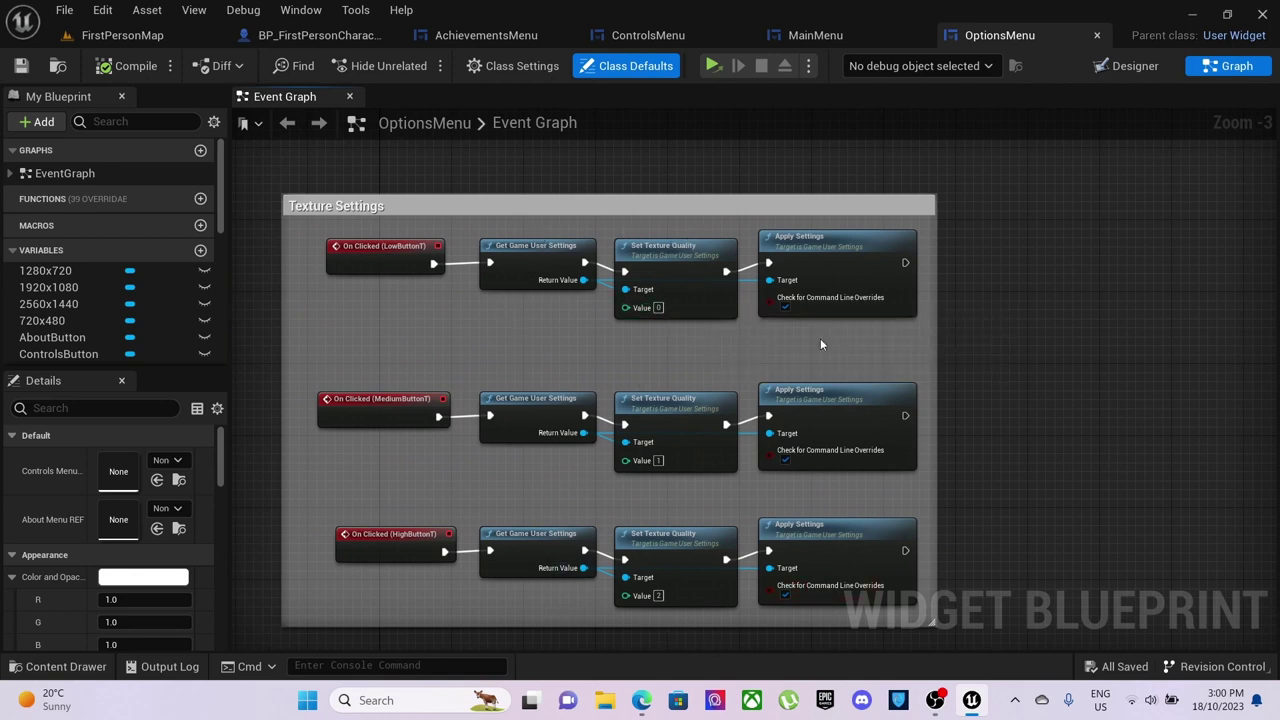
Survey the Window Mode, Shadow Quality and About Menu blocks, then return to FirstPersonMap
{"action": "scroll", "coordinate": [925, 481], "scroll_direction": "down", "scroll_amount": 2}
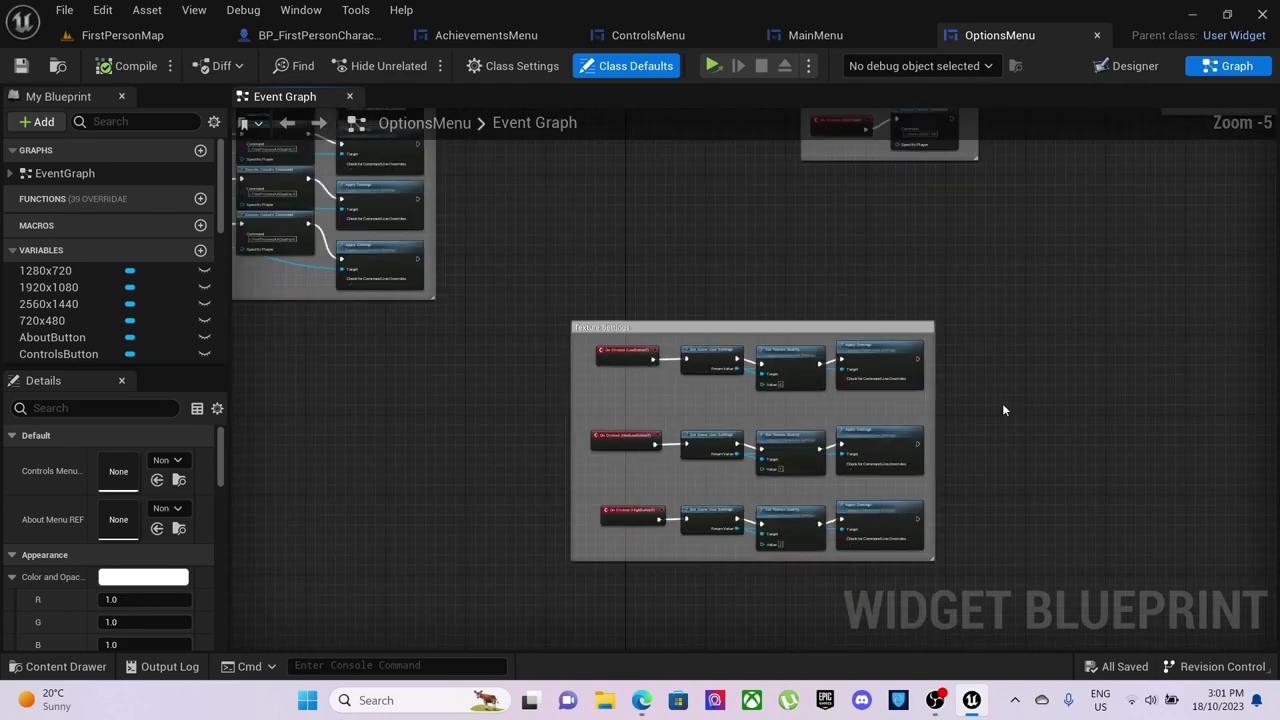
{"action": "scroll", "coordinate": [1004, 410], "scroll_direction": "down", "scroll_amount": 2}
{"action": "right_click_drag", "start_coordinate": [1123, 317], "coordinate": [683, 437]}
{"action": "scroll", "coordinate": [683, 437], "scroll_direction": "up", "scroll_amount": 2}
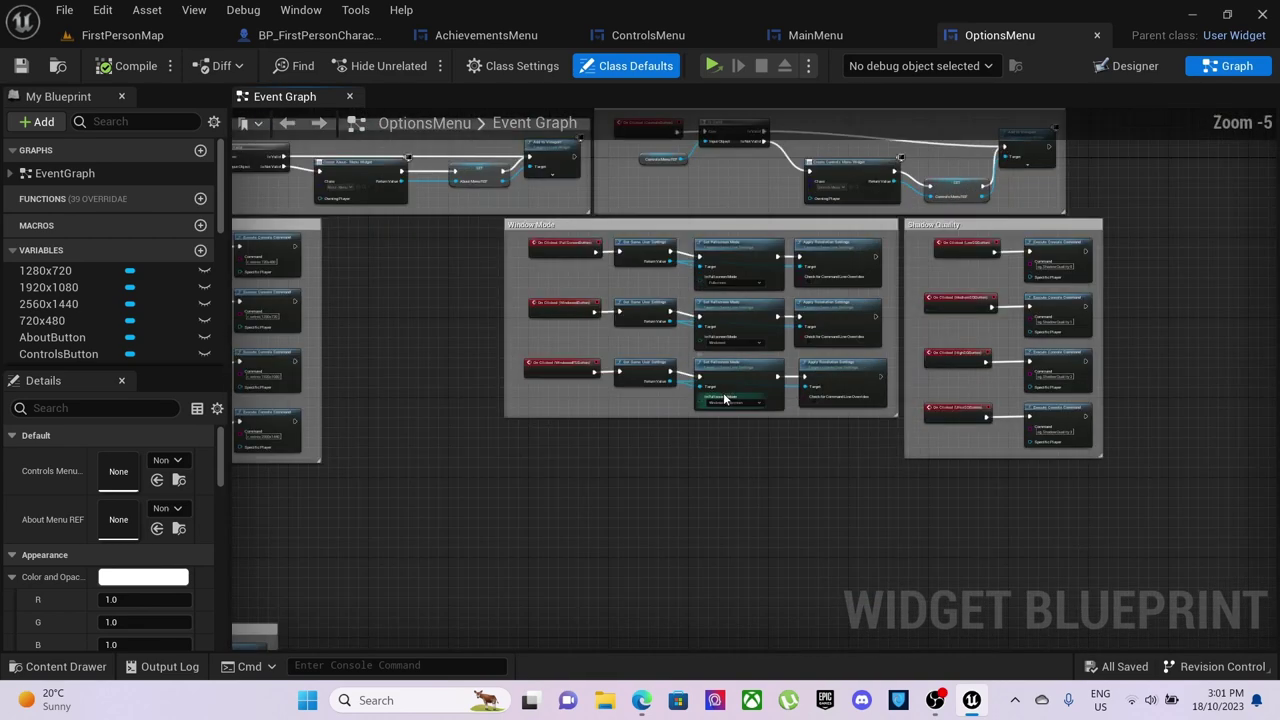
{"action": "scroll", "coordinate": [725, 398], "scroll_direction": "up", "scroll_amount": 1}
{"action": "right_click_drag", "start_coordinate": [606, 449], "coordinate": [1143, 624]}
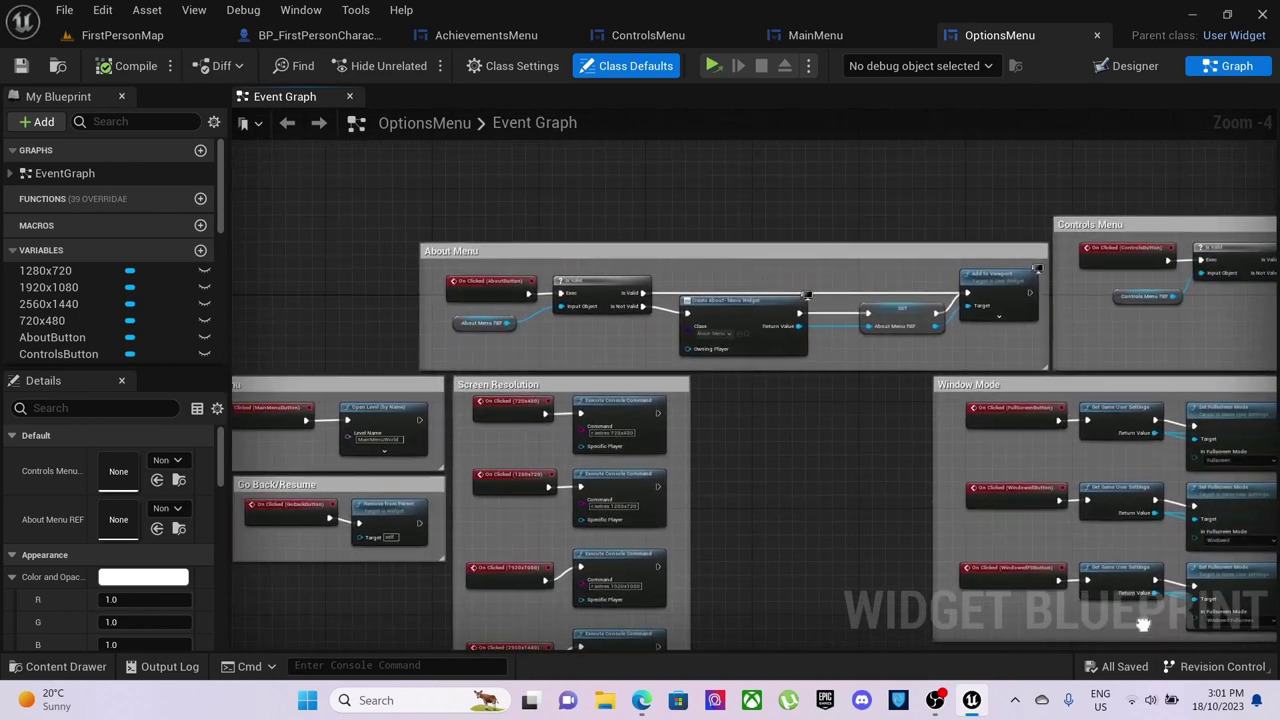
{"action": "scroll", "coordinate": [800, 380], "scroll_direction": "up", "scroll_amount": 2}
{"action": "right_click_drag", "start_coordinate": [529, 310], "coordinate": [549, 344]}
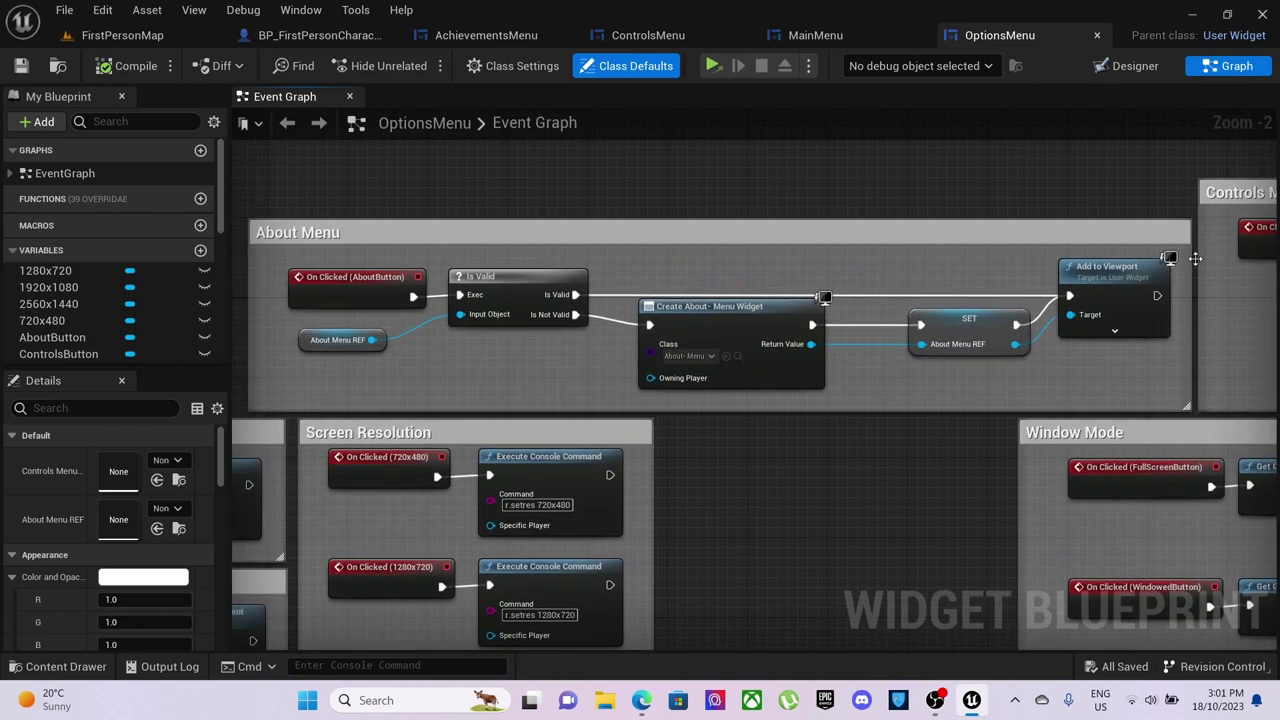
{"action": "left_click", "coordinate": [122, 36]}
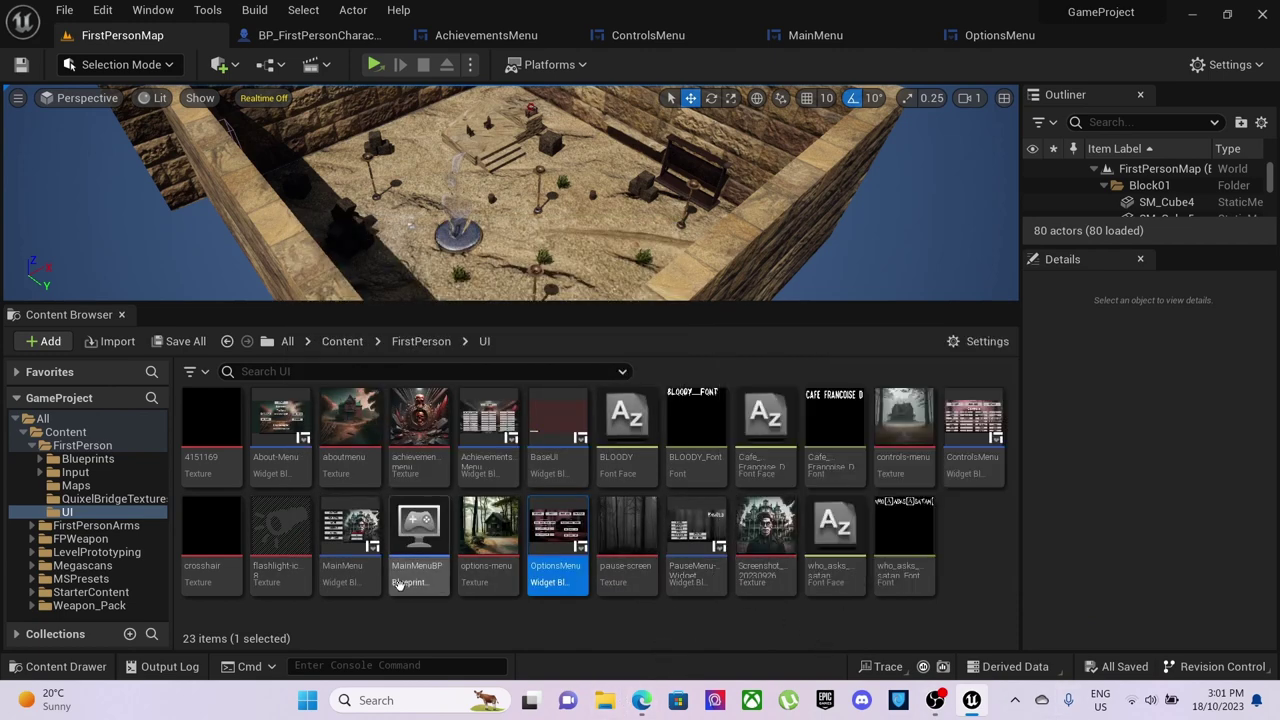
Open BaseUI, zoom over its red overlay, two progress bars and flashlight icon, then return
{"action": "double_click", "coordinate": [557, 425]}
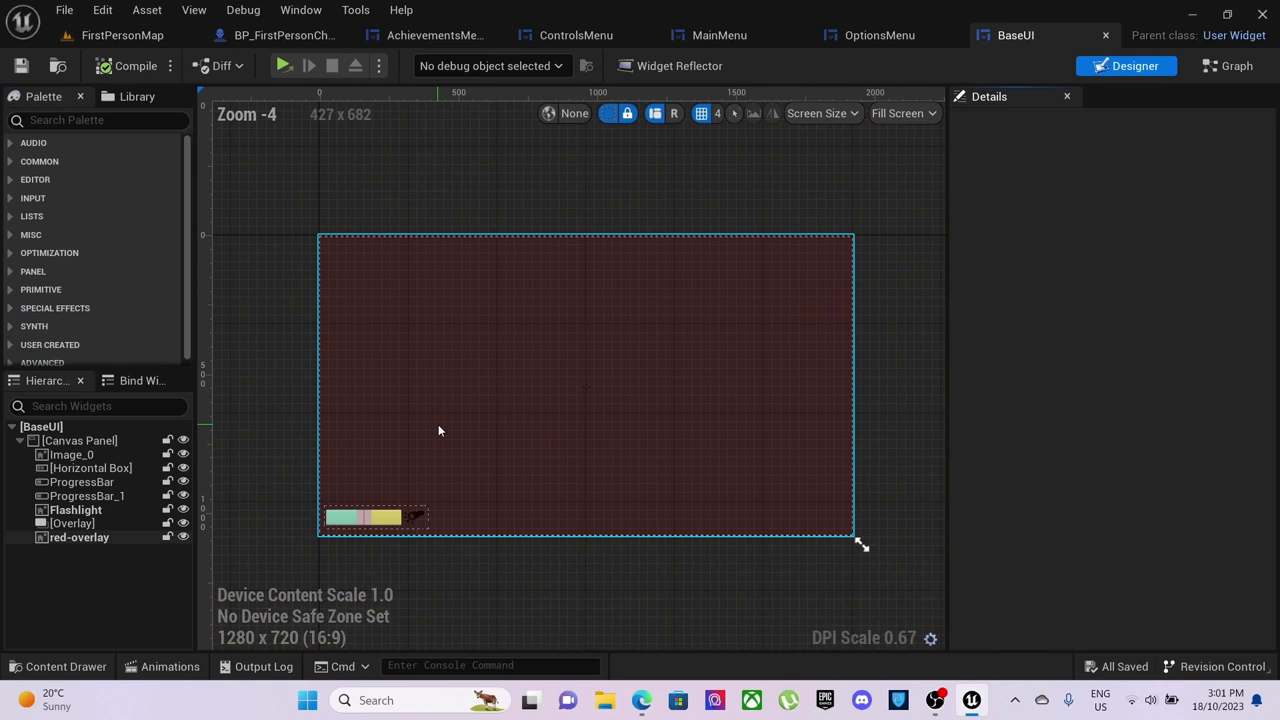
{"action": "scroll", "coordinate": [440, 431], "scroll_direction": "up", "scroll_amount": 10}
{"action": "scroll", "coordinate": [608, 350], "scroll_direction": "up", "scroll_amount": 1}
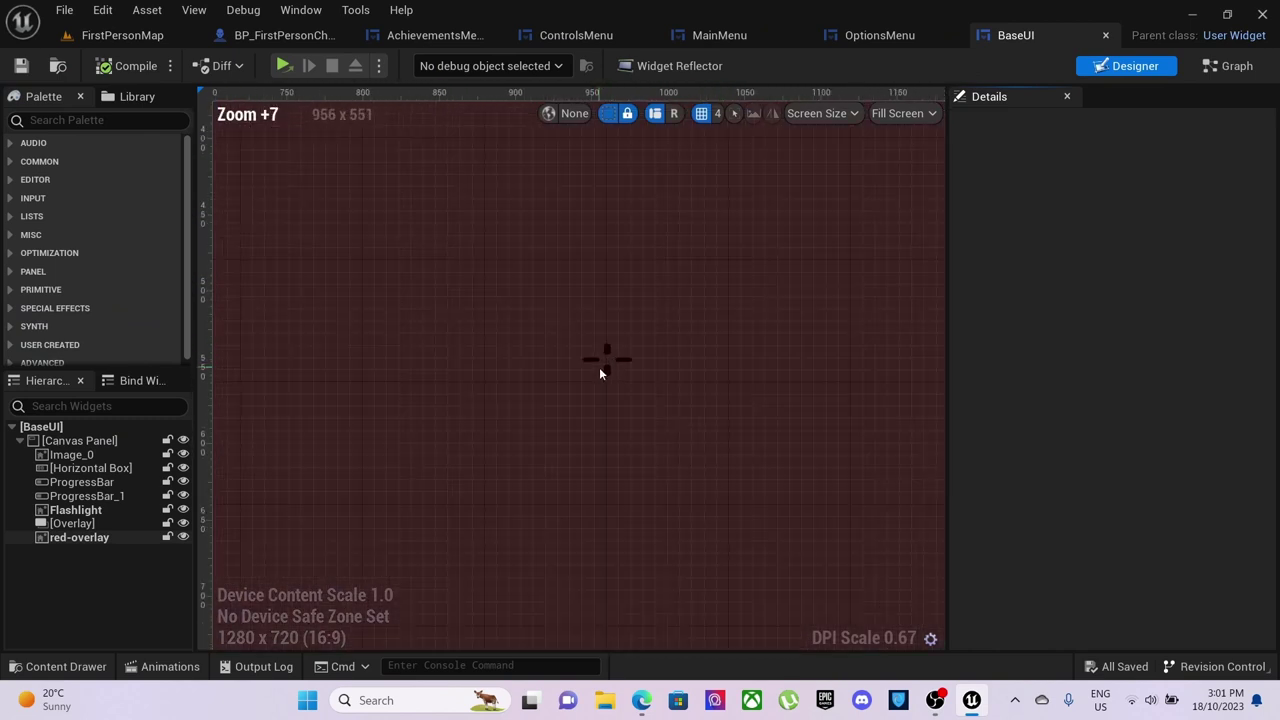
{"action": "key", "text": "Home"}
{"action": "scroll", "coordinate": [563, 366], "scroll_direction": "up", "scroll_amount": 3}
{"action": "scroll", "coordinate": [526, 372], "scroll_direction": "down", "scroll_amount": 2}
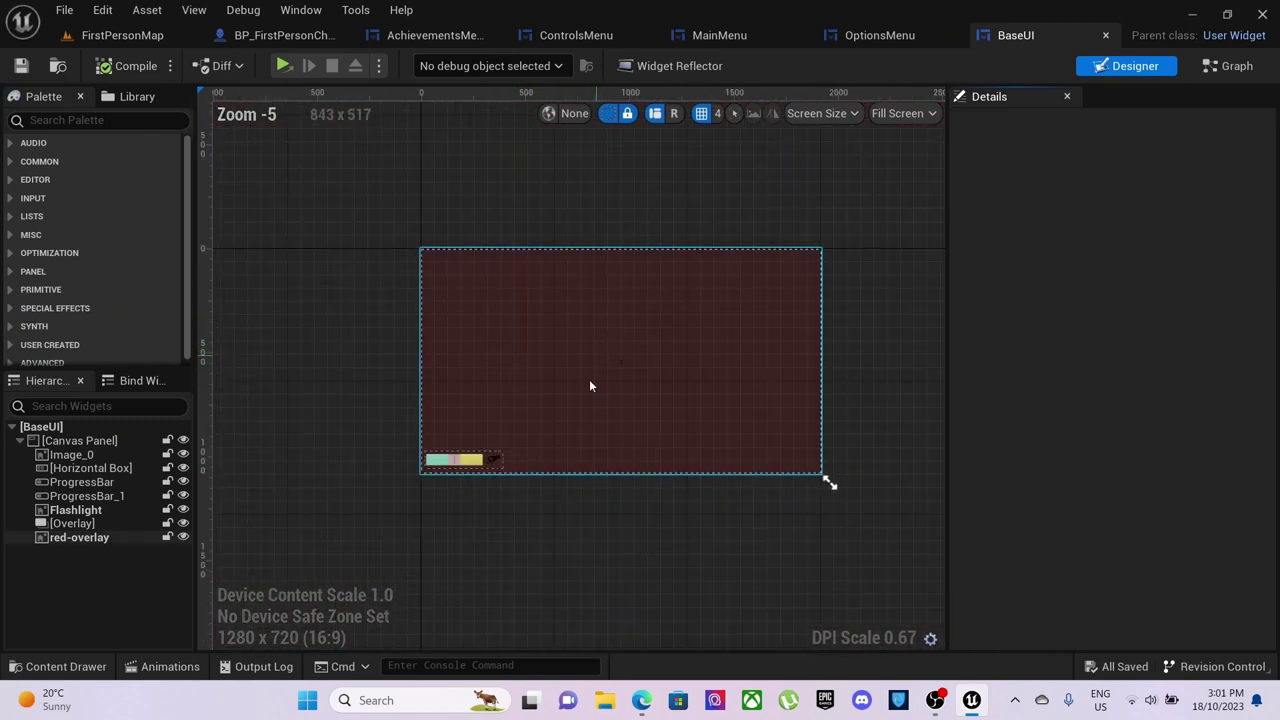
{"action": "scroll", "coordinate": [466, 463], "scroll_direction": "up", "scroll_amount": 7}
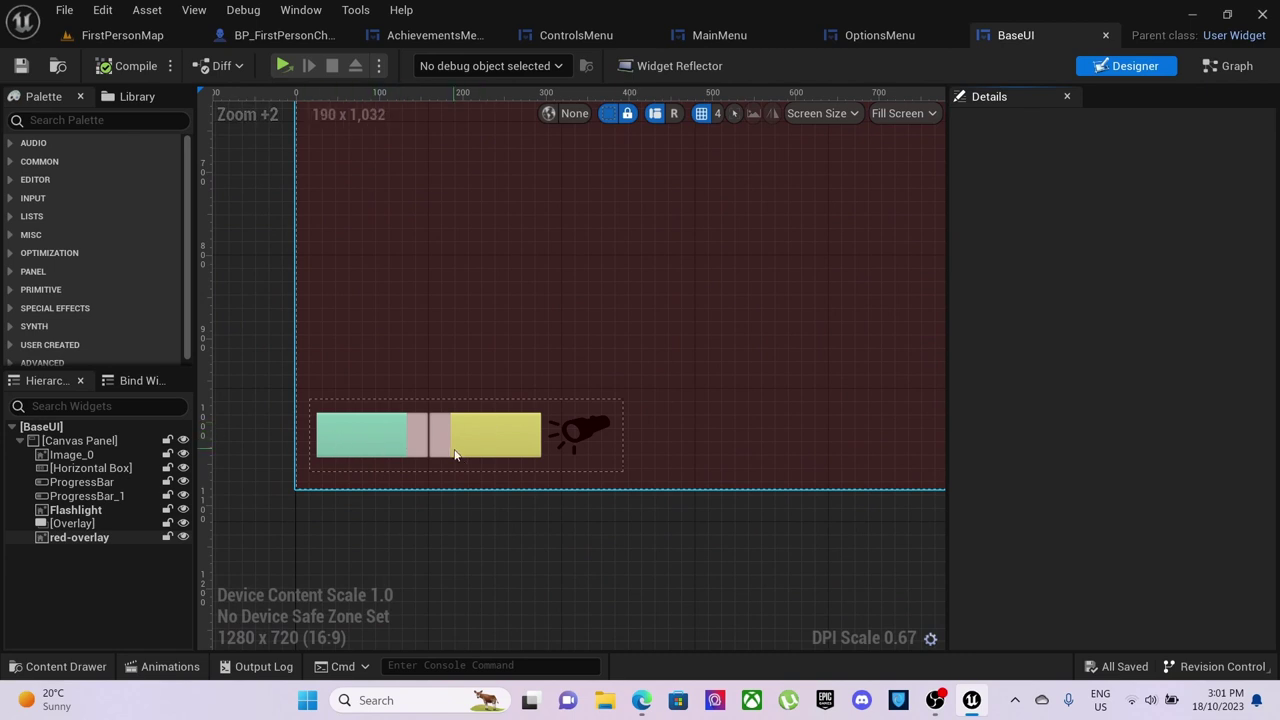
{"action": "scroll", "coordinate": [566, 428], "scroll_direction": "down", "scroll_amount": 8}
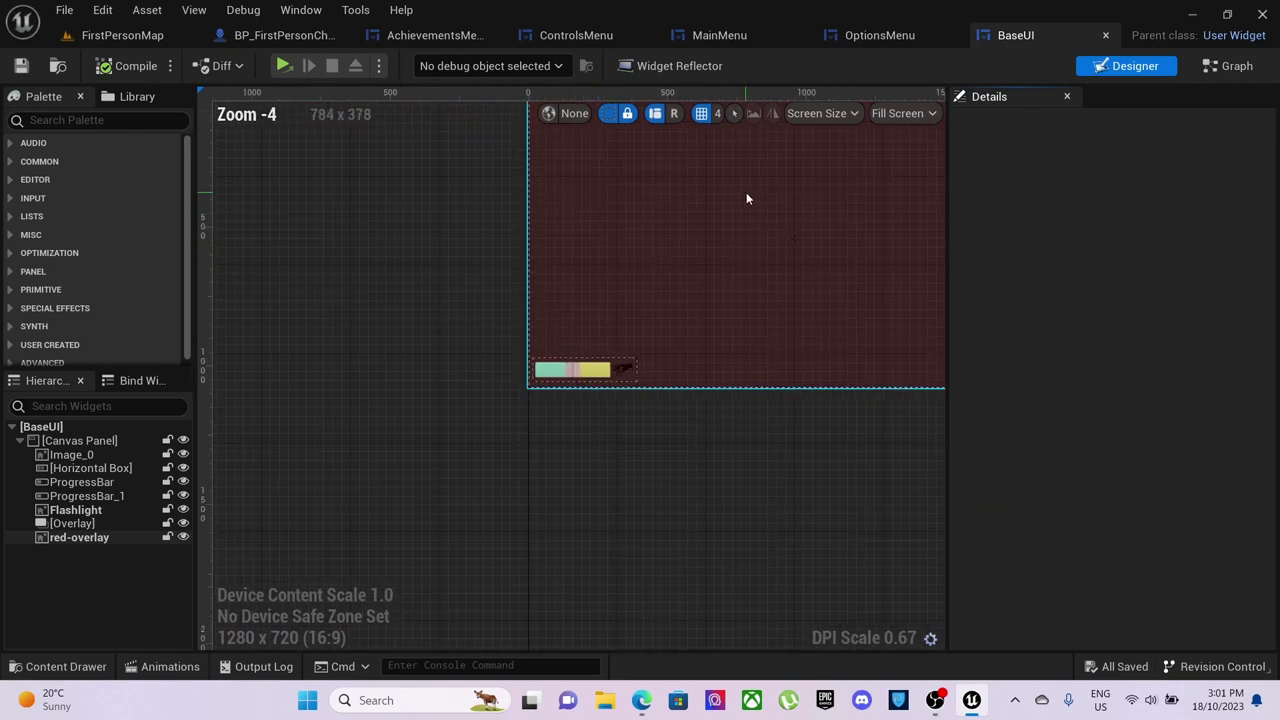
{"action": "scroll", "coordinate": [538, 358], "scroll_direction": "up", "scroll_amount": 1}
{"action": "scroll", "coordinate": [538, 358], "scroll_direction": "up", "scroll_amount": 1}
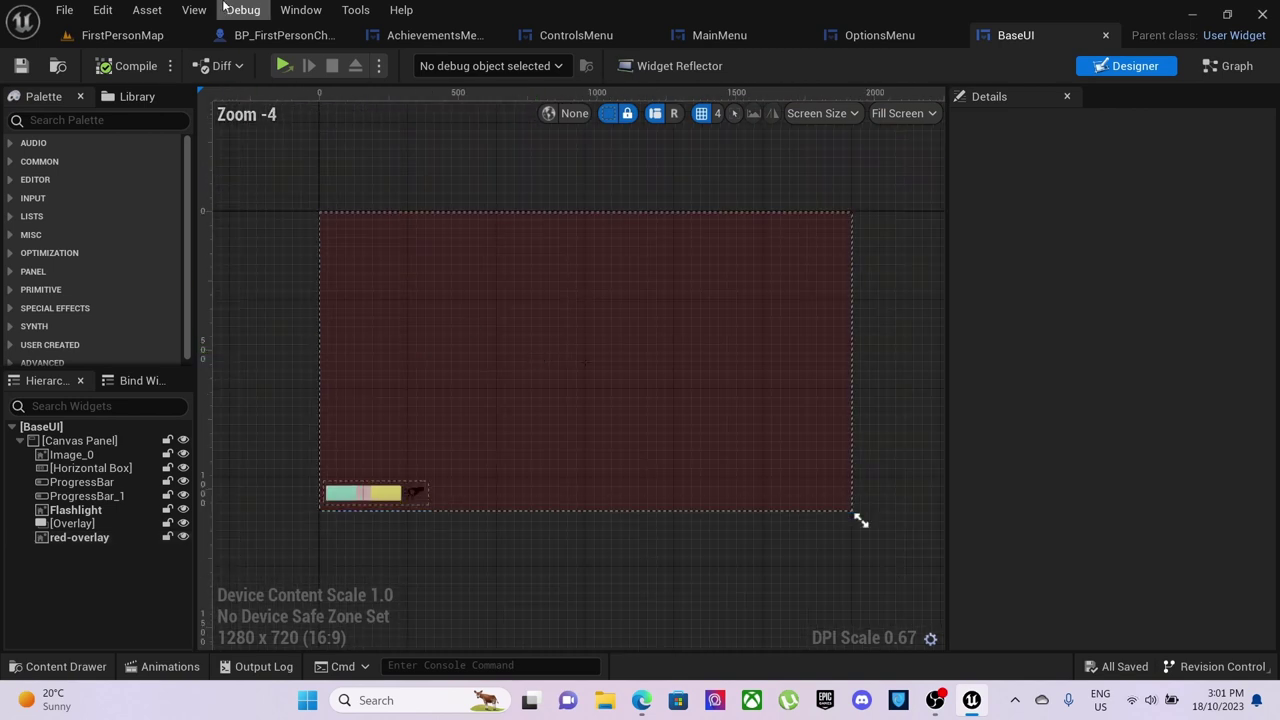
{"action": "left_click", "coordinate": [131, 37]}
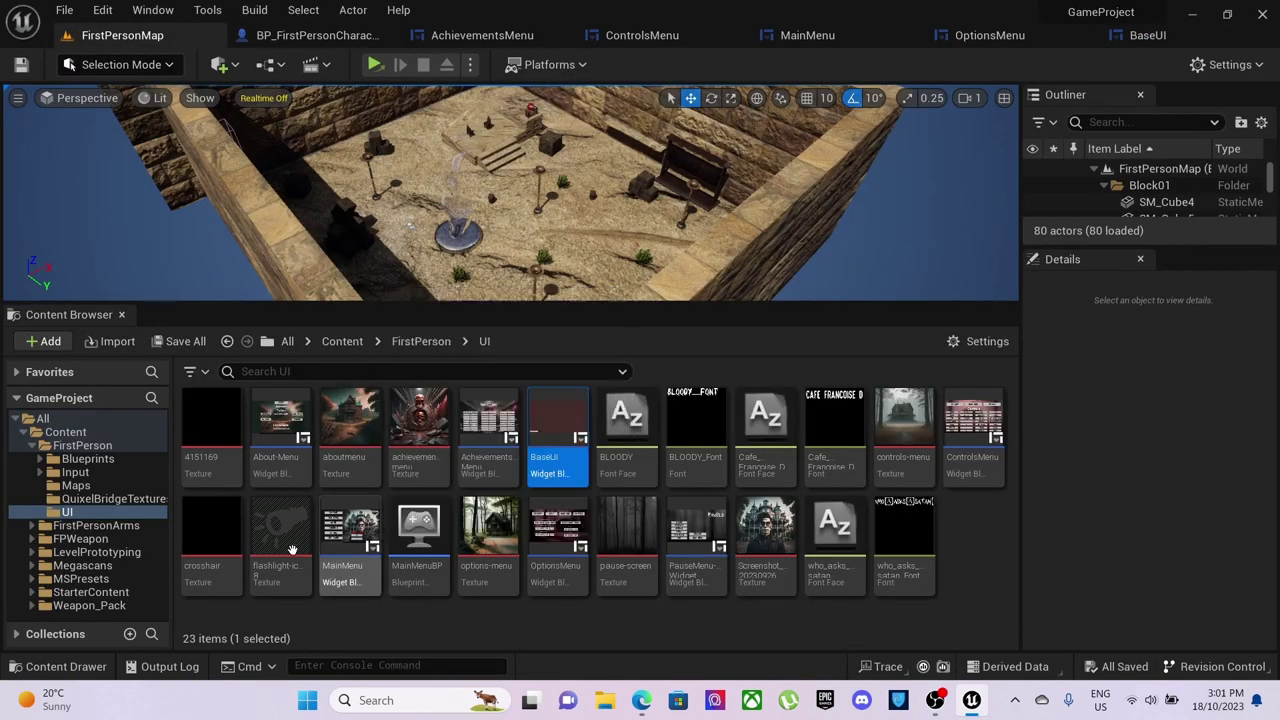
Browse into UI, then Blueprints > empty Torch-Textures, and back up to FirstPerson
{"action": "left_click", "coordinate": [421, 342]}
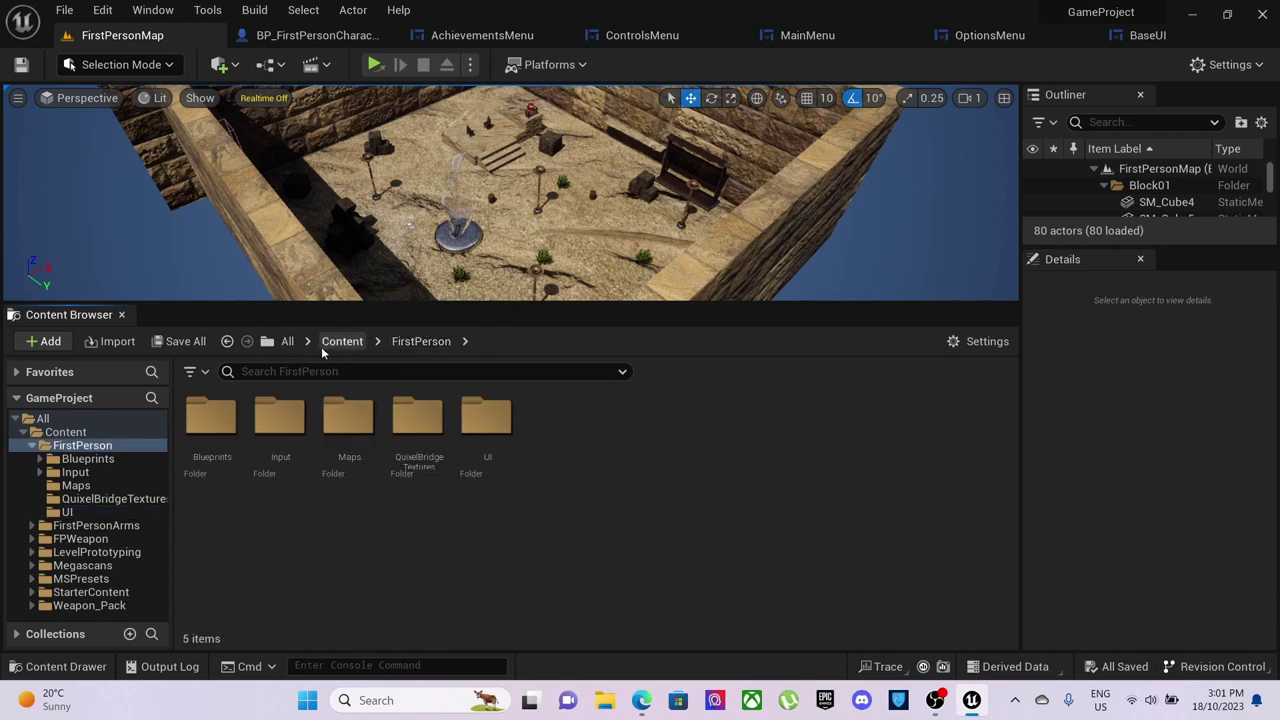
{"action": "double_click", "coordinate": [486, 455]}
{"action": "left_click", "coordinate": [421, 341]}
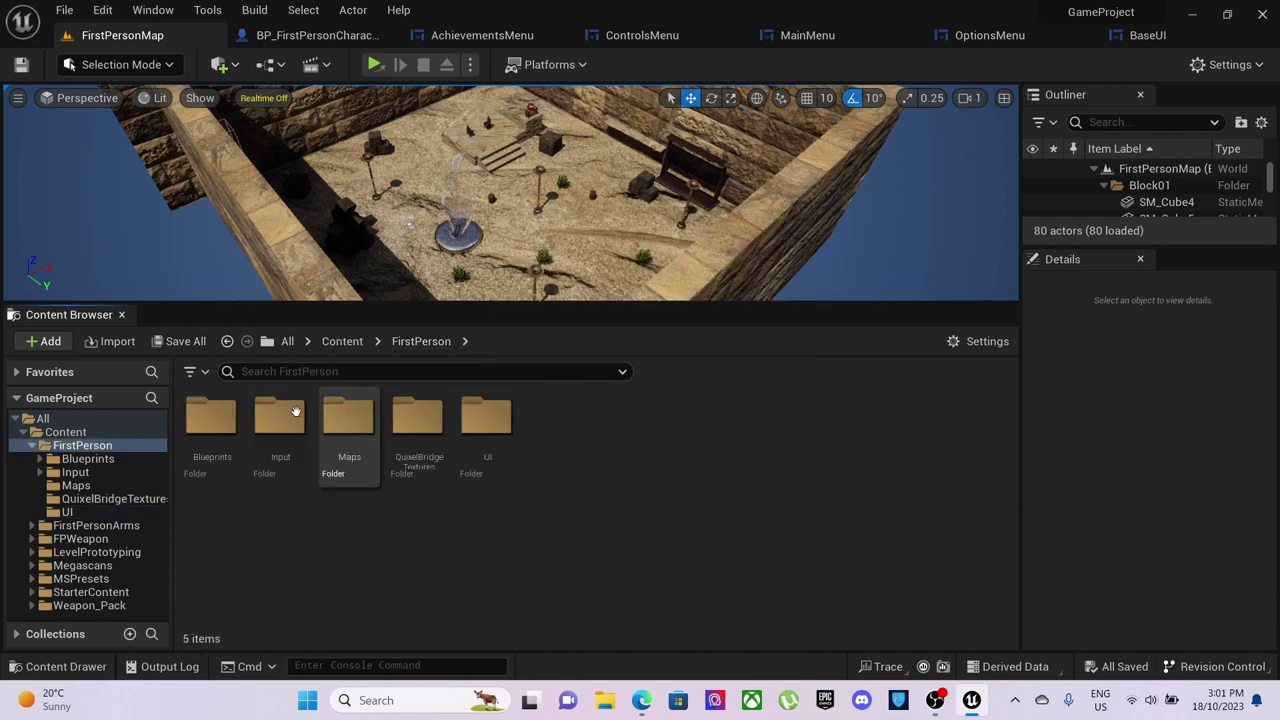
{"action": "double_click", "coordinate": [222, 450]}
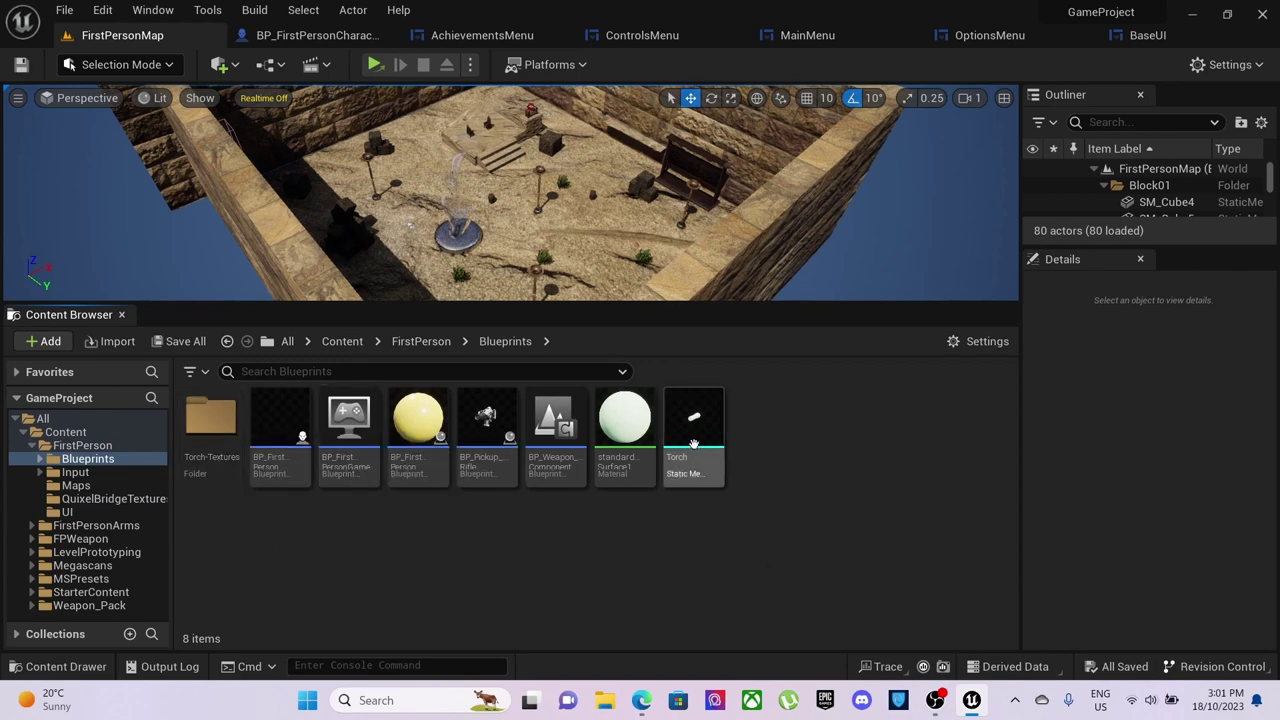
{"action": "double_click", "coordinate": [215, 440]}
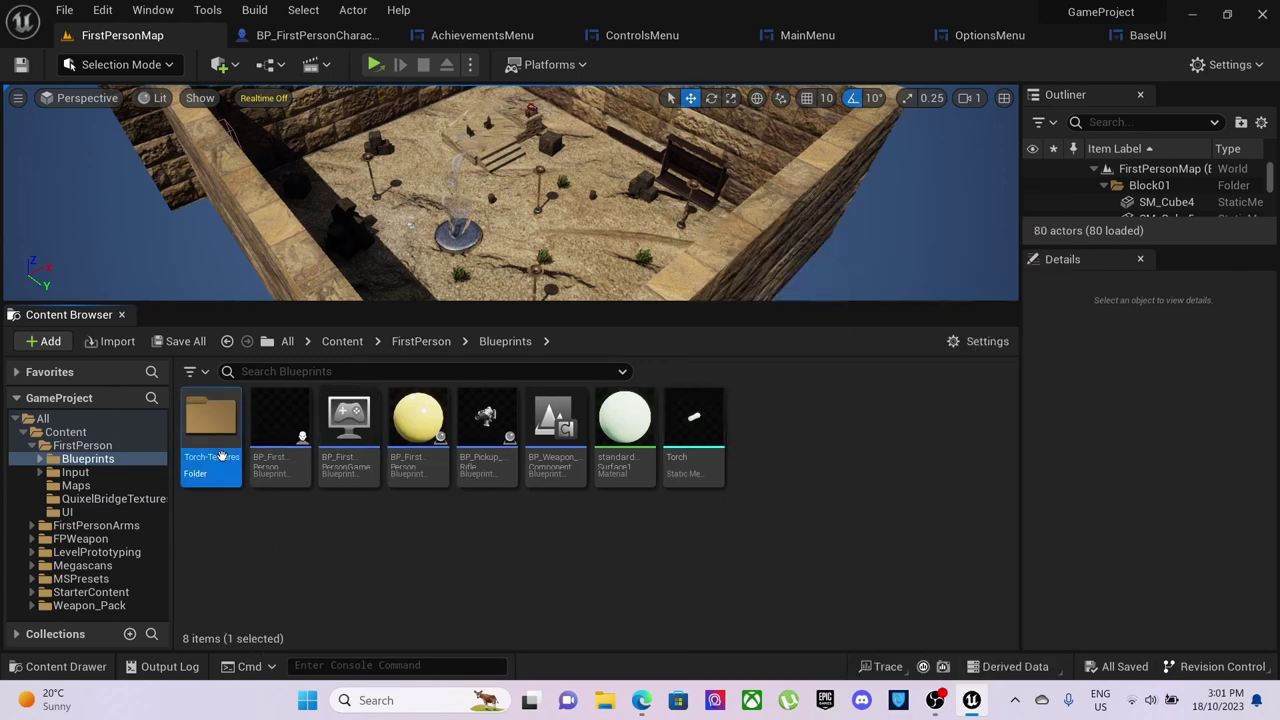
{"action": "left_click", "coordinate": [510, 342]}
{"action": "left_click", "coordinate": [421, 342]}
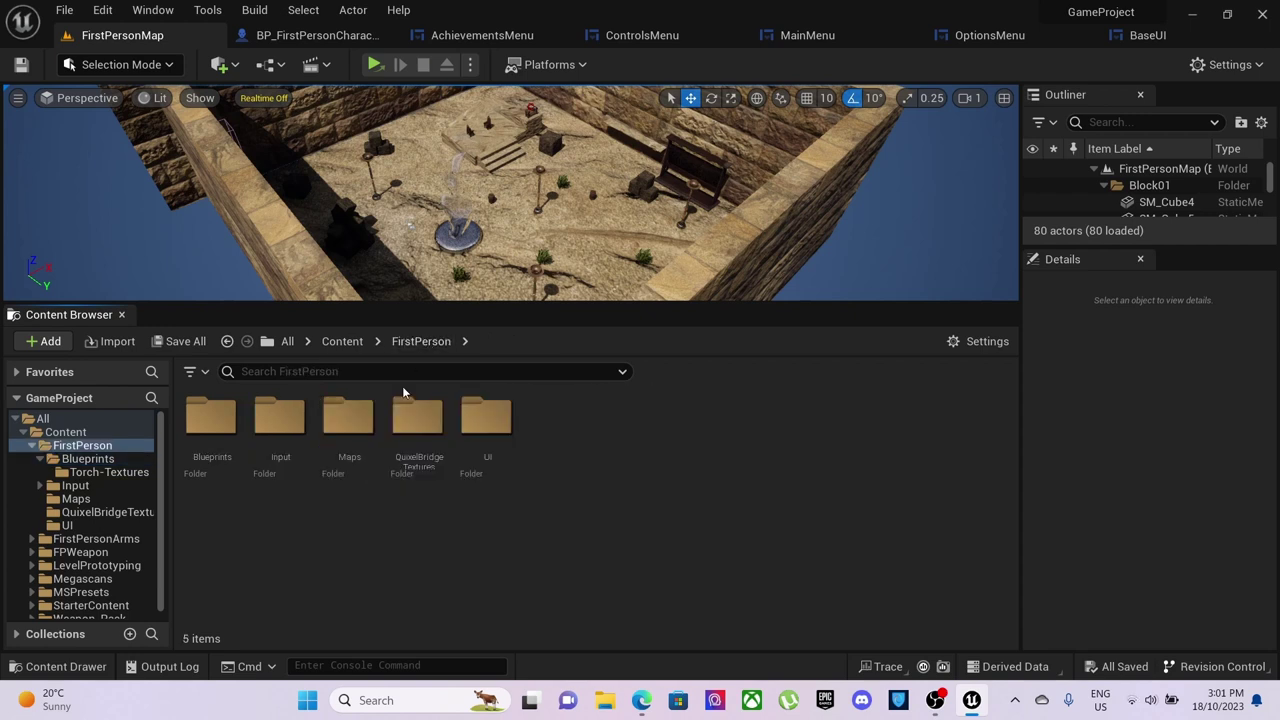
Open the top-level Content folder, walk toward the torch, stairs and barrel in the standalone game, and pause it
{"action": "left_click", "coordinate": [338, 342]}
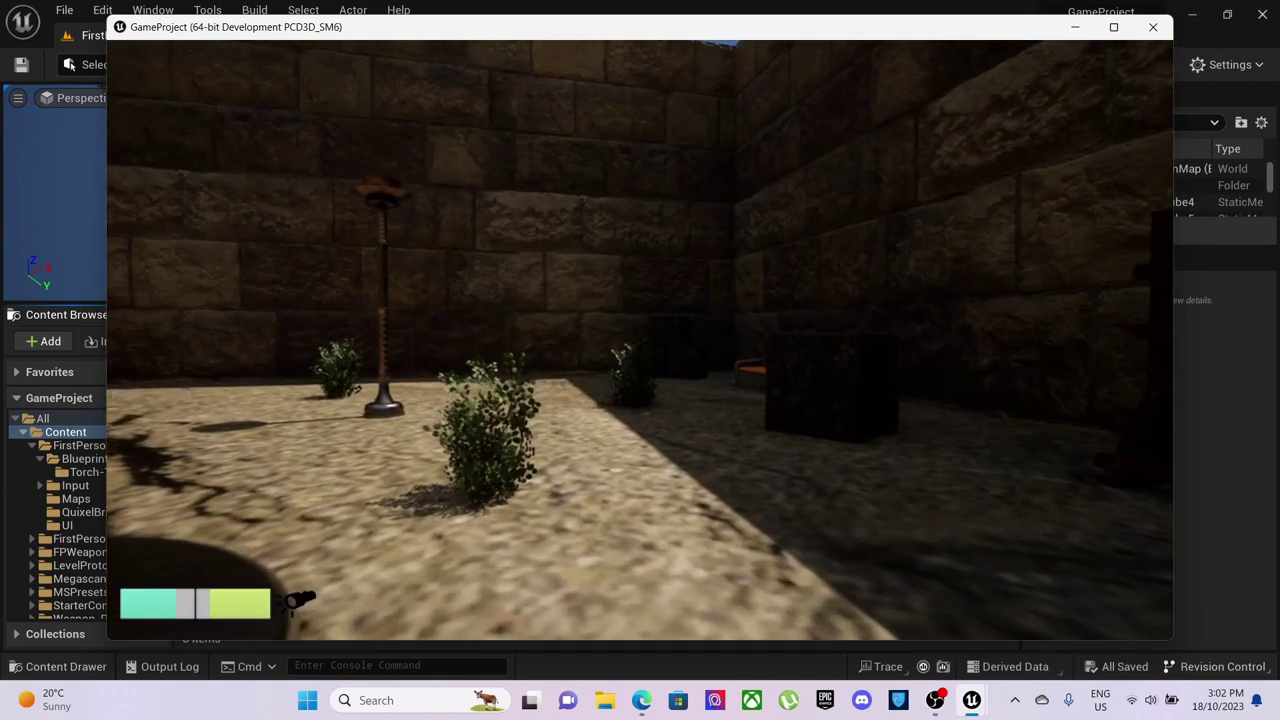
{"action": "key", "text": "w"}
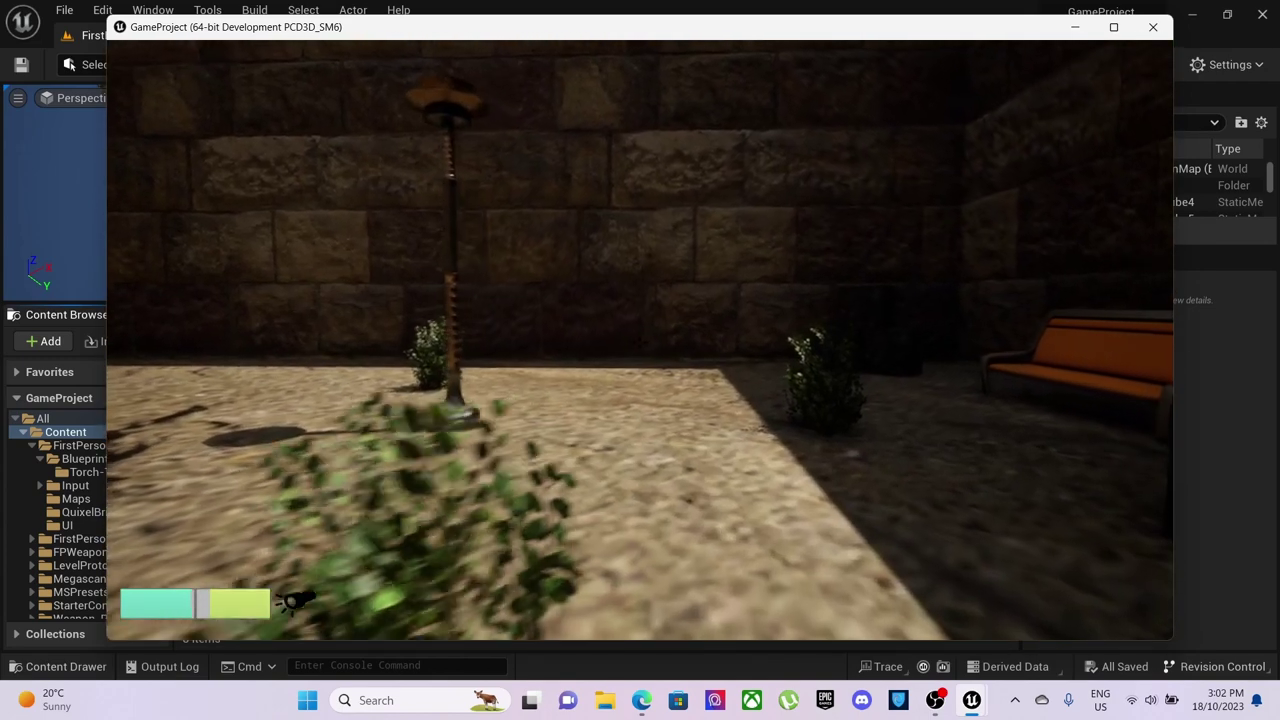
{"action": "key", "text": "w"}
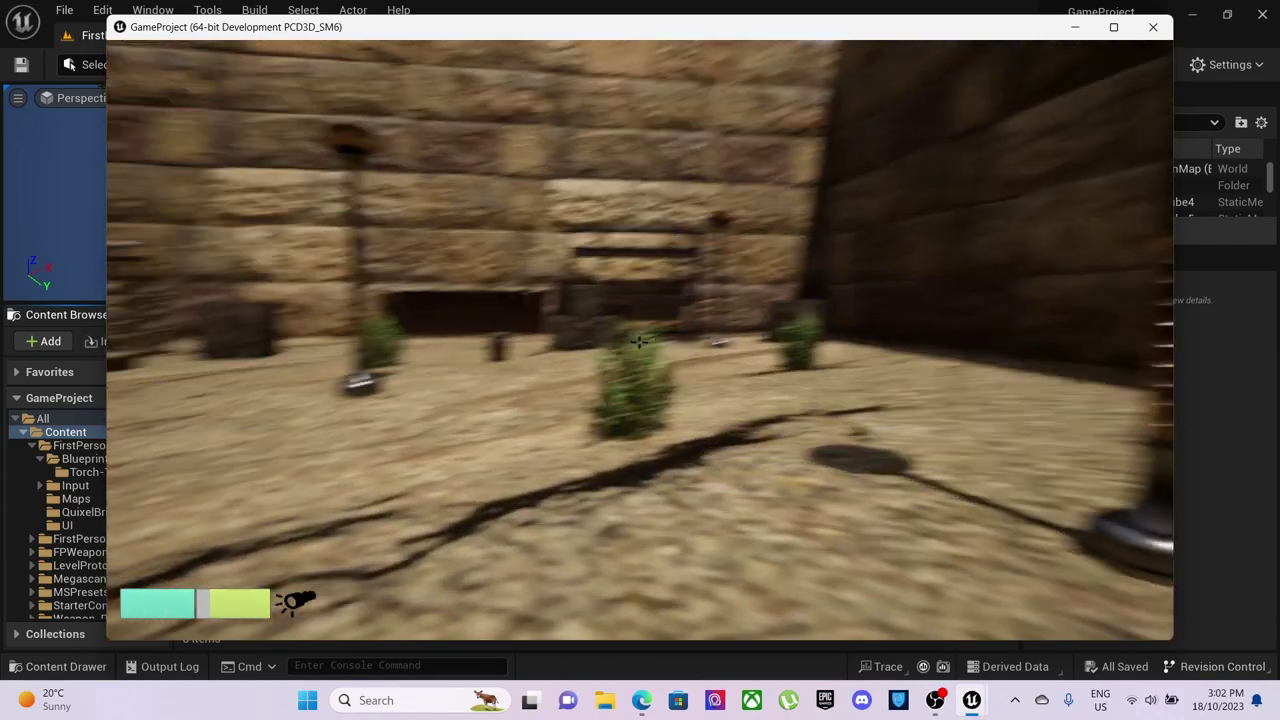
{"action": "key", "text": "w"}
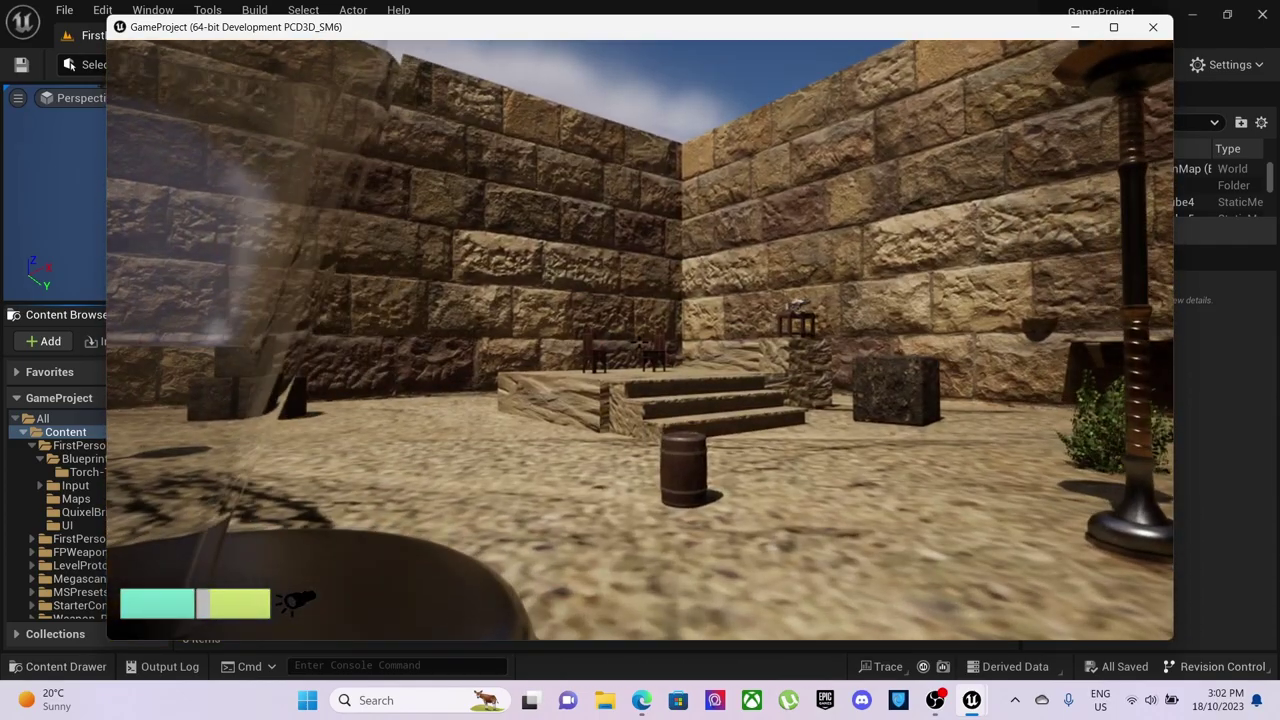
{"action": "key", "text": "Escape"}
In the game's options, switch the resolution between 1920x1080 and 1280x720 twice, ending at 1280x720
{"action": "left_click", "coordinate": [358, 415]}
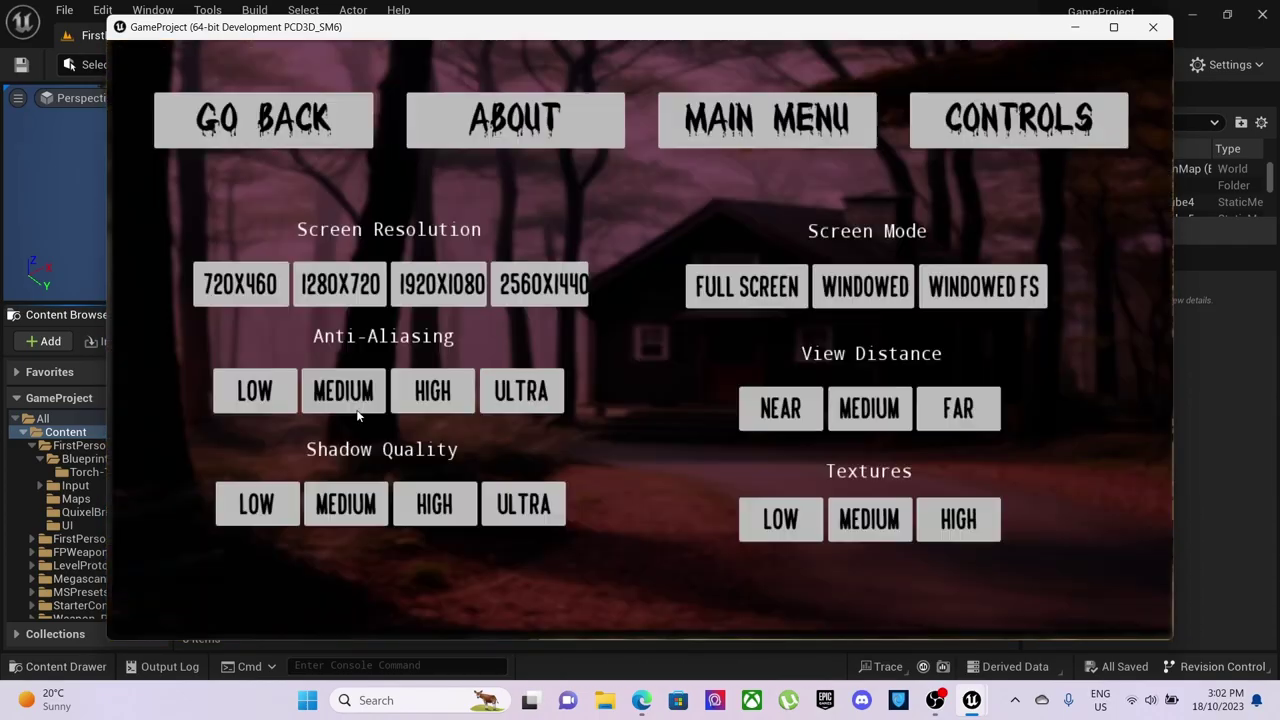
{"action": "left_click", "coordinate": [428, 300]}
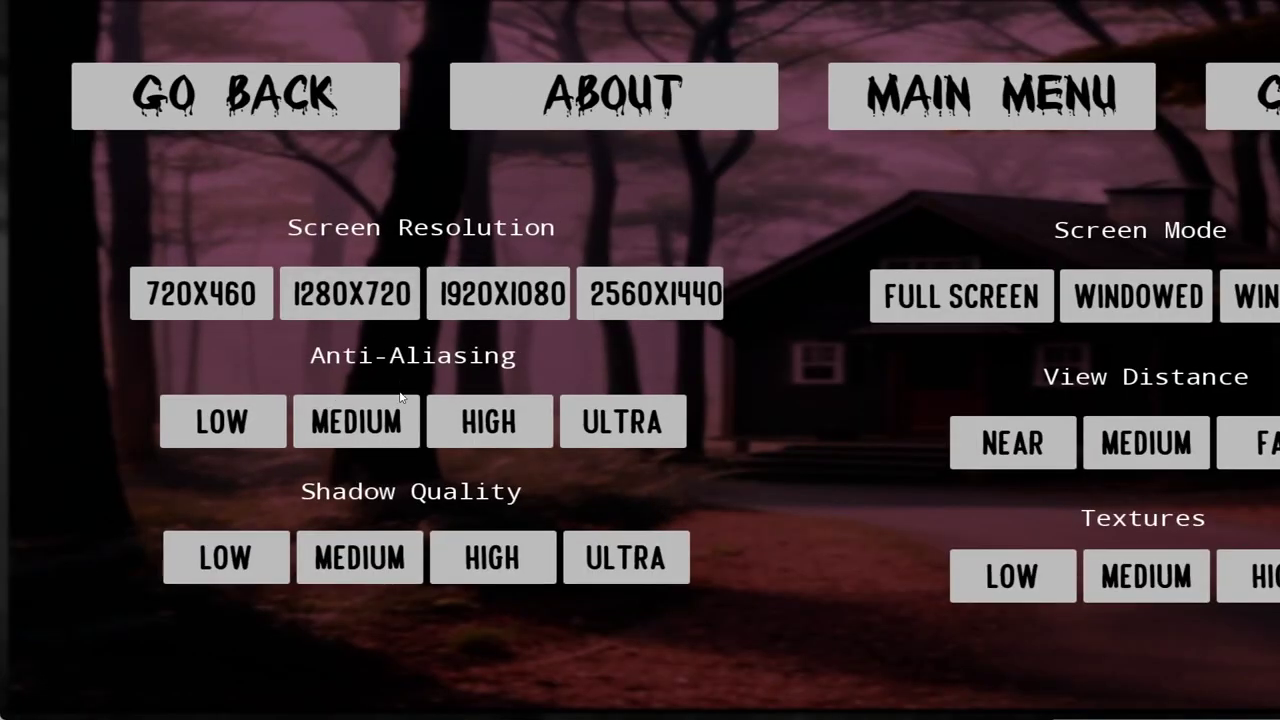
{"action": "left_click", "coordinate": [330, 300]}
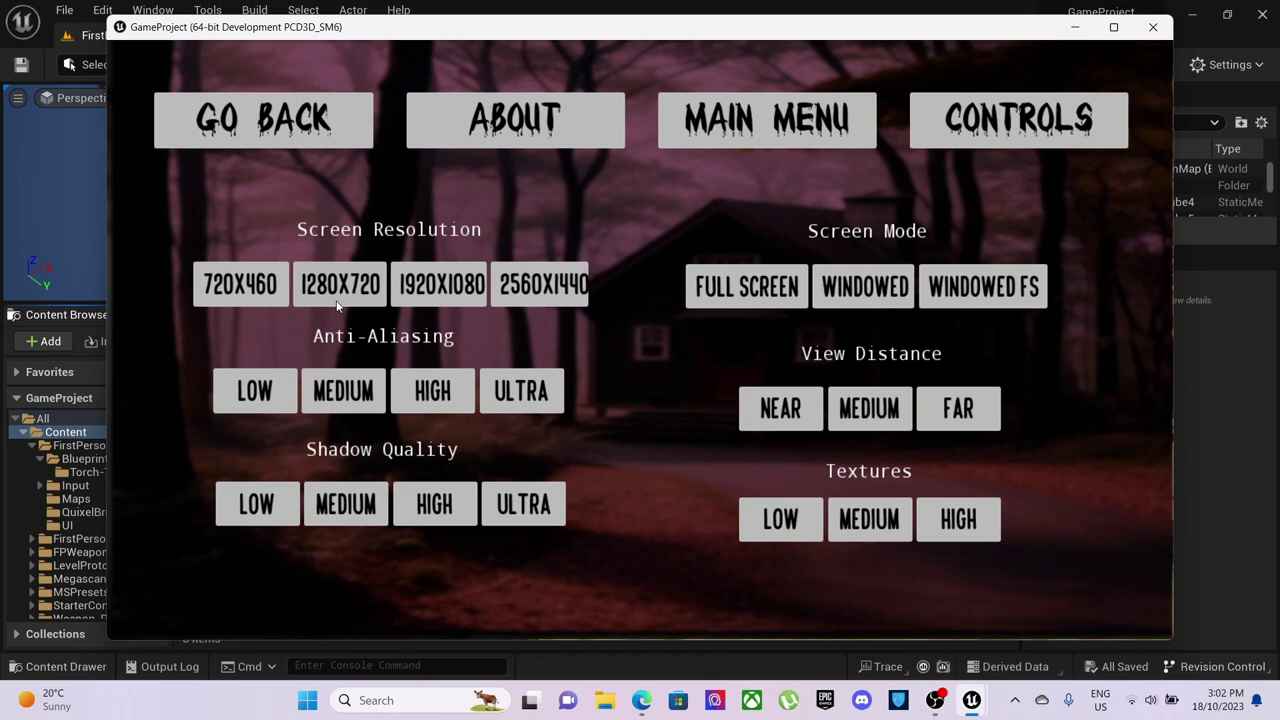
{"action": "left_click", "coordinate": [453, 287]}
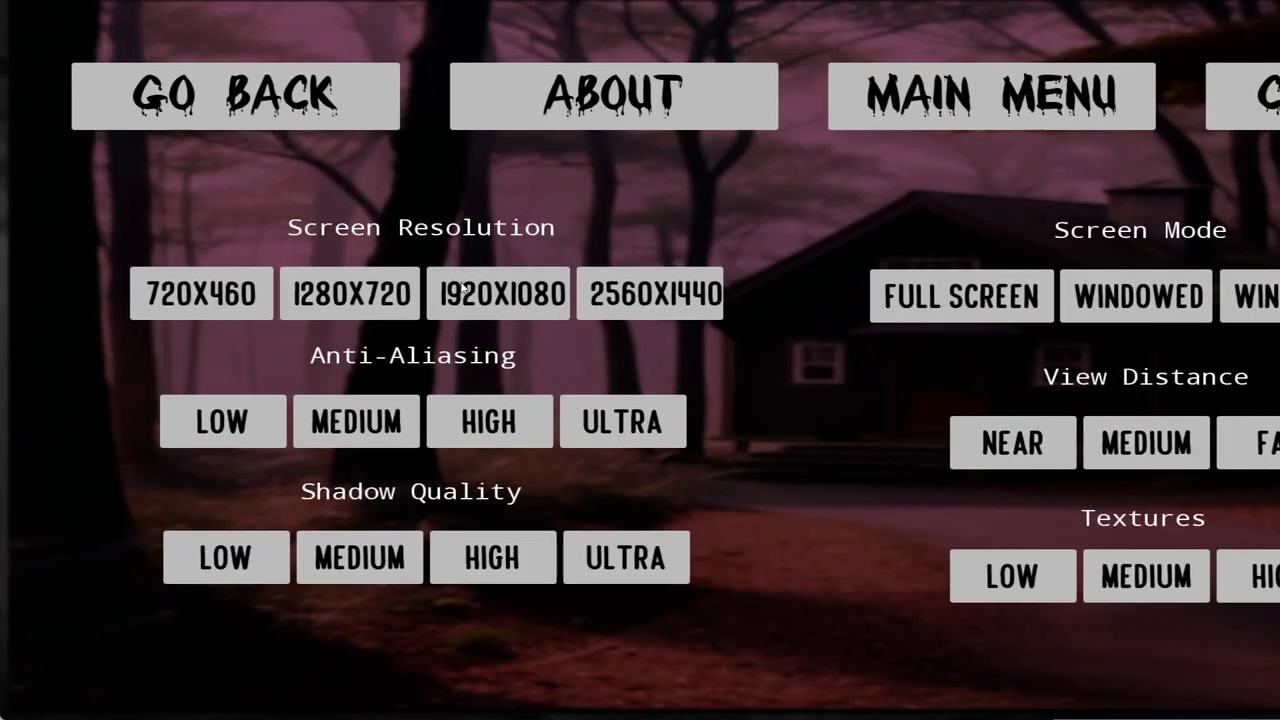
{"action": "left_click", "coordinate": [326, 312]}
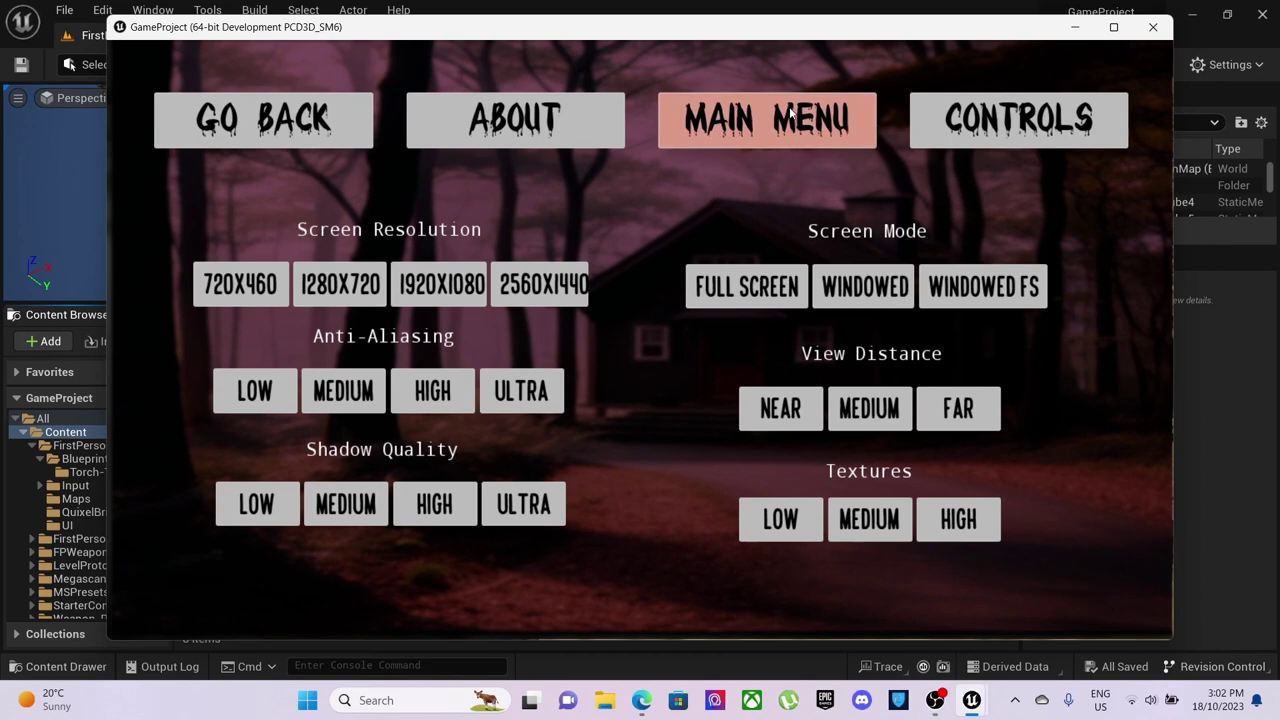
Bring the game back from the taskbar, set its screen mode to FULL SCREEN, then switch to the editor
{"action": "key", "text": "alt+Tab"}
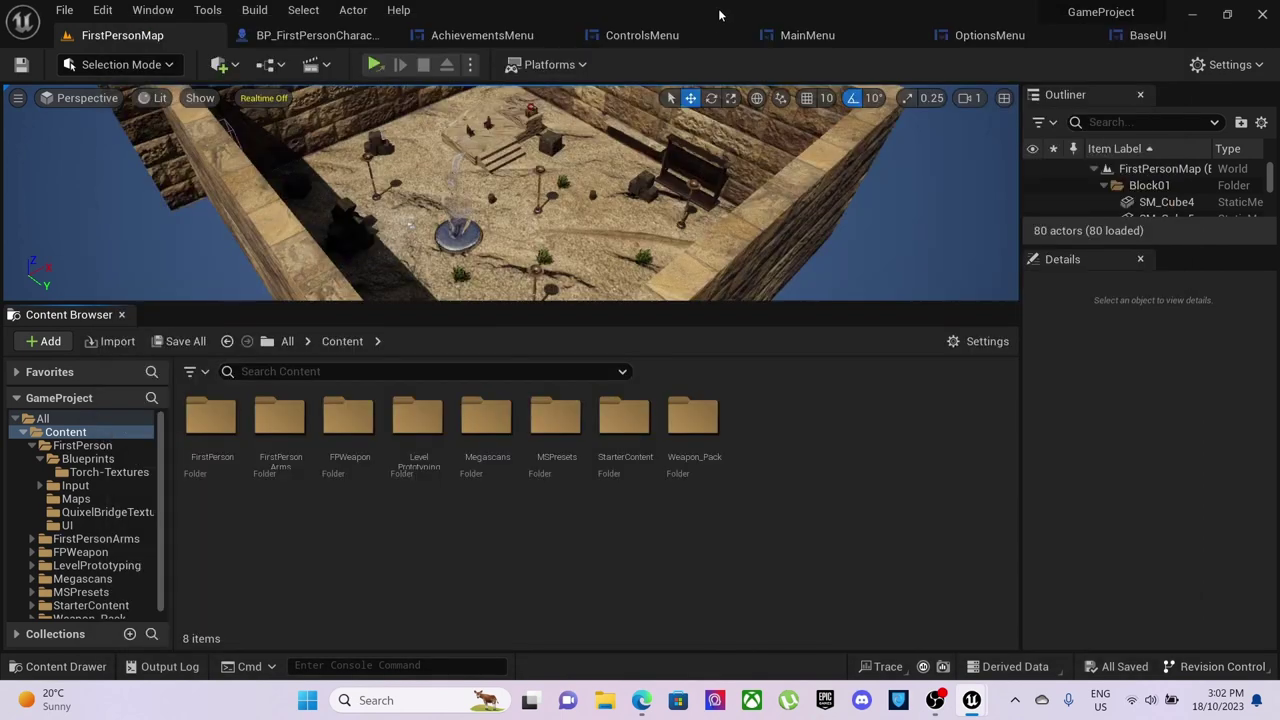
{"action": "mouse_move", "coordinate": [971, 700]}
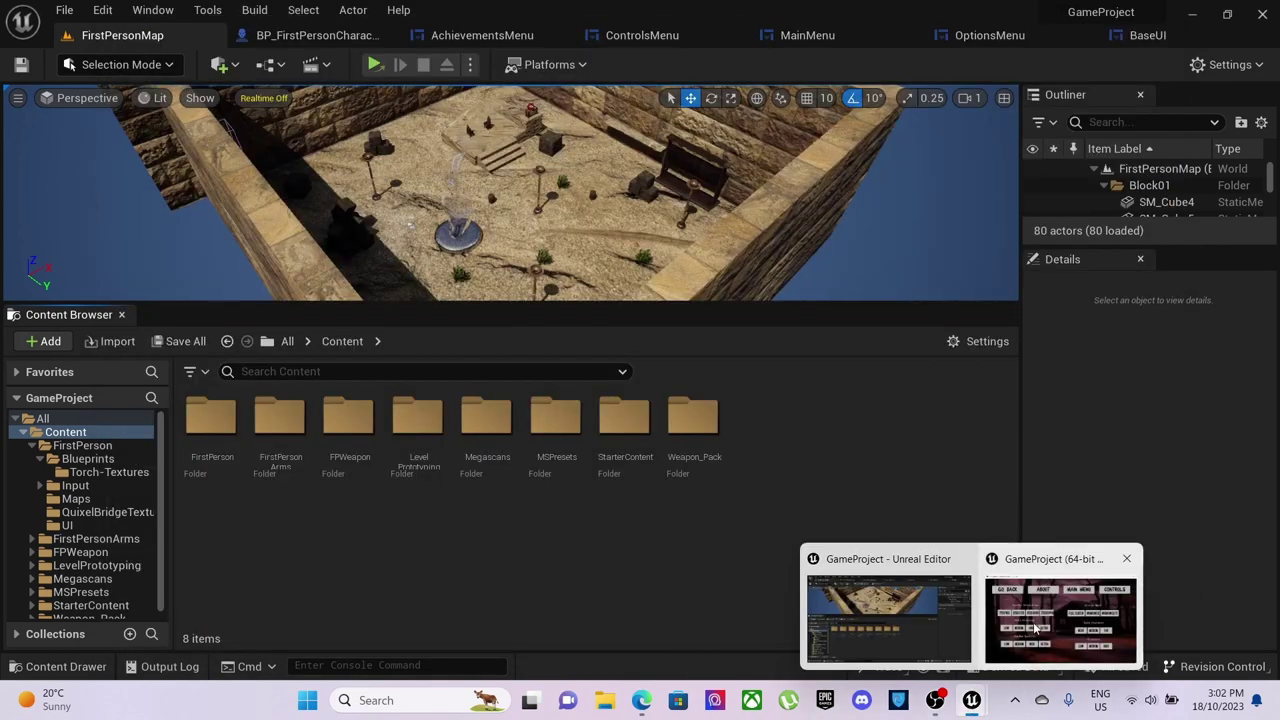
{"action": "left_click", "coordinate": [1063, 606]}
{"action": "left_click", "coordinate": [729, 282]}
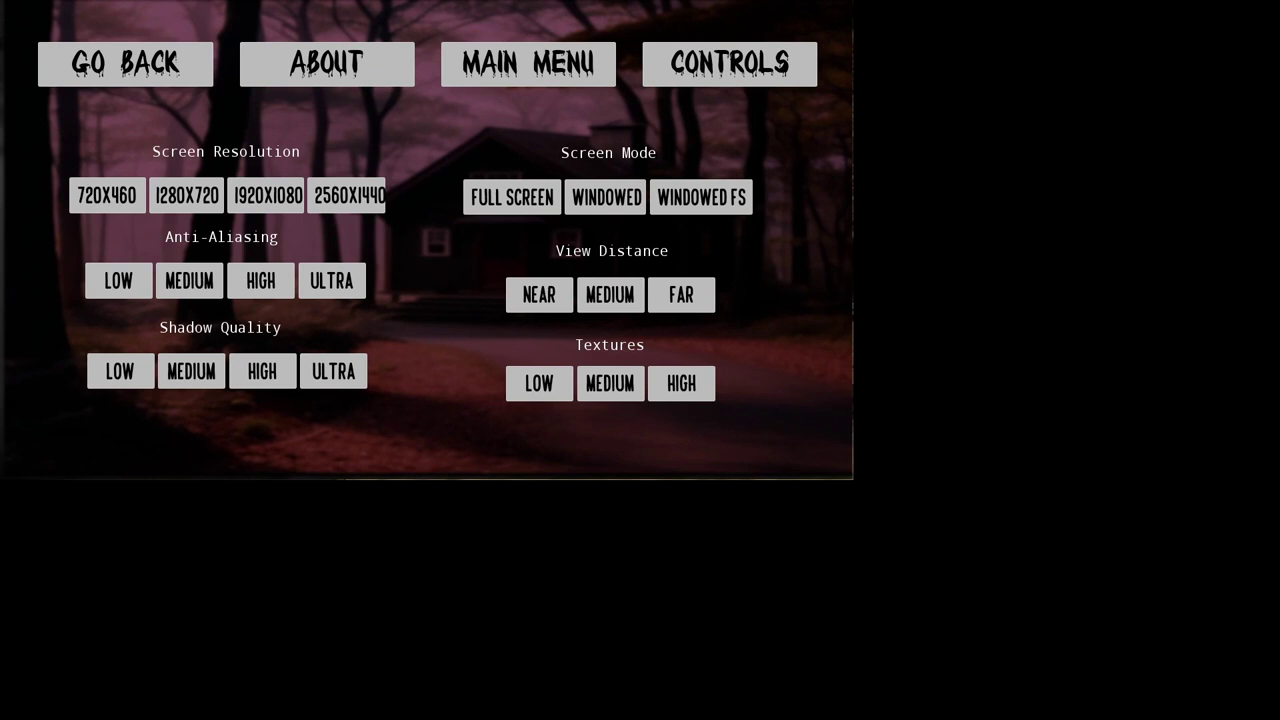
{"action": "key", "text": "alt+Tab"}
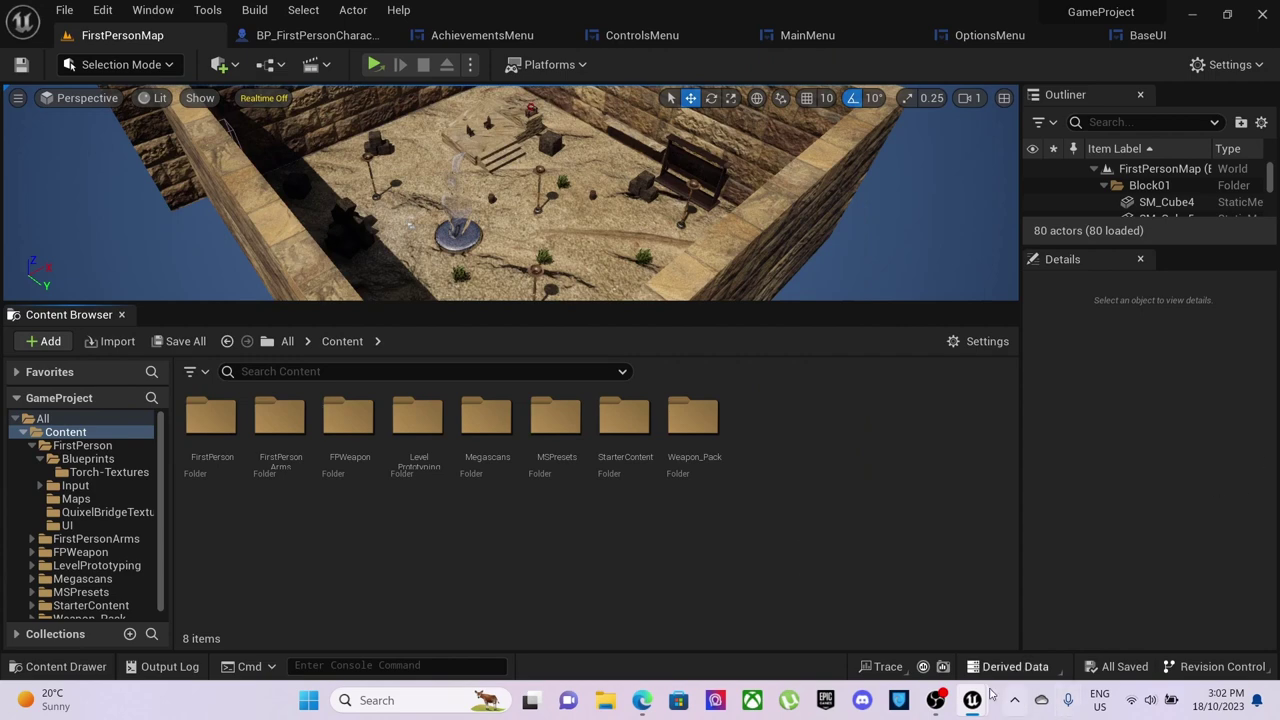
Bring the game window back and lower its resolution to 1280x720
{"action": "mouse_move", "coordinate": [972, 700]}
{"action": "left_click", "coordinate": [1063, 612]}
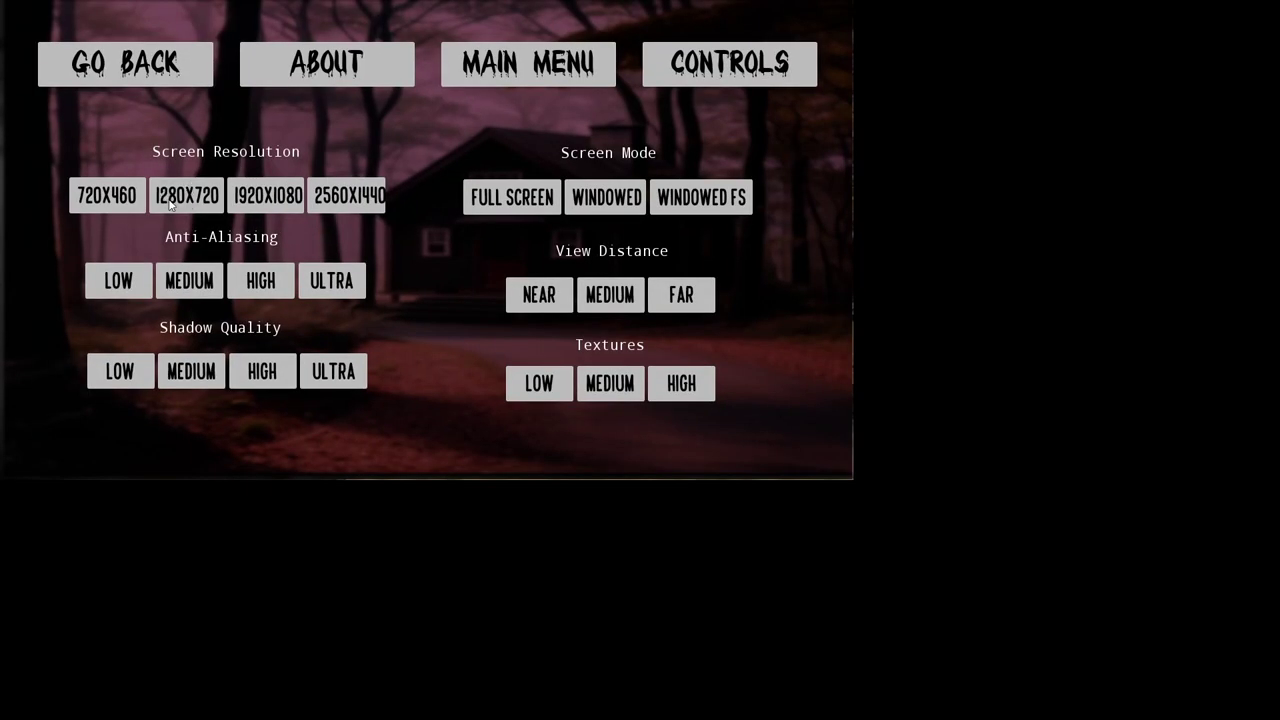
{"action": "left_click", "coordinate": [88, 191]}
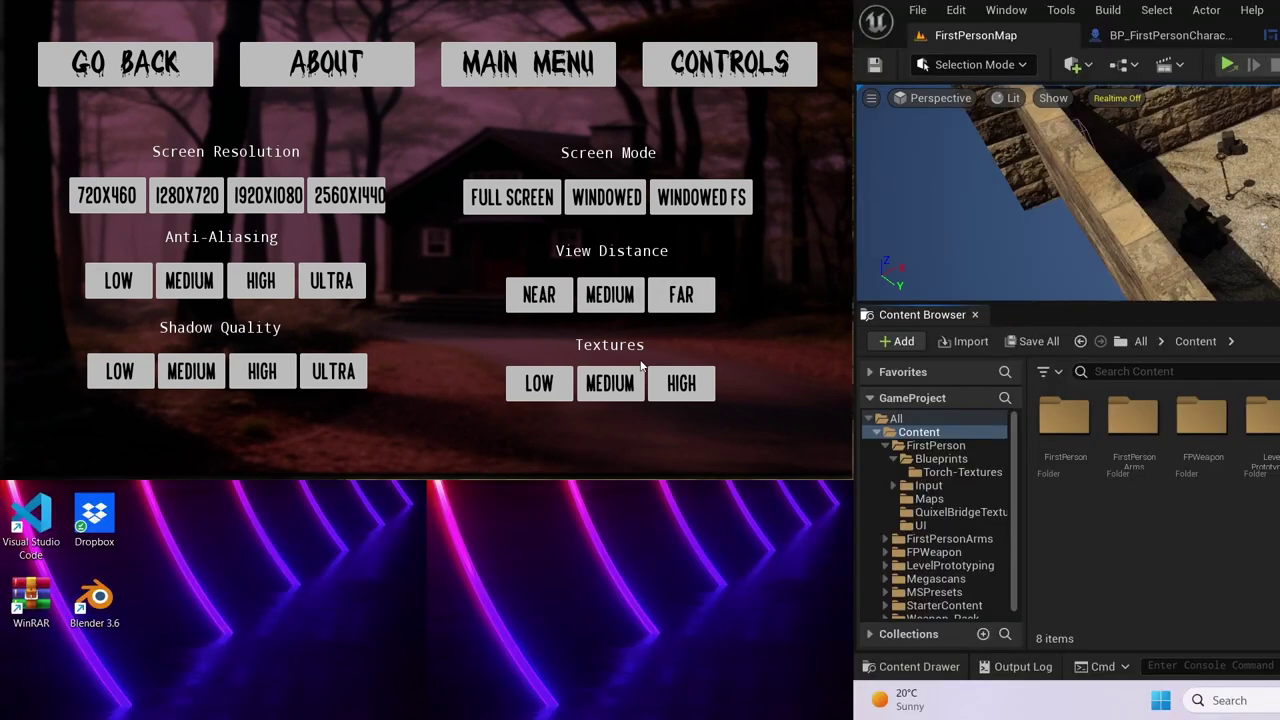
Maximise the editor, drag the splitter down to enlarge the level viewport, and return to the game's settings
{"action": "key", "text": "alt+Tab"}
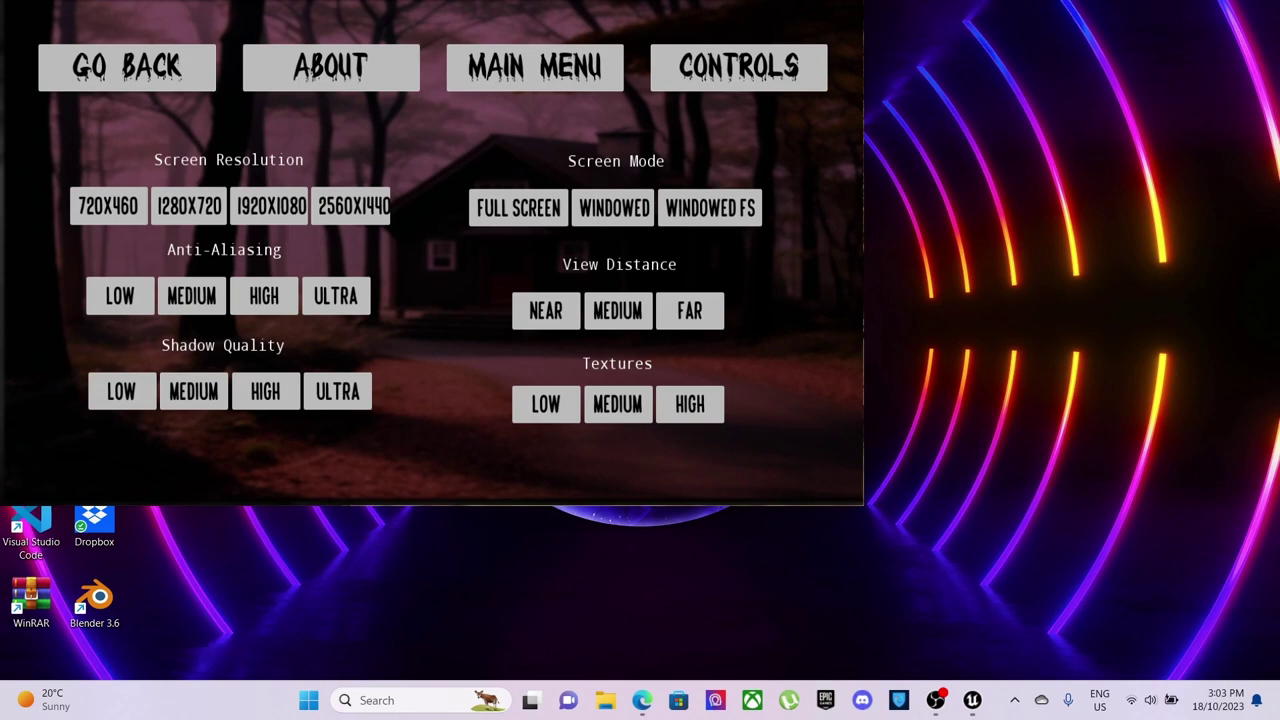
{"action": "left_click", "coordinate": [972, 700]}
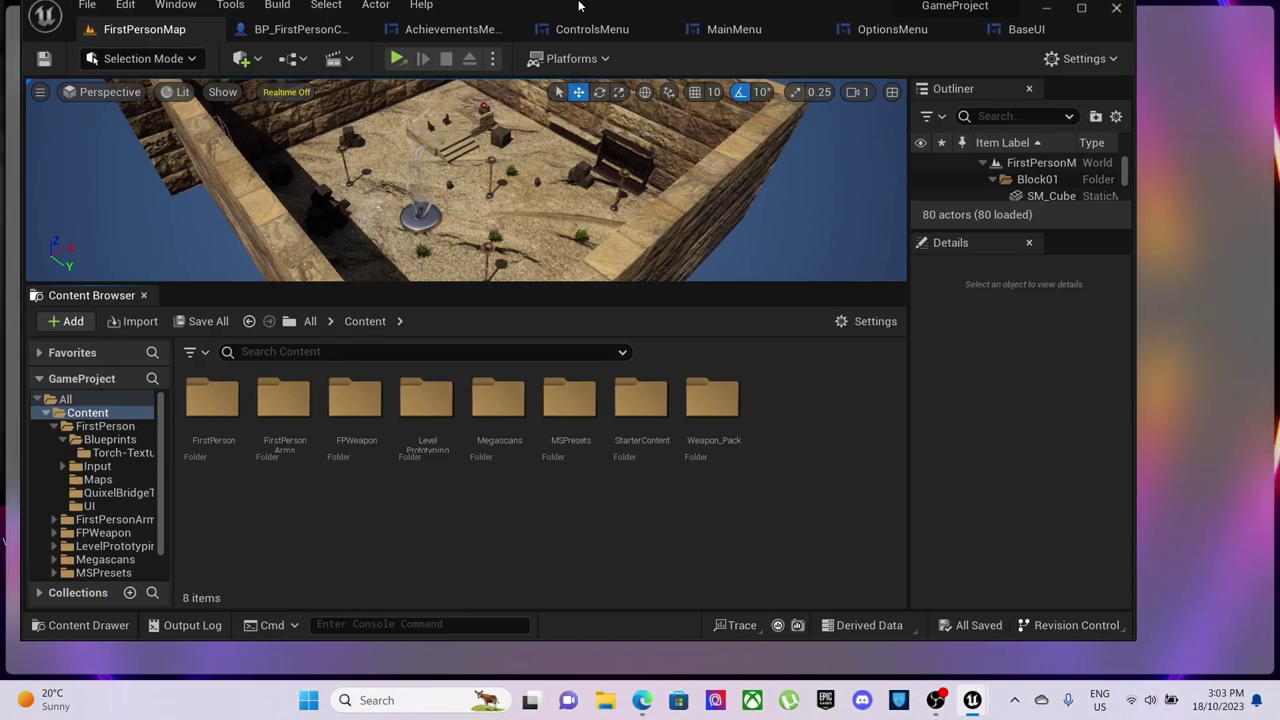
{"action": "double_click", "coordinate": [578, 6]}
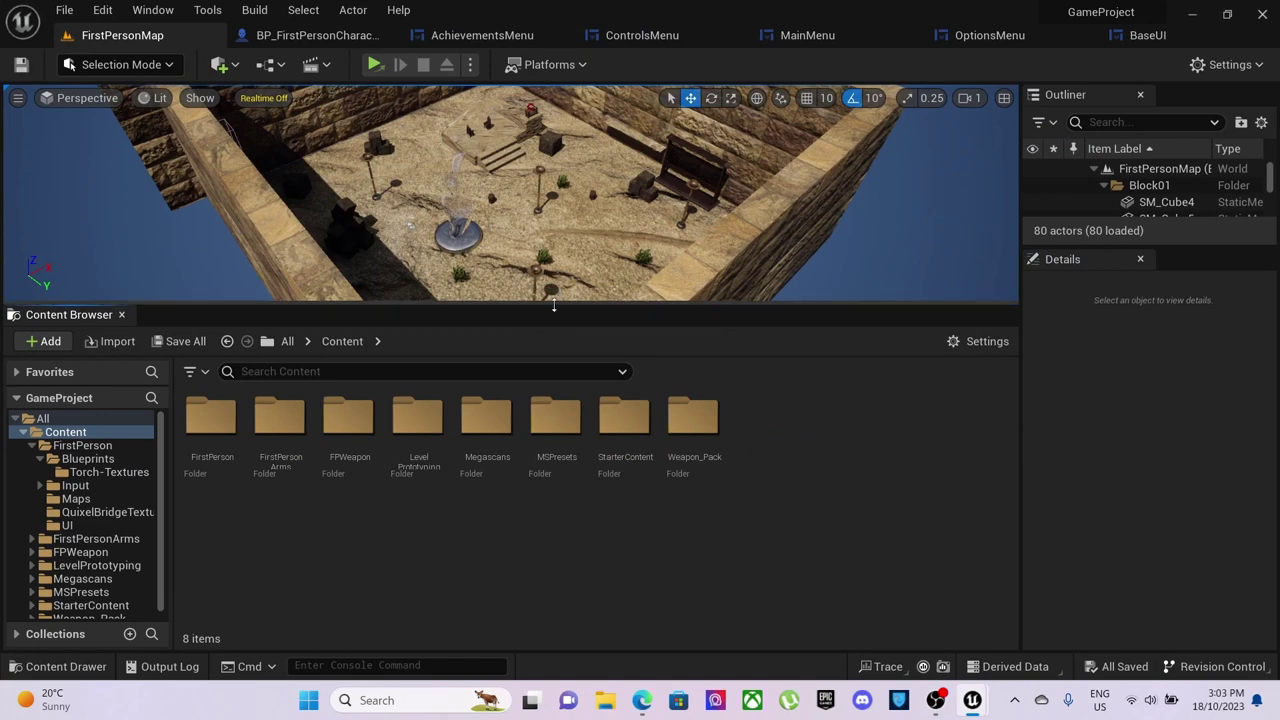
{"action": "left_click_drag", "start_coordinate": [552, 304], "coordinate": [551, 434]}
{"action": "mouse_move", "coordinate": [972, 700]}
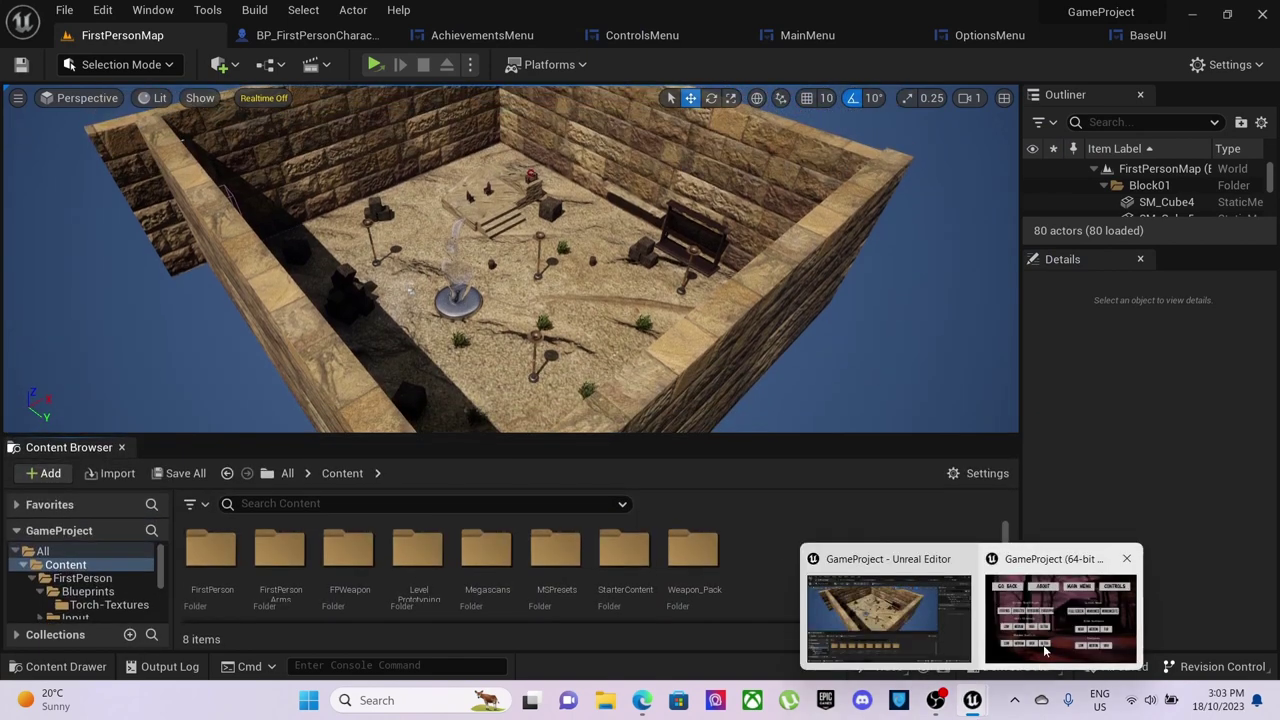
{"action": "left_click", "coordinate": [1063, 615]}
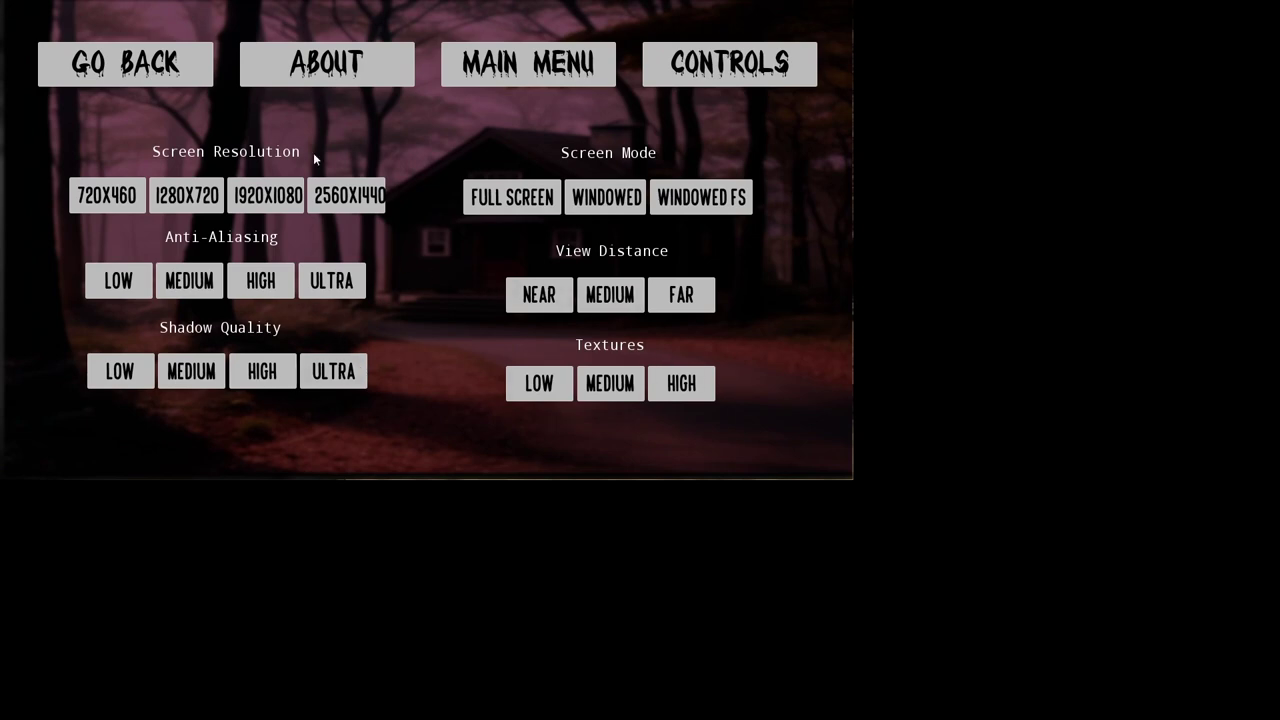
Set the game's screen mode to WINDOWED, then to WINDOWED FS for borderless full-screen display
{"action": "left_click", "coordinate": [584, 205]}
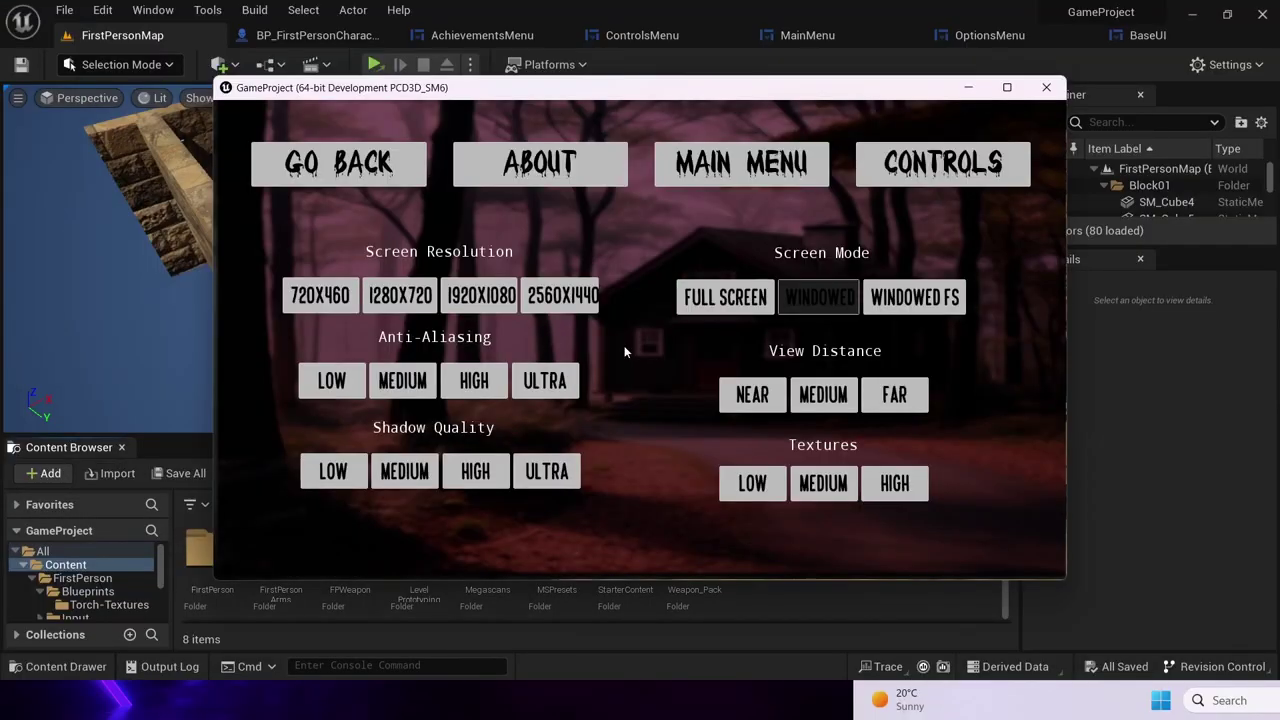
{"action": "left_click", "coordinate": [905, 310]}
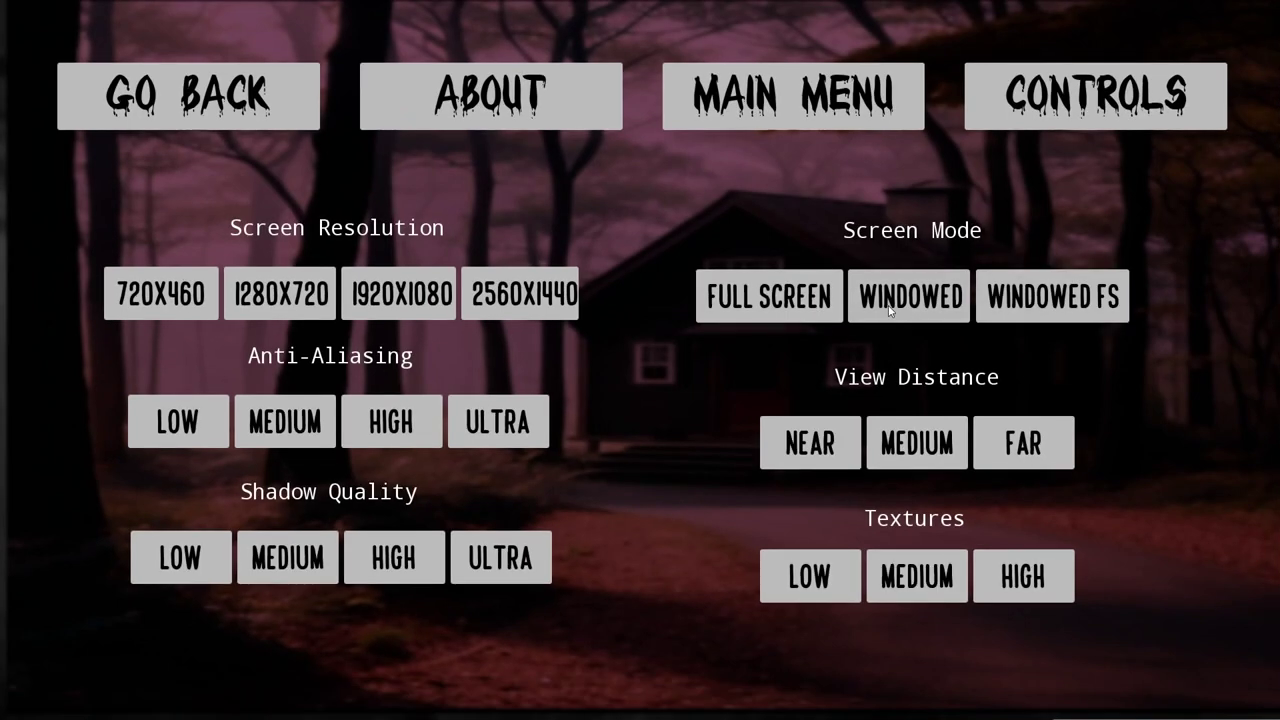